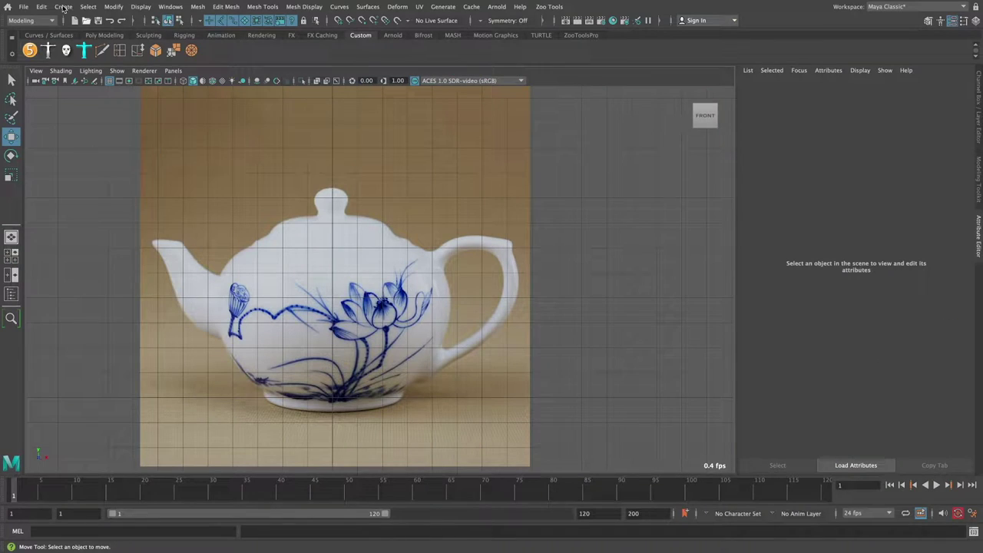
Open the Create menu above the teapot reference front view
click(63, 7)
mouse_move(86, 86)
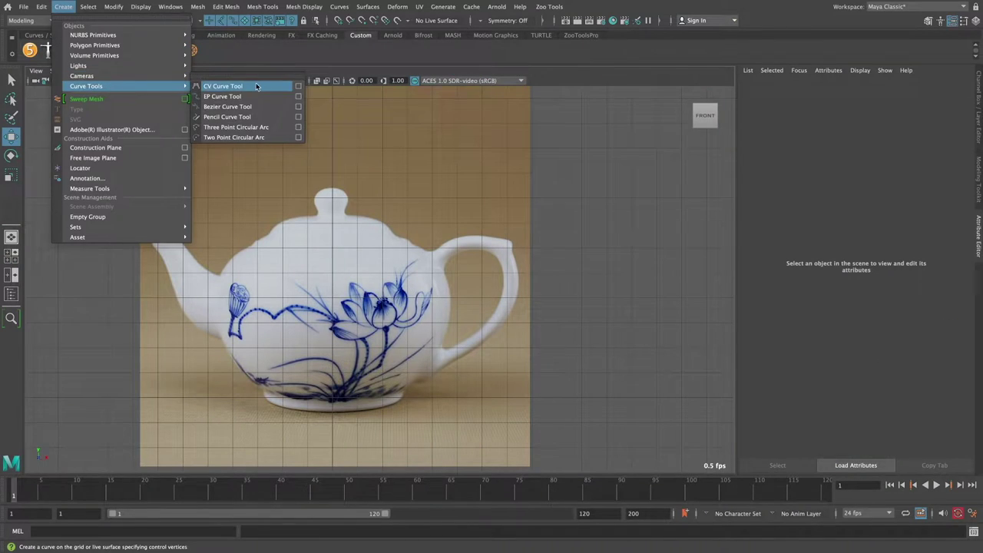
Review the CV Curve Tool settings, then select the teapot reference image
click(299, 87)
click(402, 130)
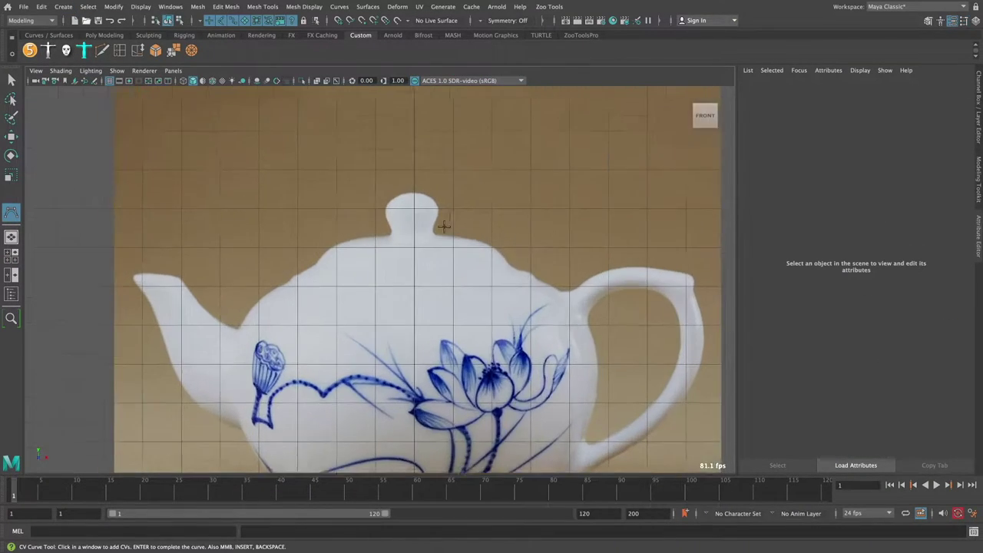
click(527, 224)
key(w)
Trace a seven-point CV curve from the lid knob top down the shoulder
click(63, 6)
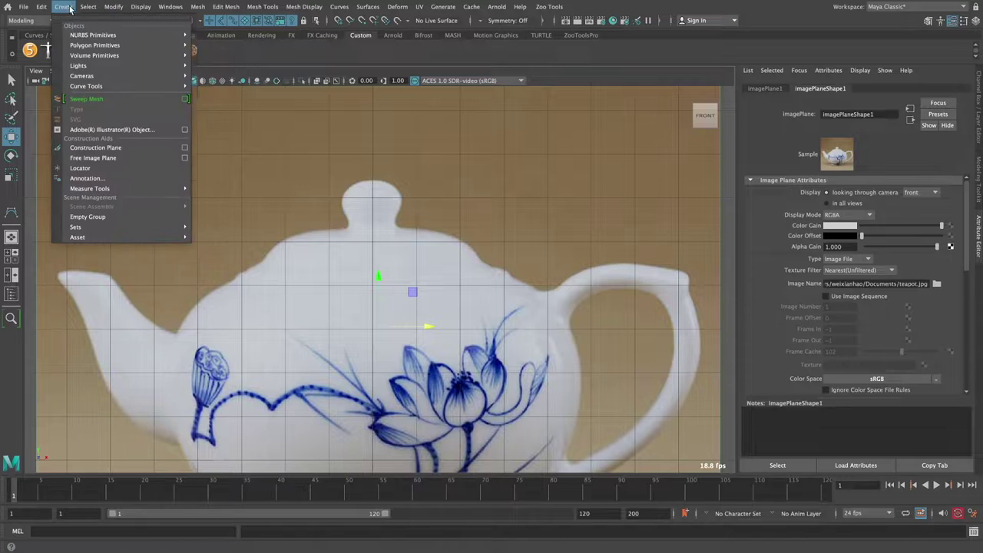
click(230, 86)
scroll(391, 207, up, 3)
click(352, 199)
alt+middle_drag(395, 205, 366, 187)
click(359, 185)
click(373, 203)
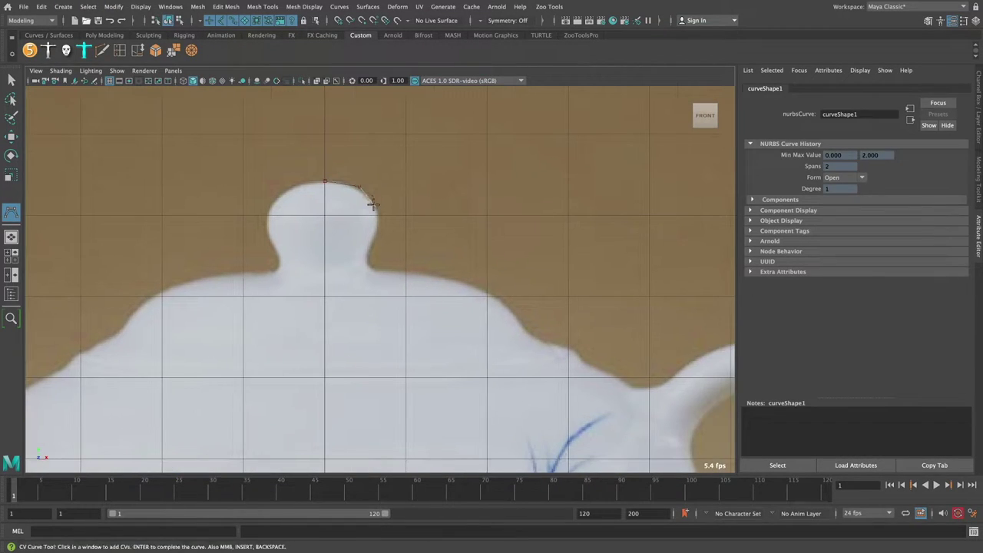
click(368, 260)
click(380, 270)
mouse_move(448, 271)
alt+middle_down()
mouse_move(368, 235)
mouse_move(394, 222)
alt+middle_up()
click(360, 241)
click(414, 253)
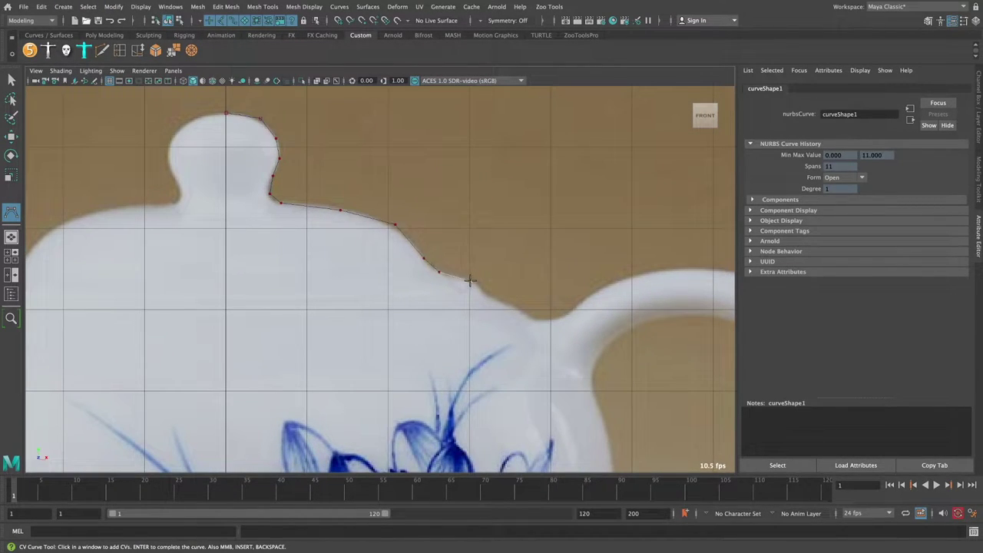
scroll(447, 235, down, 3)
scroll(443, 248, up, 2)
scroll(443, 232, up, 2)
scroll(447, 251, up, 1)
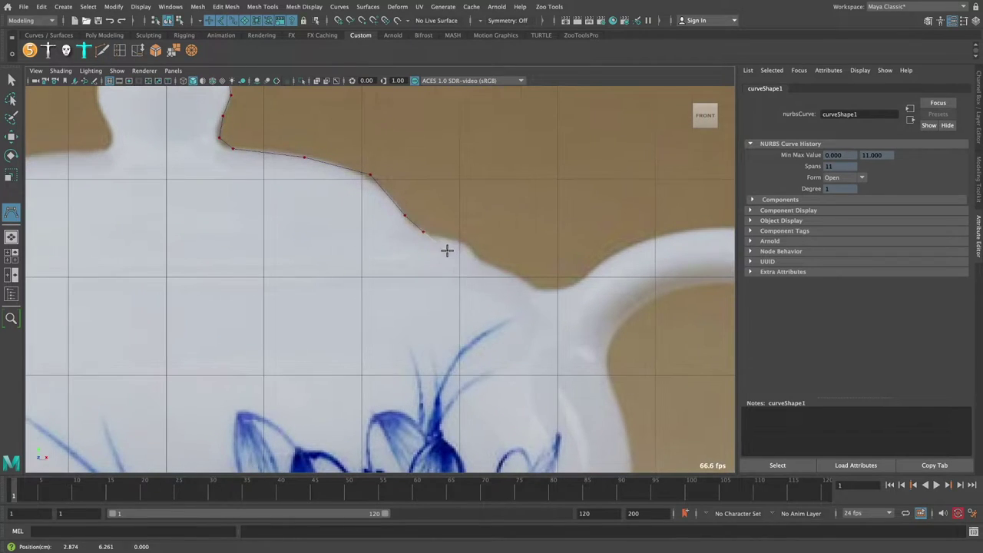
key(Return)
Select the curve's control vertices near the shoulder to adjust them along the edge
key(w)
scroll(436, 221, up, 1)
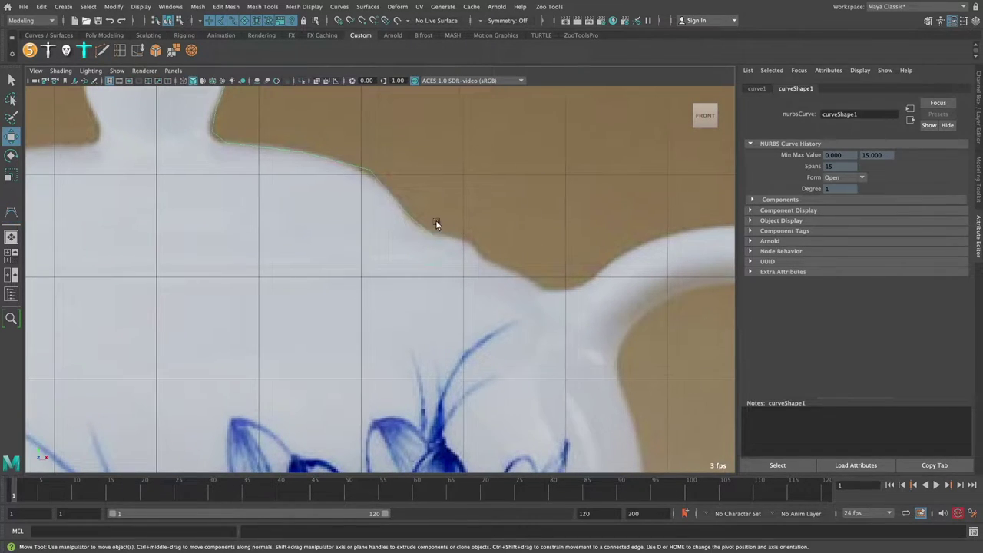
key(F8)
click(465, 241)
scroll(490, 259, up, 2)
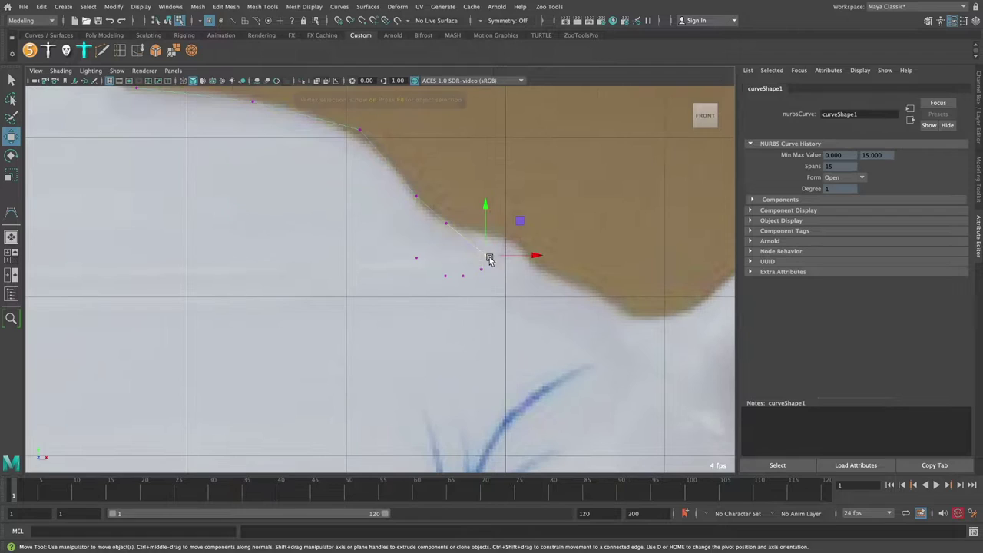
scroll(453, 233, down, 3)
click(461, 222)
scroll(493, 231, up, 2)
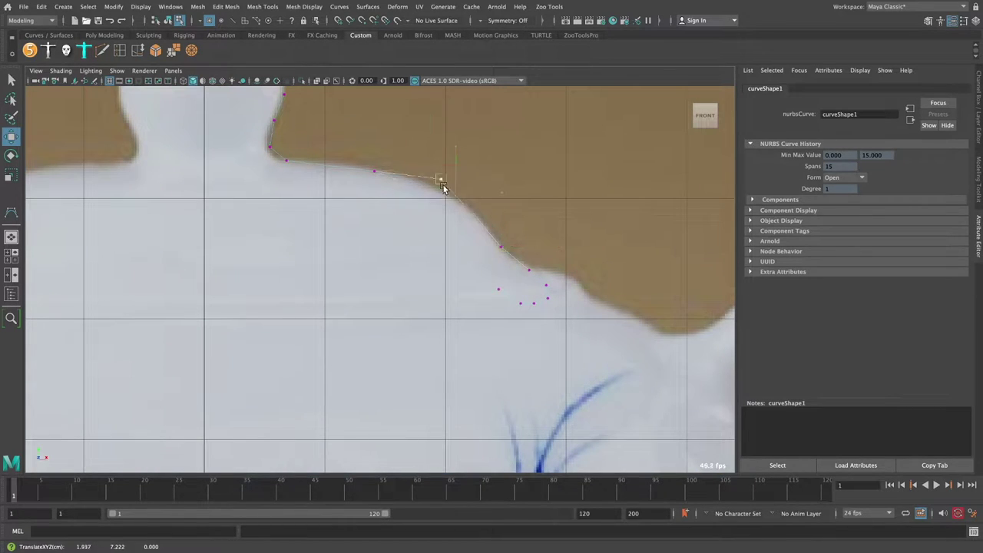
scroll(443, 189, down, 3)
scroll(428, 219, up, 2)
key(y)
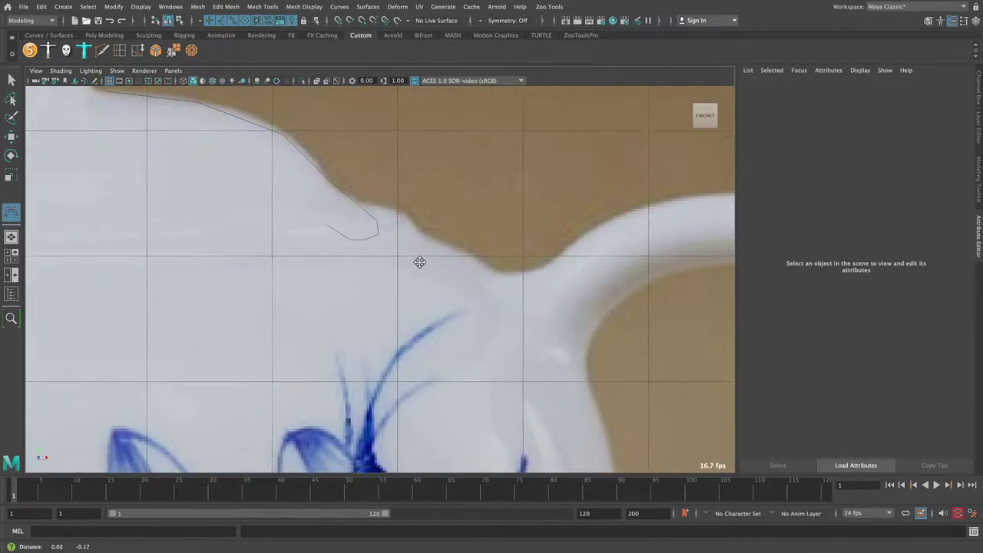
scroll(417, 261, up, 2)
Place CV points from the first curve's end down the body side to the base corner
click(425, 285)
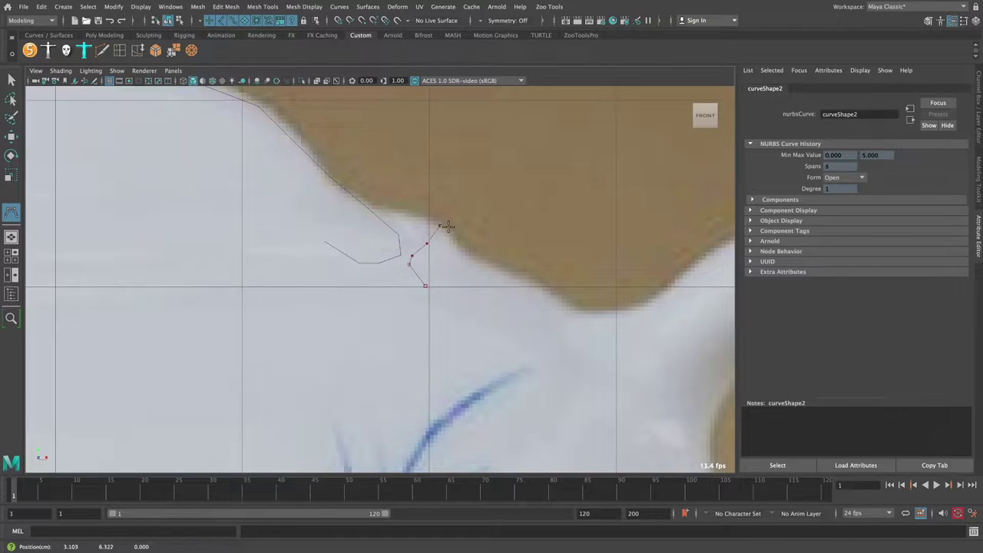
click(458, 249)
scroll(340, 212, down, 3)
scroll(358, 208, up, 2)
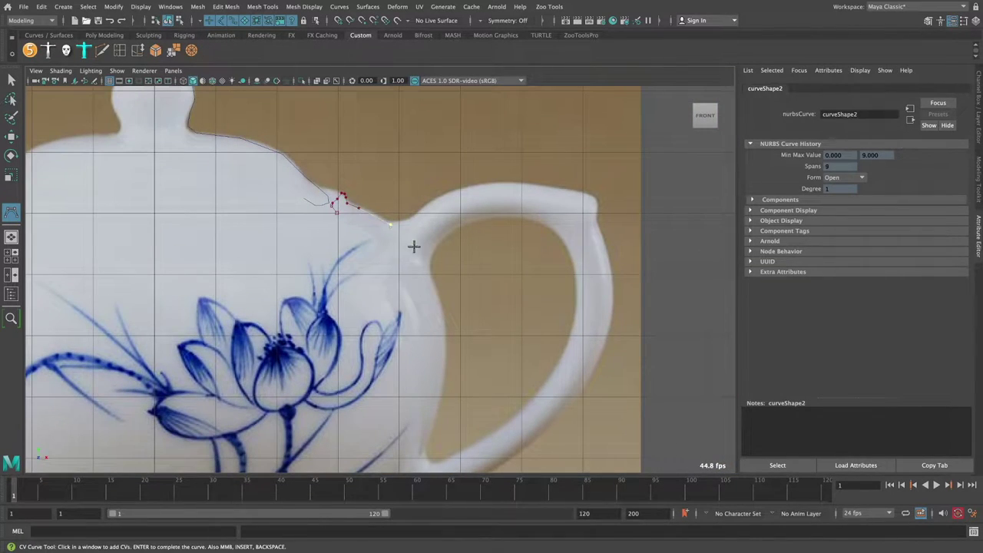
click(438, 223)
mouse_move(426, 267)
alt+middle_down()
mouse_move(438, 220)
mouse_move(454, 268)
mouse_move(478, 270)
alt+middle_up()
click(487, 241)
click(478, 270)
click(451, 304)
scroll(452, 304, up, 2)
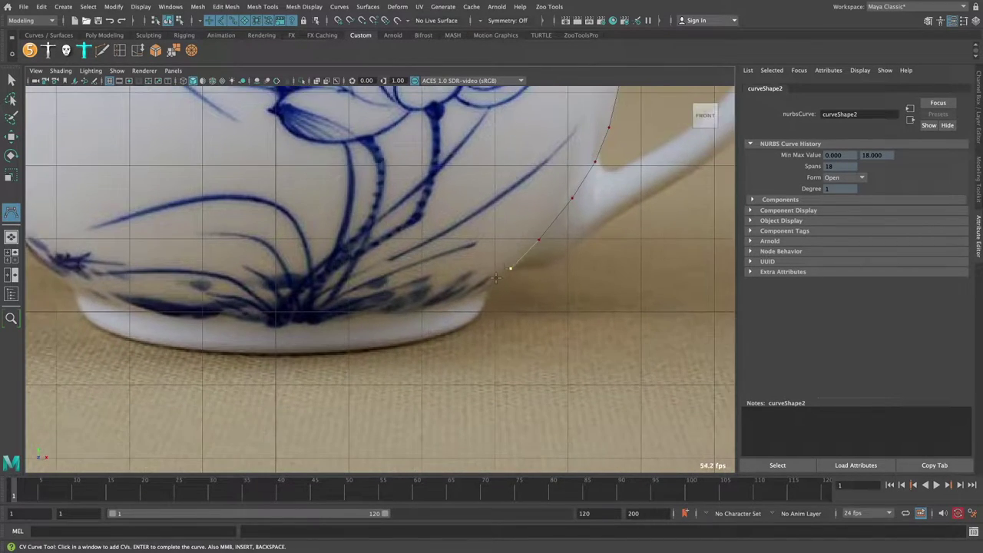
click(510, 261)
scroll(510, 262, up, 2)
click(497, 254)
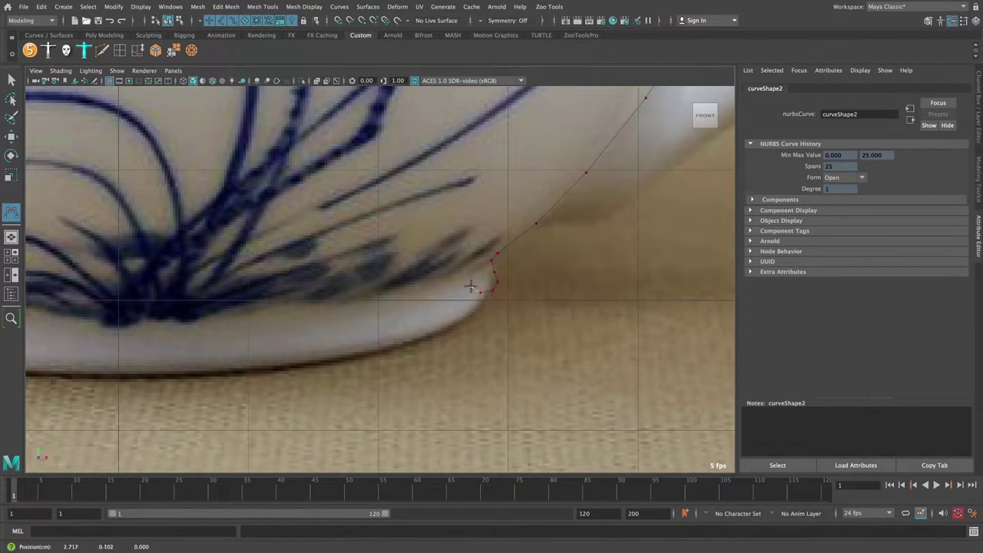
click(471, 286)
Select and reposition the second curve's end point along the base, then view the lid again
scroll(470, 286, down, 2)
scroll(430, 284, down, 2)
scroll(388, 280, up, 1)
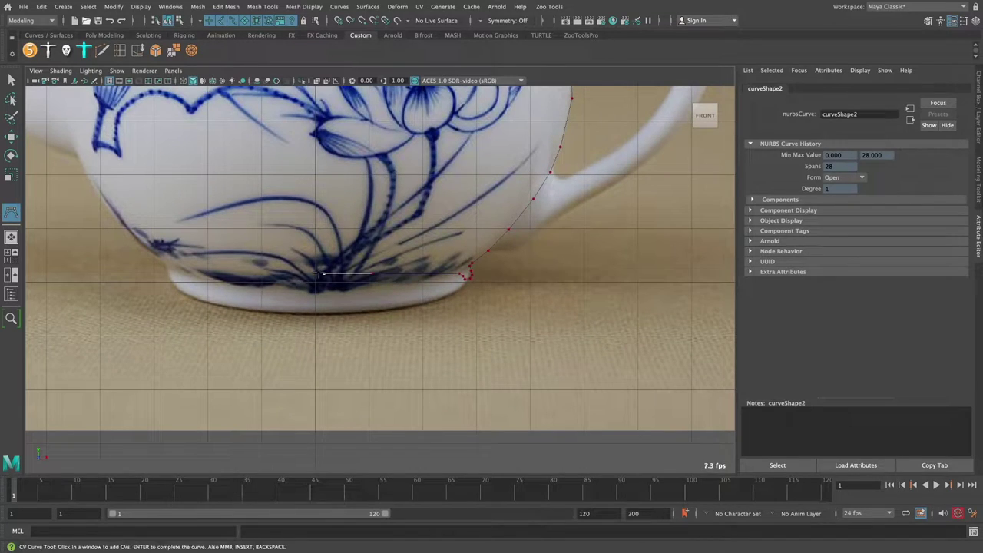
scroll(546, 265, down, 1)
scroll(427, 240, up, 1)
scroll(428, 290, up, 1)
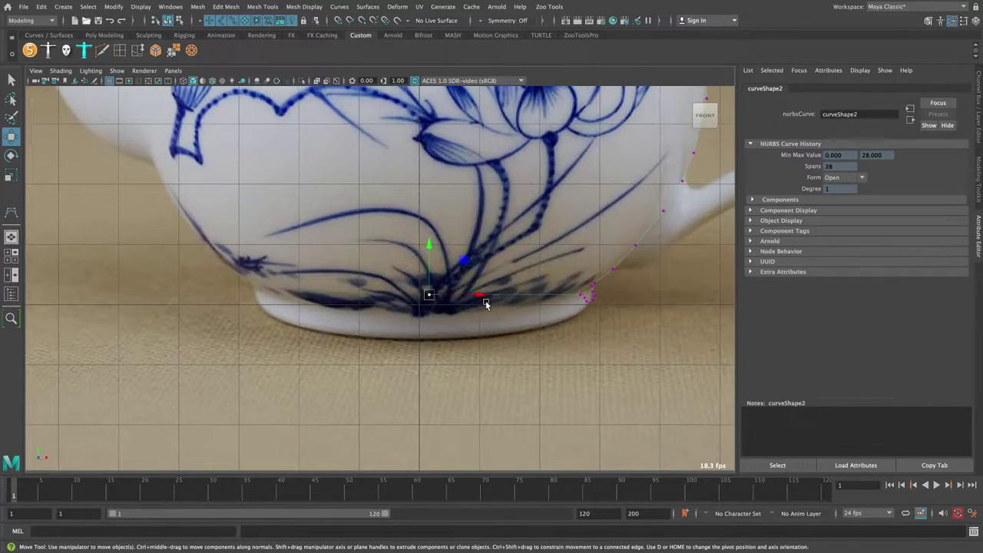
scroll(519, 283, down, 3)
scroll(519, 283, up, 3)
scroll(476, 288, down, 2)
scroll(530, 265, up, 2)
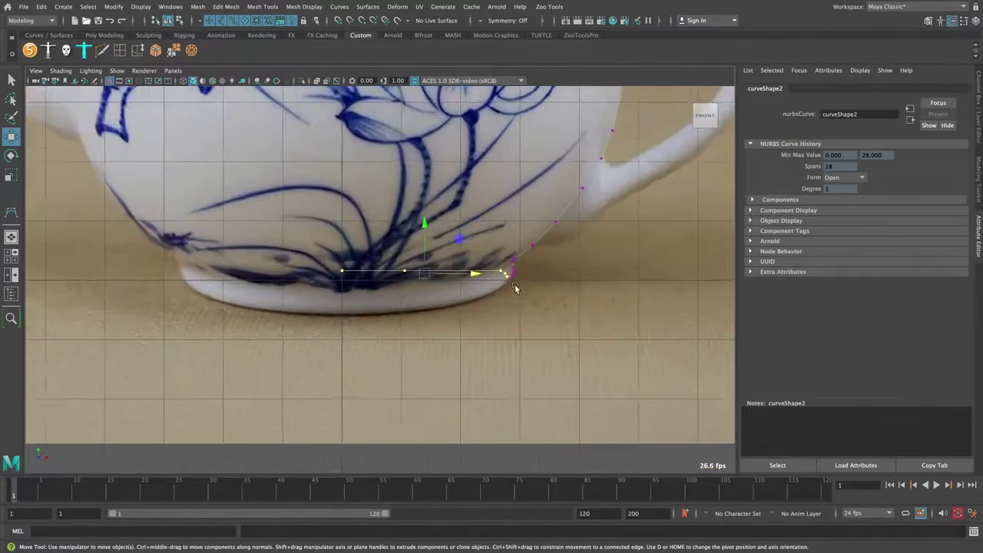
scroll(546, 254, up, 1)
scroll(546, 254, up, 2)
scroll(496, 281, up, 2)
click(495, 299)
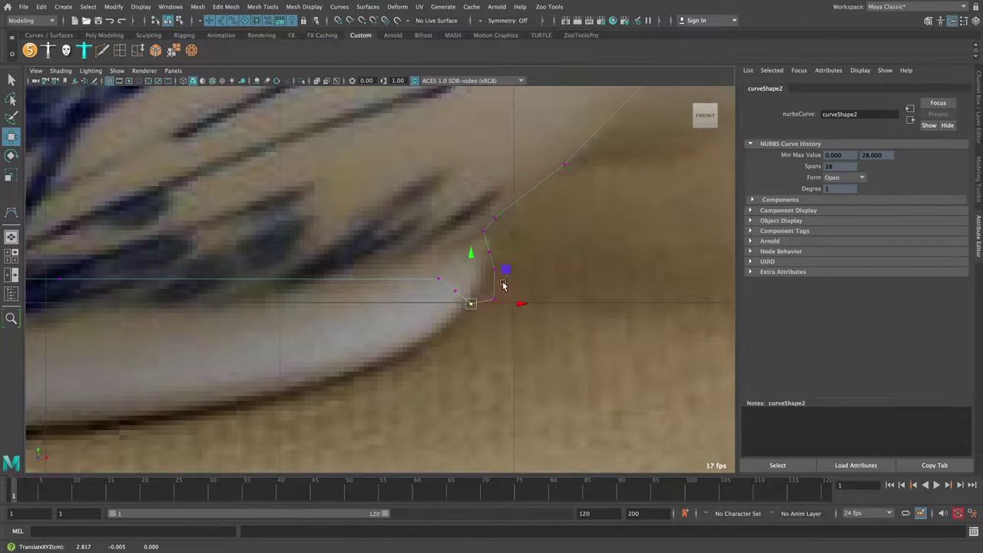
scroll(322, 283, down, 3)
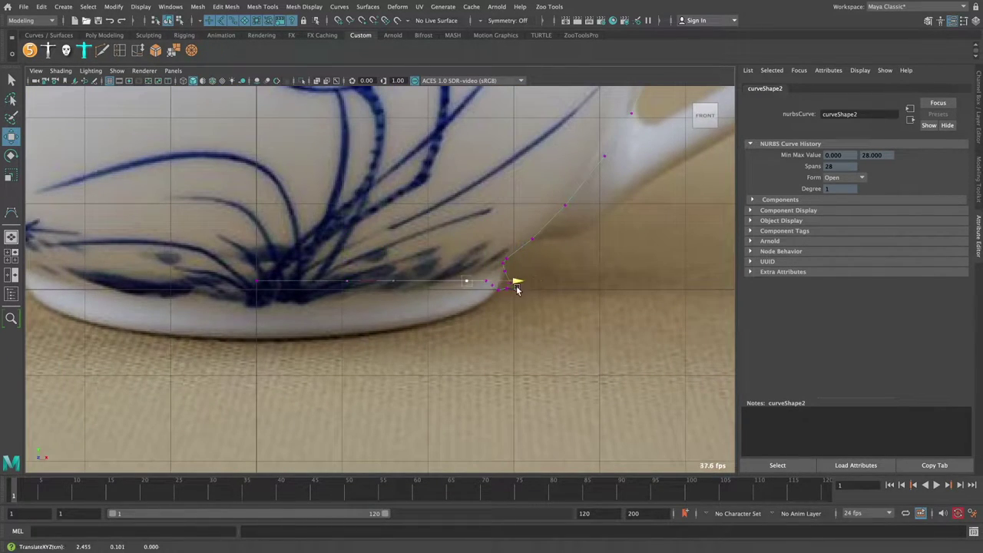
scroll(517, 288, down, 2)
alt+middle_drag(437, 100, 435, 239)
scroll(436, 239, up, 2)
Select a control vertex near the lid top and add an extra point to the first curve
scroll(433, 224, up, 2)
key(F8)
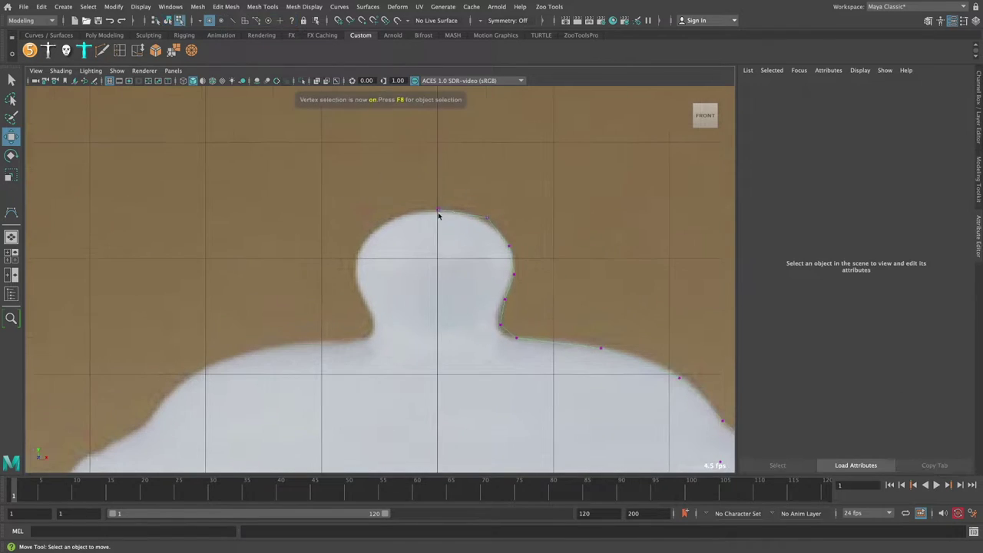
click(461, 211)
scroll(631, 214, down, 4)
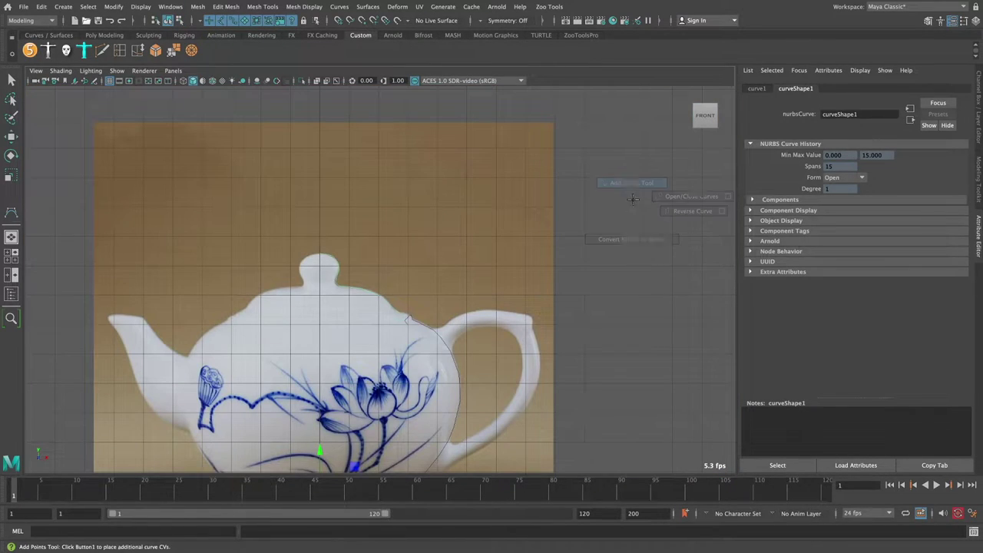
scroll(399, 198, up, 3)
right_drag(428, 220, 427, 193)
scroll(487, 230, up, 2)
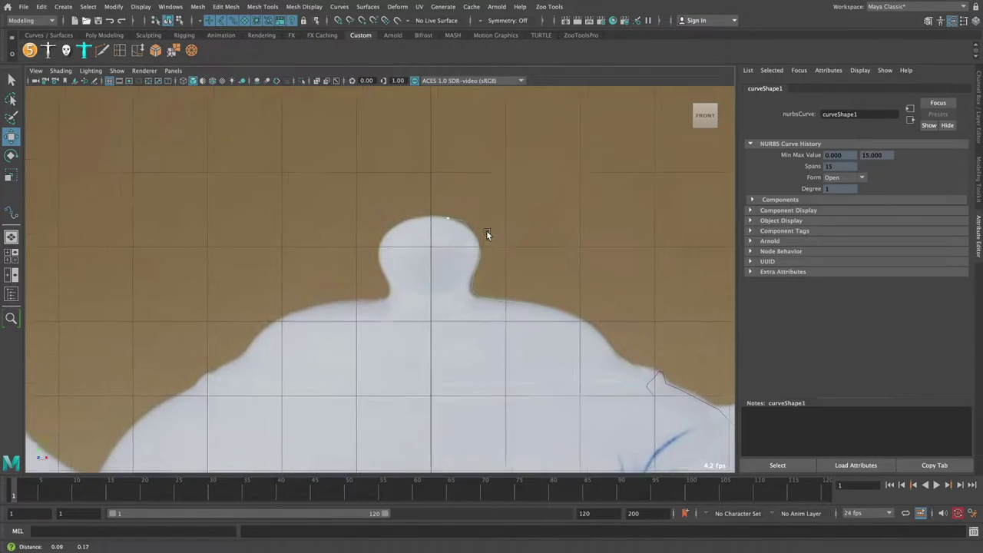
Move the knob-base control vertices onto the teapot's shoulder edge
right_drag(487, 234, 468, 241)
scroll(485, 267, up, 2)
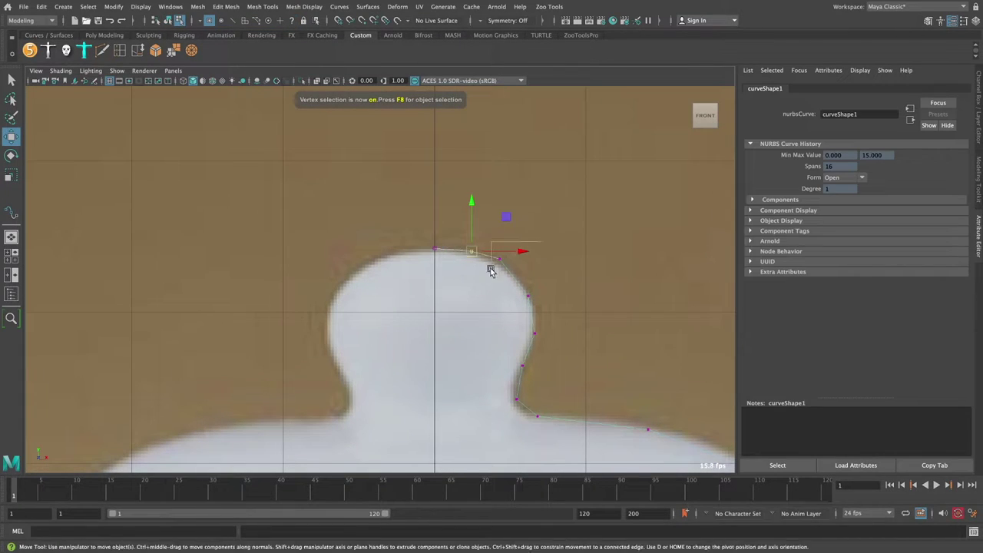
scroll(514, 282, up, 1)
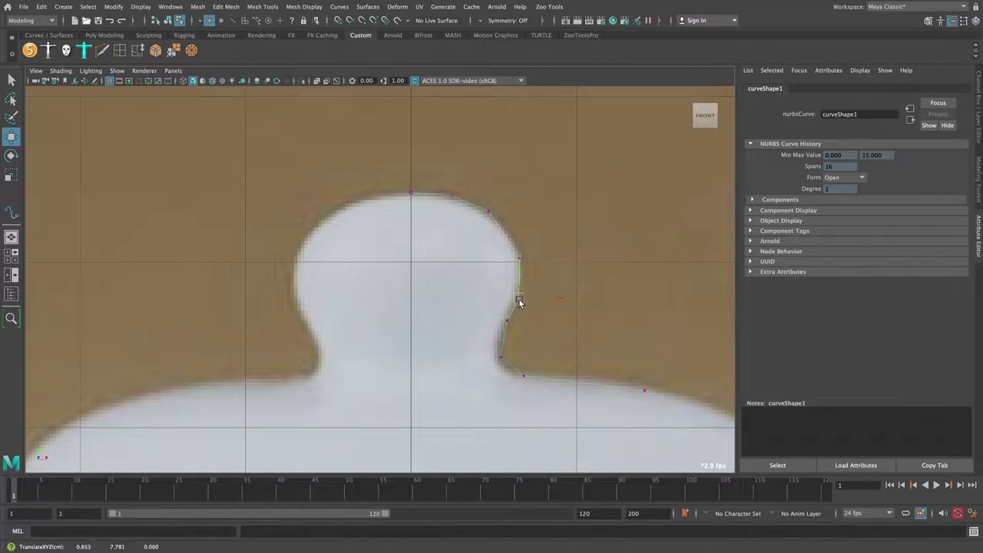
click(487, 352)
alt+middle_drag(437, 319, 413, 305)
drag(518, 348, 485, 375)
alt+middle_drag(590, 351, 421, 242)
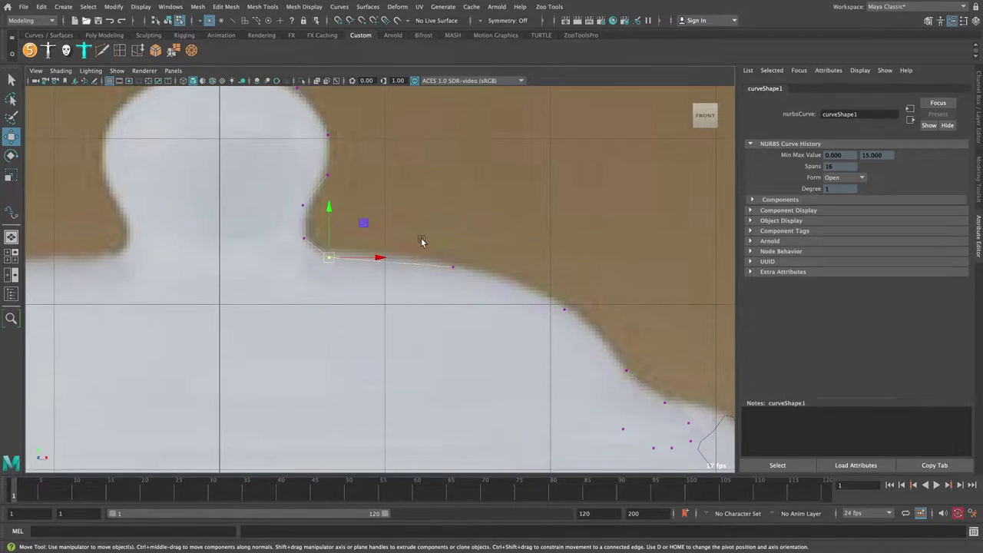
middle_drag(568, 323, 546, 301)
scroll(538, 321, up, 1)
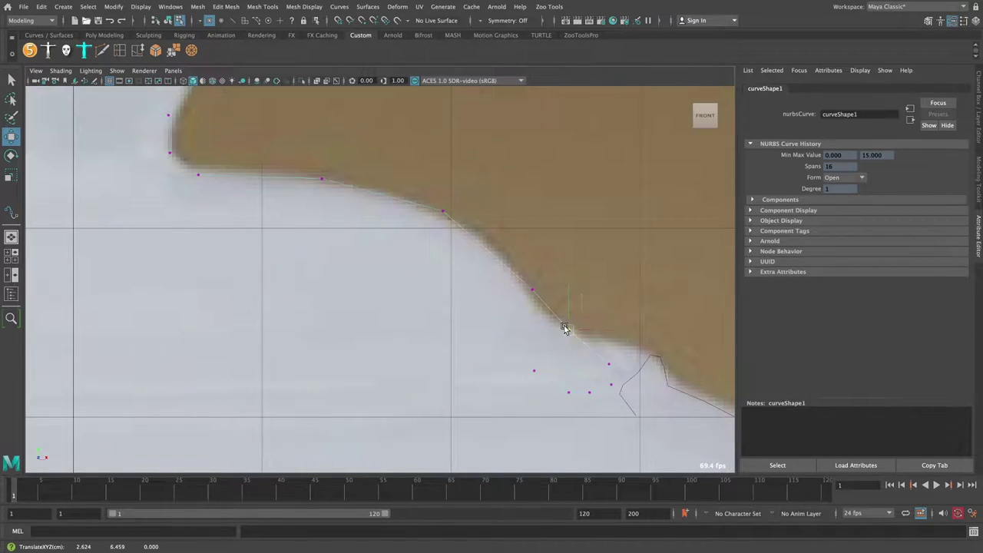
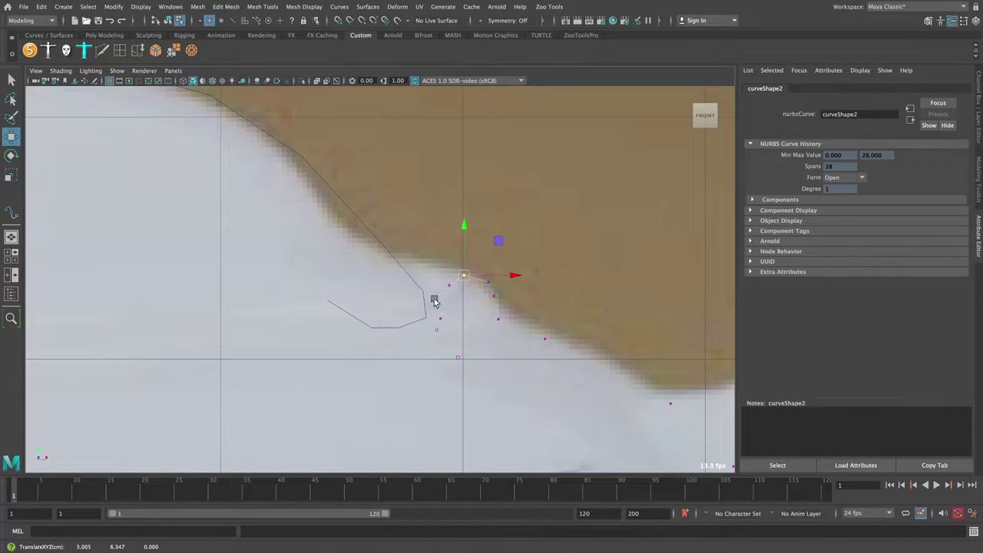
Move the upper body profile points onto the teapot outline from the shoulder toward the handle
scroll(461, 333, down, 3)
scroll(438, 297, up, 3)
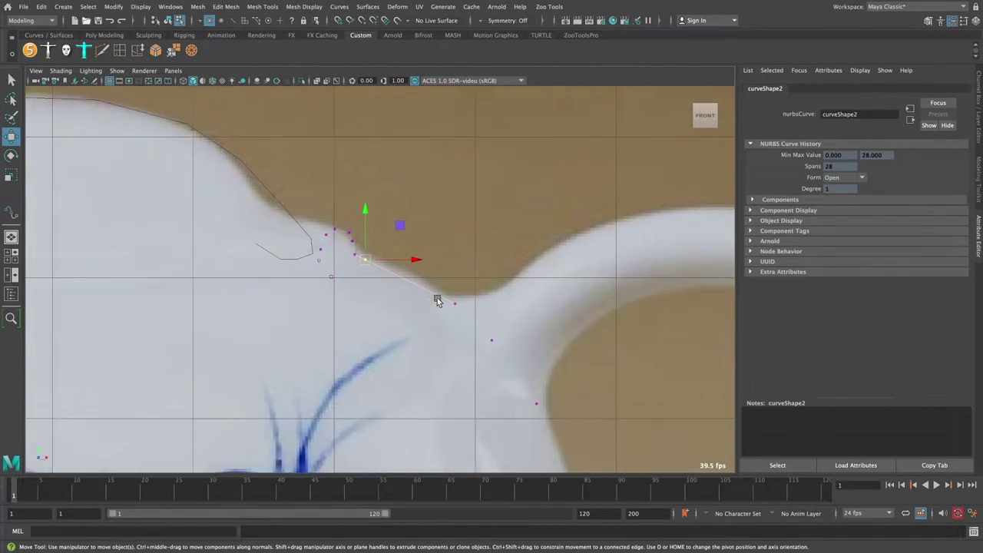
middle_drag(438, 297, 416, 288)
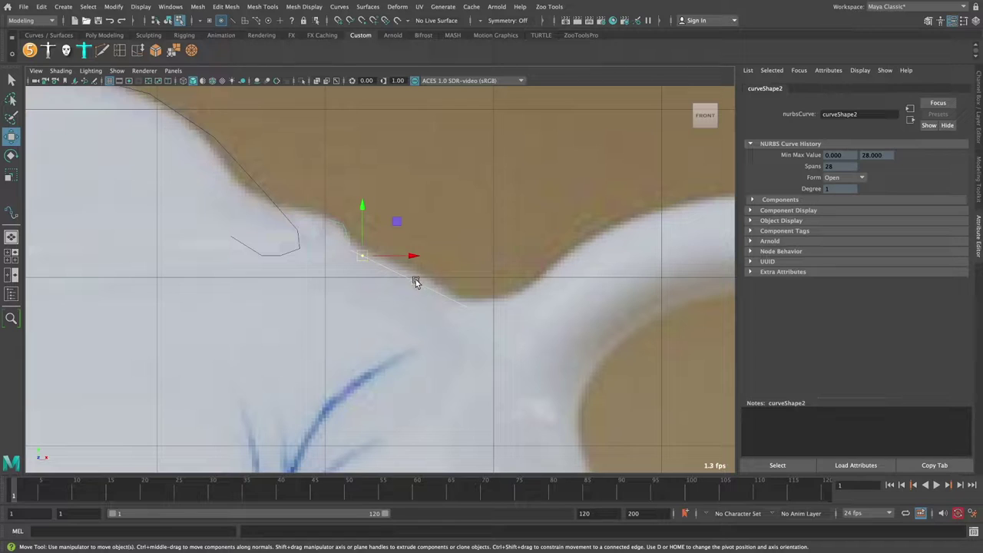
click(405, 277)
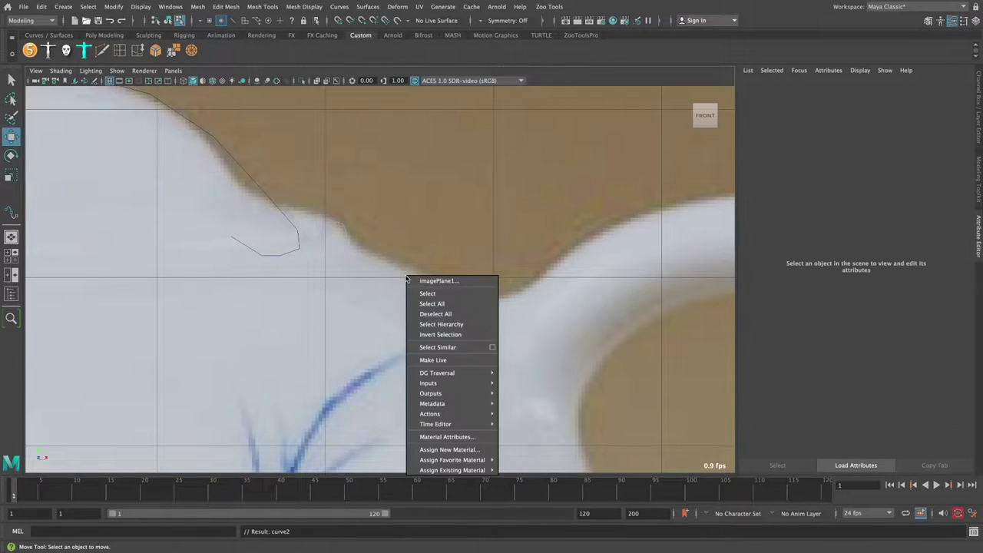
right_drag(406, 272, 396, 241)
scroll(449, 287, up, 2)
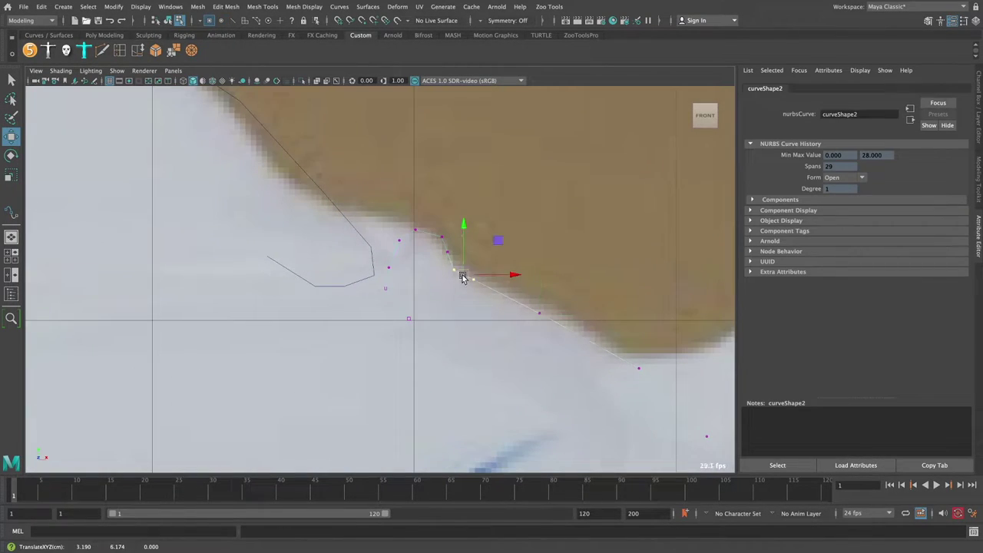
alt+middle_drag(461, 277, 402, 230)
click(431, 262)
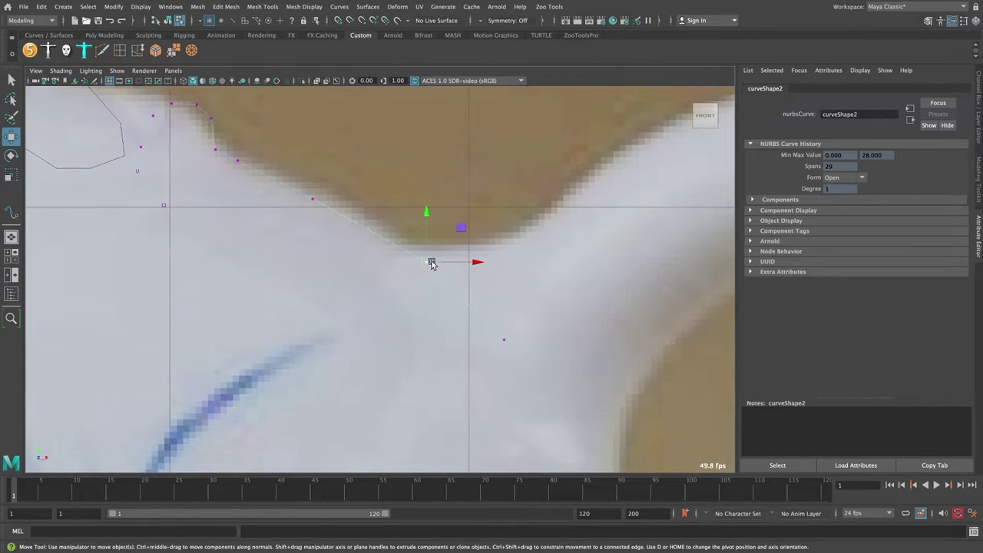
scroll(431, 263, down, 3)
alt+middle_drag(464, 313, 469, 268)
drag(479, 308, 469, 279)
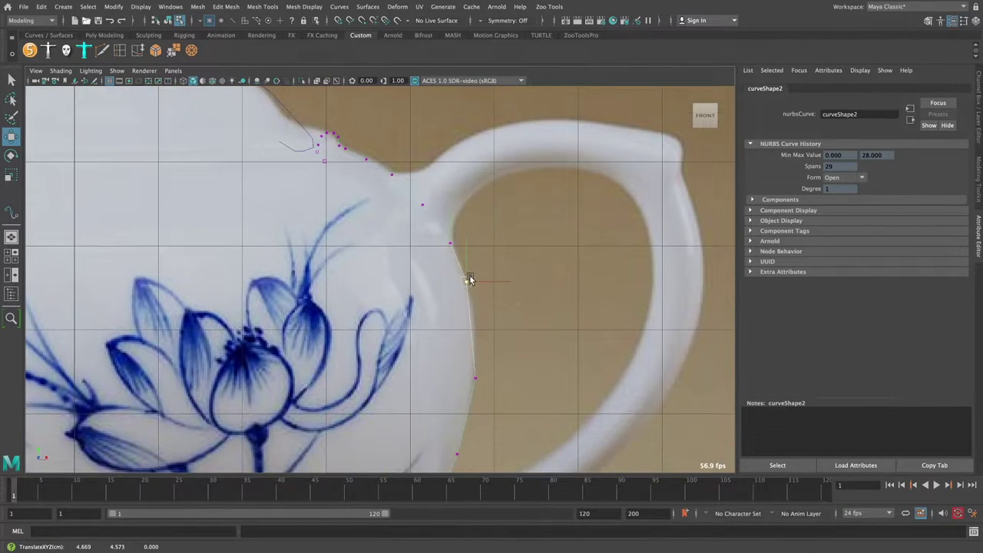
In Control Vertex mode, pull the lower body profile CVs onto the body's lower edge
right_click(470, 280)
alt+middle_drag(475, 344, 475, 298)
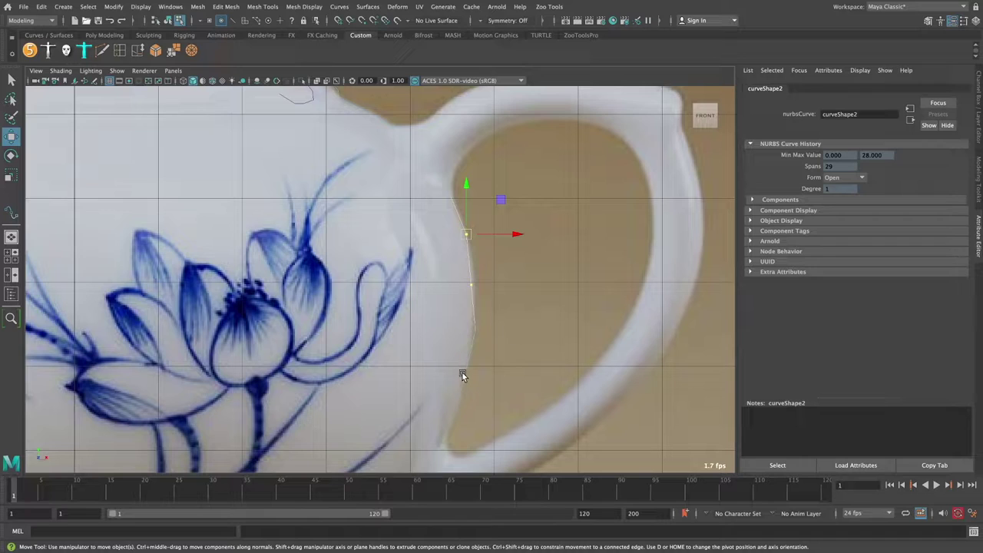
scroll(463, 375, up, 3)
scroll(480, 366, up, 3)
click(512, 270)
right_click(513, 271)
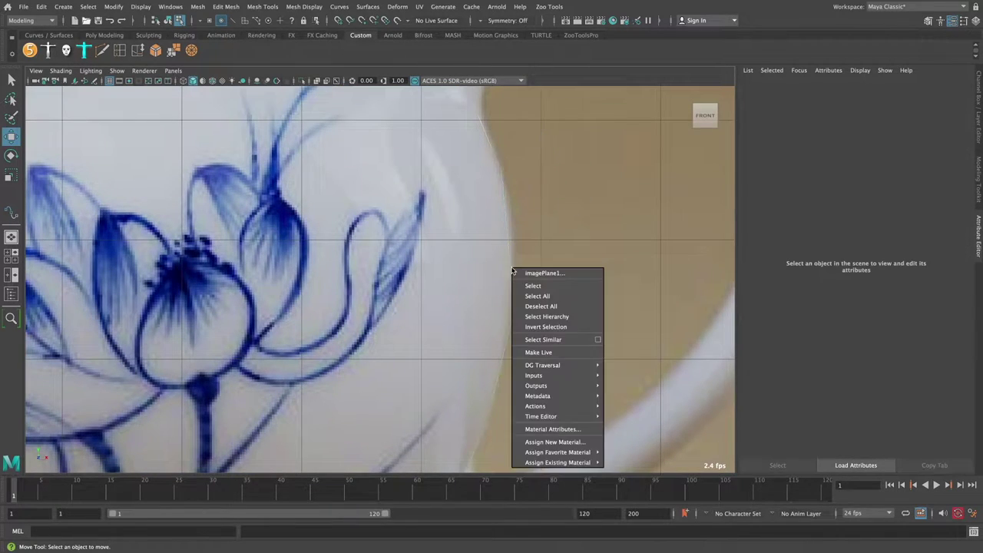
right_click(507, 235)
click(499, 373)
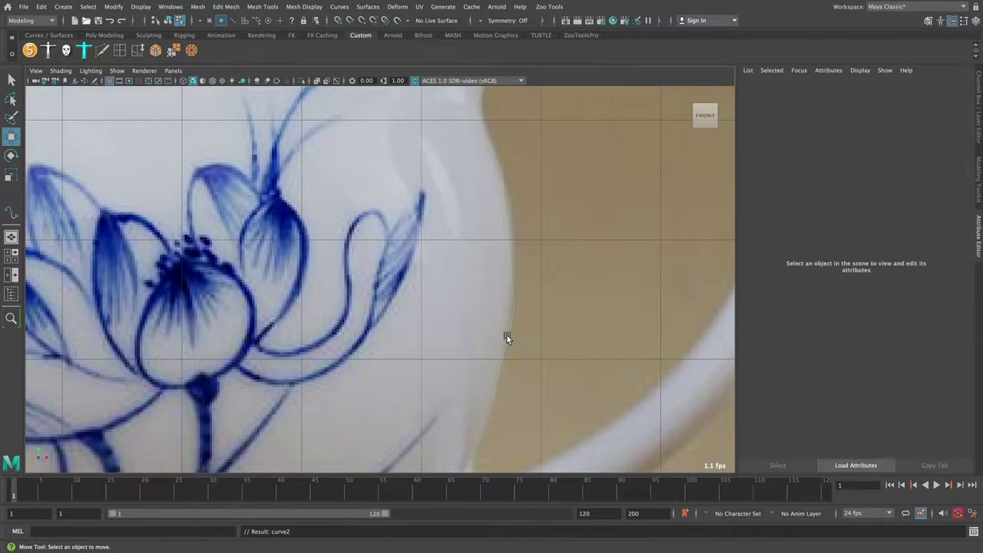
right_click(509, 243)
click(507, 213)
click(516, 243)
alt+middle_drag(489, 354, 497, 290)
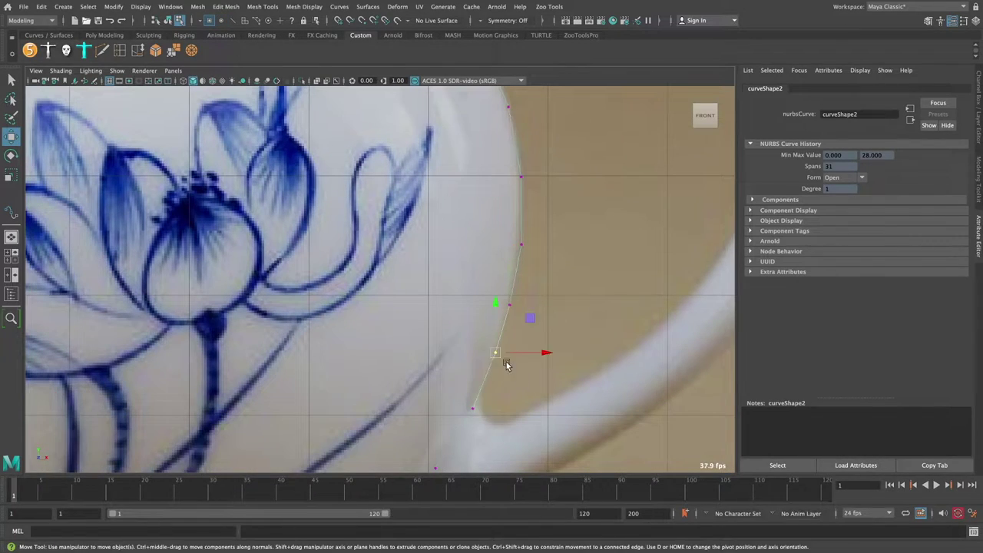
Reselect the body profile curve and review its control points against the reference image
mouse_move(506, 365)
alt+middle_down()
mouse_move(511, 256)
mouse_move(420, 170)
mouse_move(481, 210)
mouse_move(530, 283)
mouse_move(515, 231)
mouse_move(516, 328)
mouse_move(492, 265)
mouse_move(526, 271)
alt+middle_up()
click(471, 331)
scroll(453, 338, up, 2)
click(428, 345)
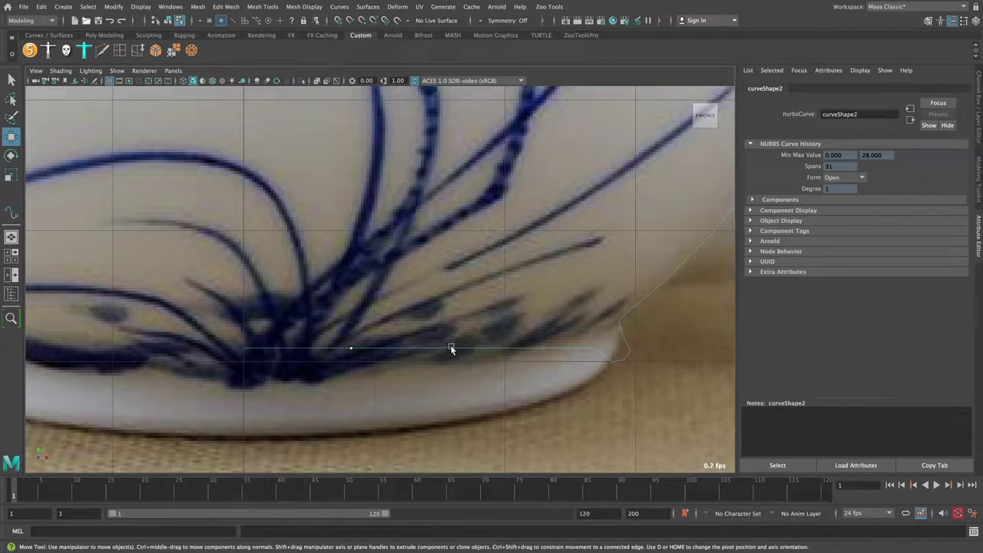
click(521, 345)
right_drag(523, 350, 576, 350)
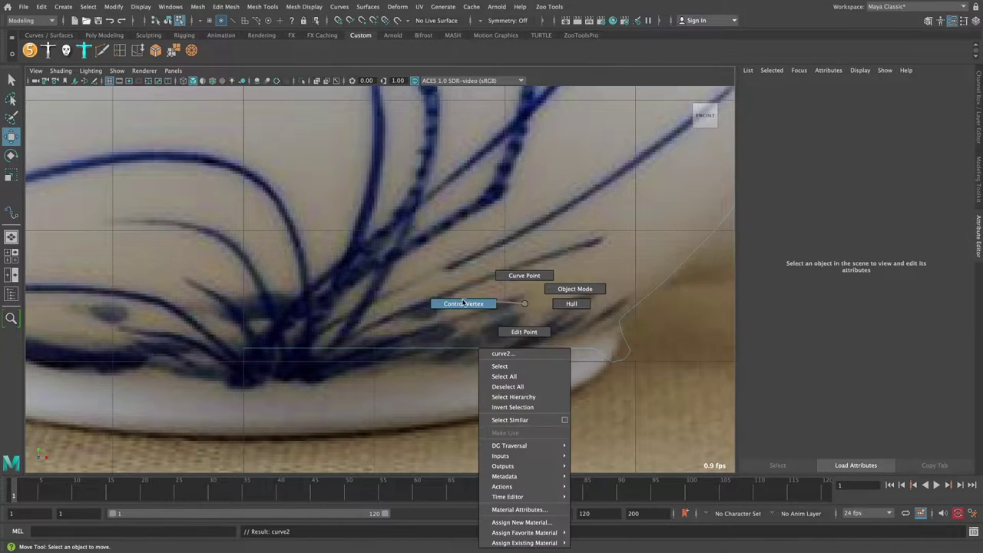
scroll(492, 338, down, 5)
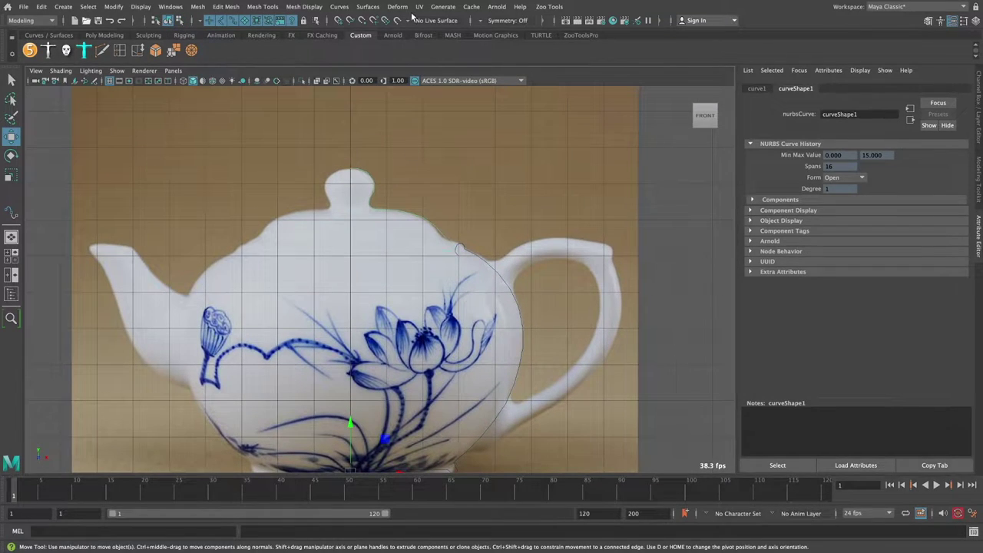
Open the Surfaces > Revolve options with Output geometry set to Polygons and Control points
click(370, 6)
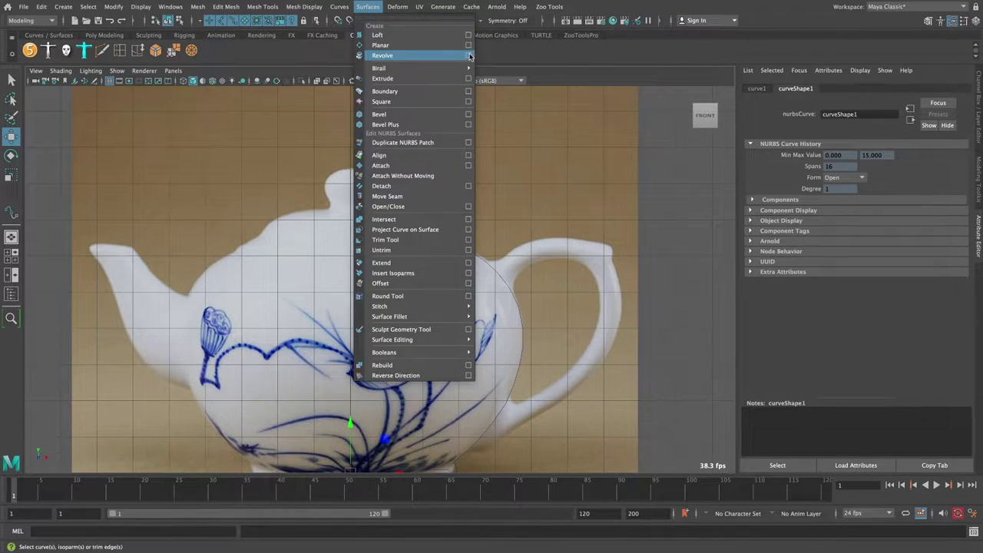
click(470, 57)
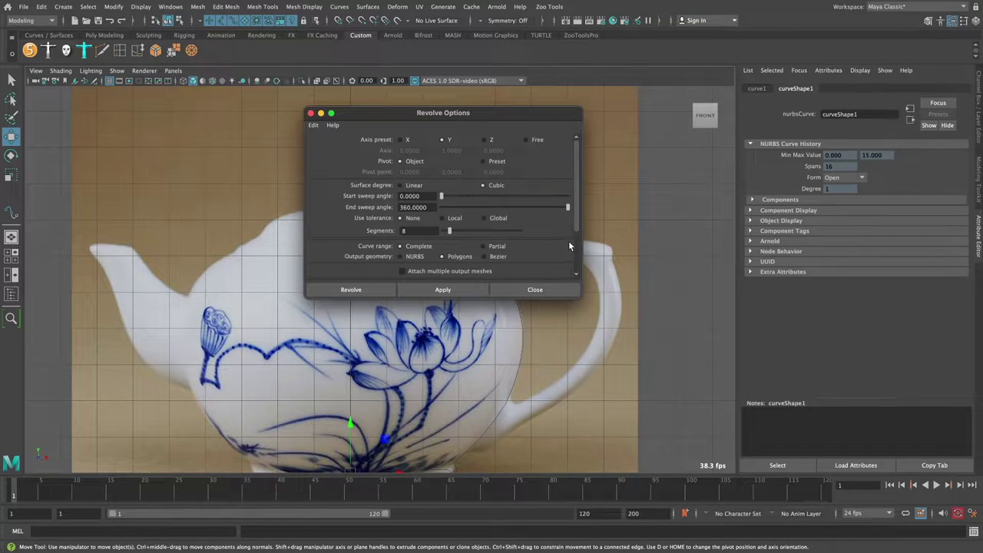
scroll(576, 261, down, 3)
drag(461, 112, 642, 100)
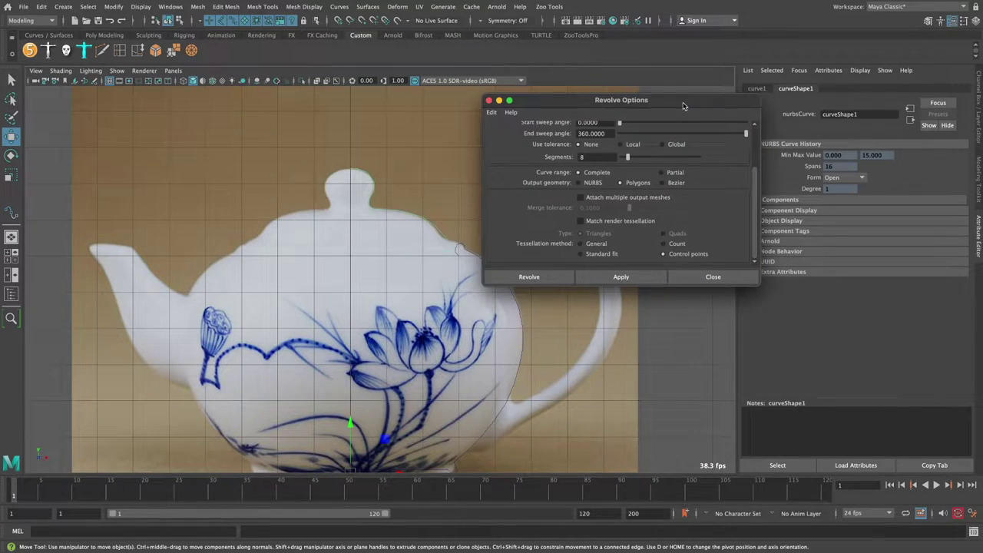
Revolve the lid and body profile curves into 8-segment polygon meshes
click(623, 276)
click(366, 243)
click(624, 276)
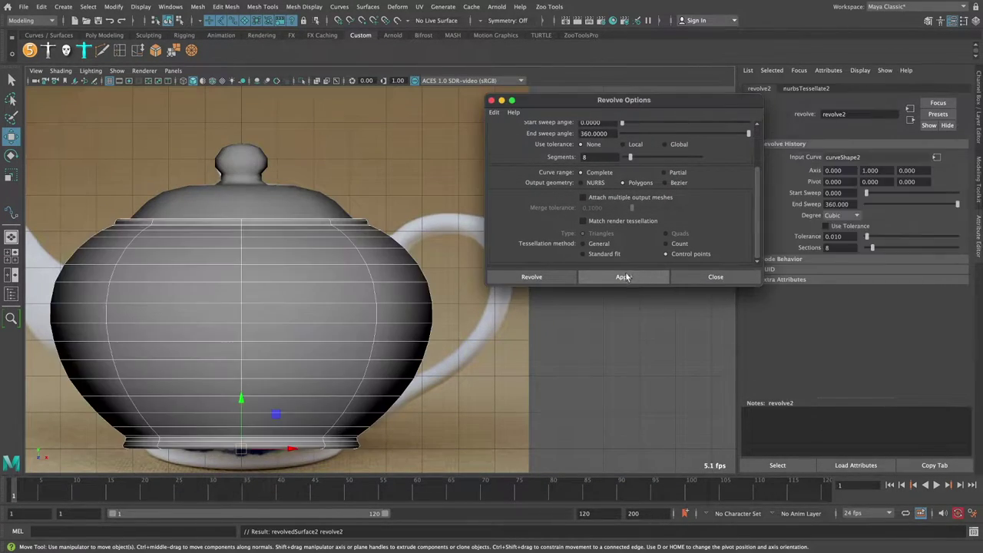
mouse_move(330, 234)
alt+middle_down()
mouse_move(325, 171)
mouse_move(345, 146)
alt+middle_up()
scroll(329, 154, up, 3)
In wireframe, select the body profile curve's control points at the base
scroll(333, 192, up, 2)
scroll(333, 192, up, 2)
scroll(417, 309, up, 3)
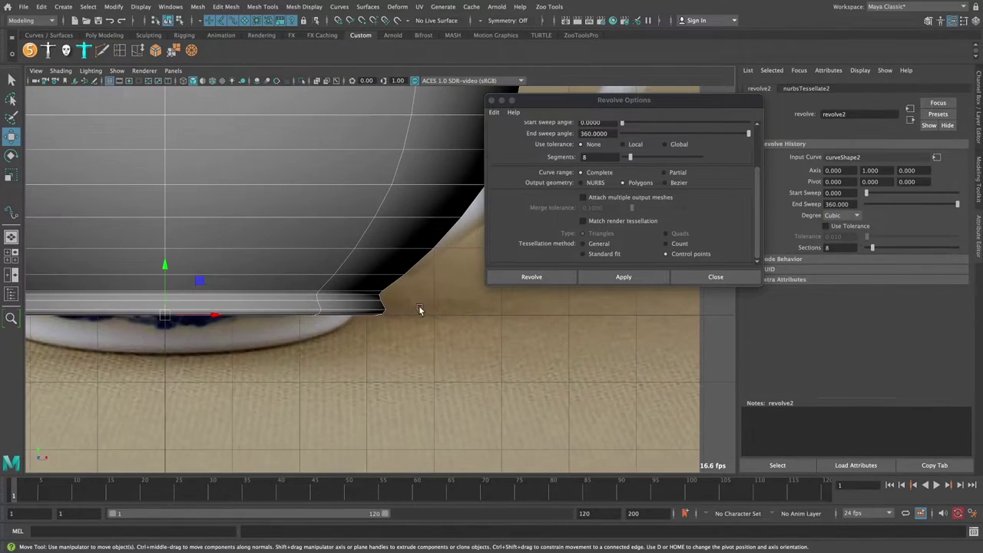
click(417, 309)
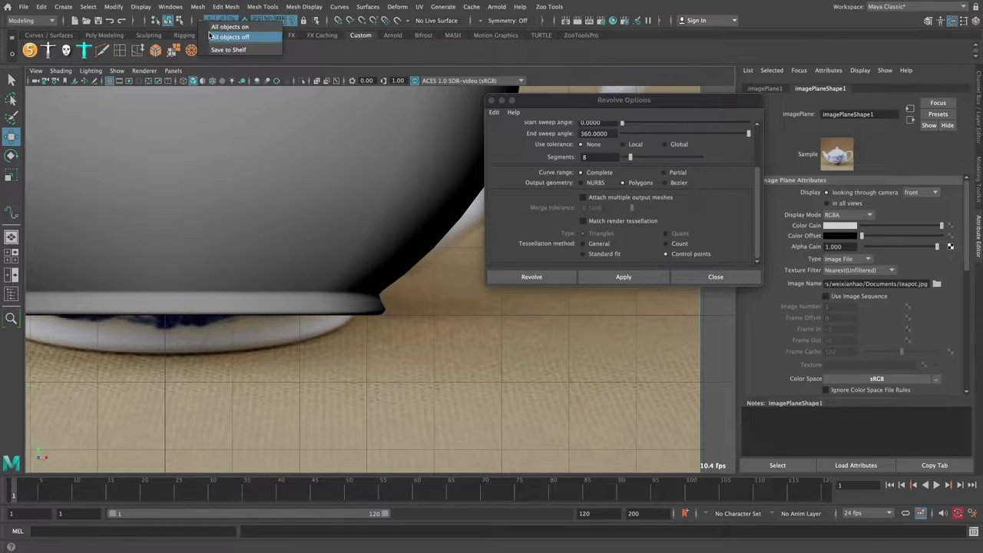
alt+middle_drag(410, 314, 419, 339)
click(419, 339)
key(4)
scroll(387, 292, up, 2)
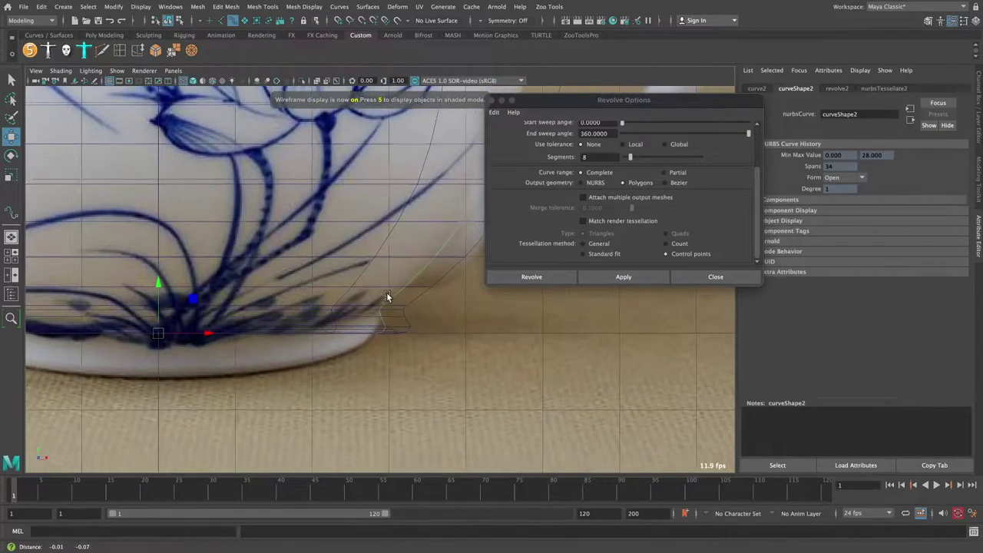
scroll(385, 286, up, 1)
scroll(385, 286, up, 2)
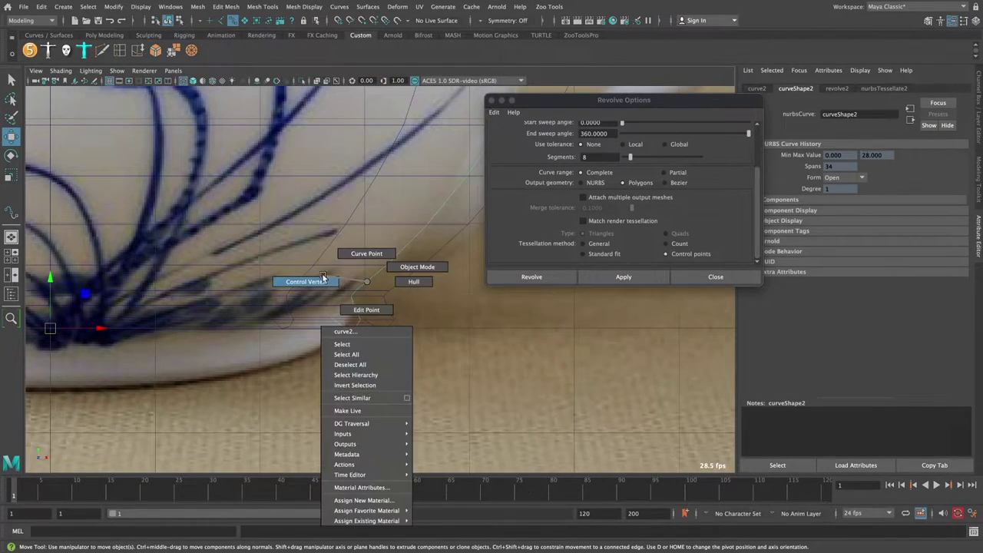
right_drag(367, 290, 307, 281)
scroll(238, 305, up, 2)
drag(238, 305, 355, 290)
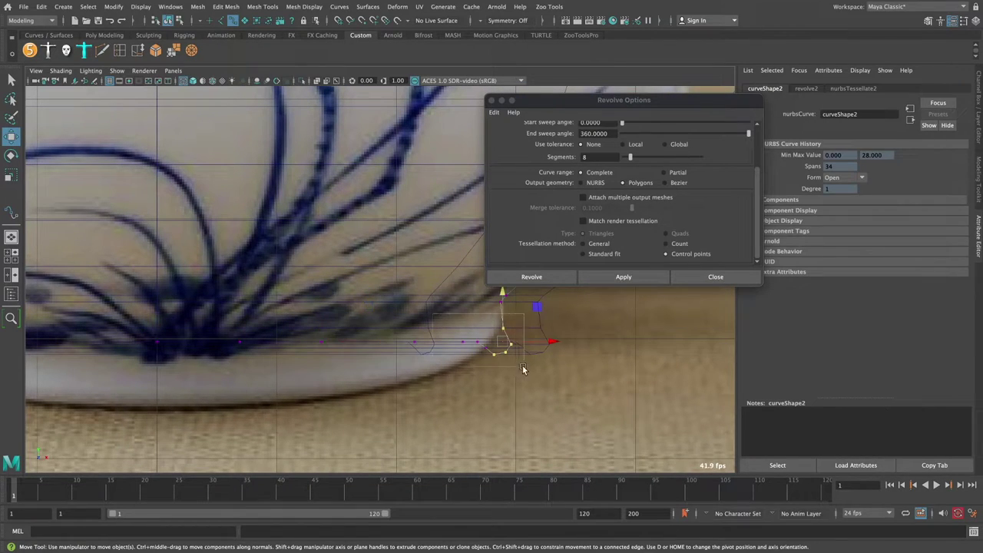
Reshape the base into a foot ring, comparing shaded and wireframe views
scroll(414, 310, up, 3)
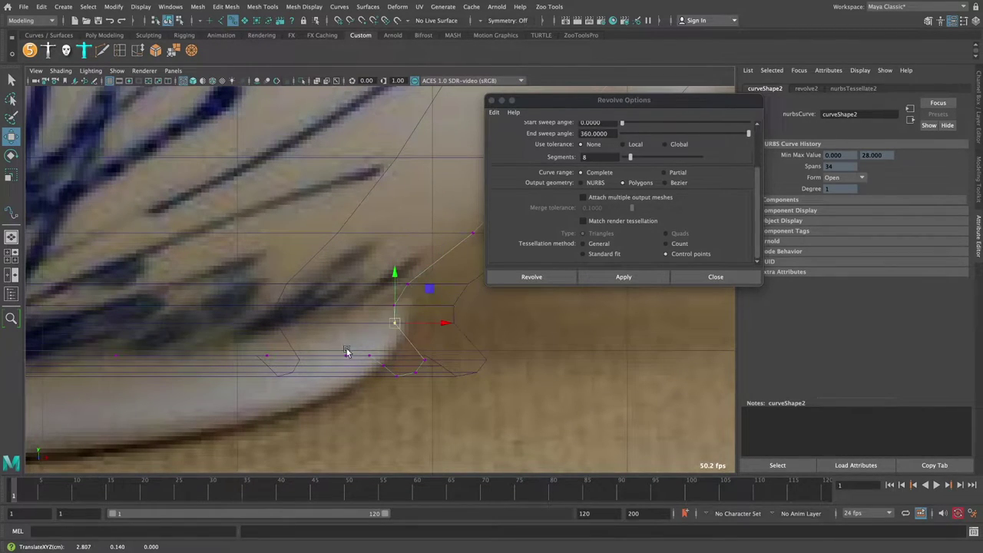
scroll(381, 369, up, 2)
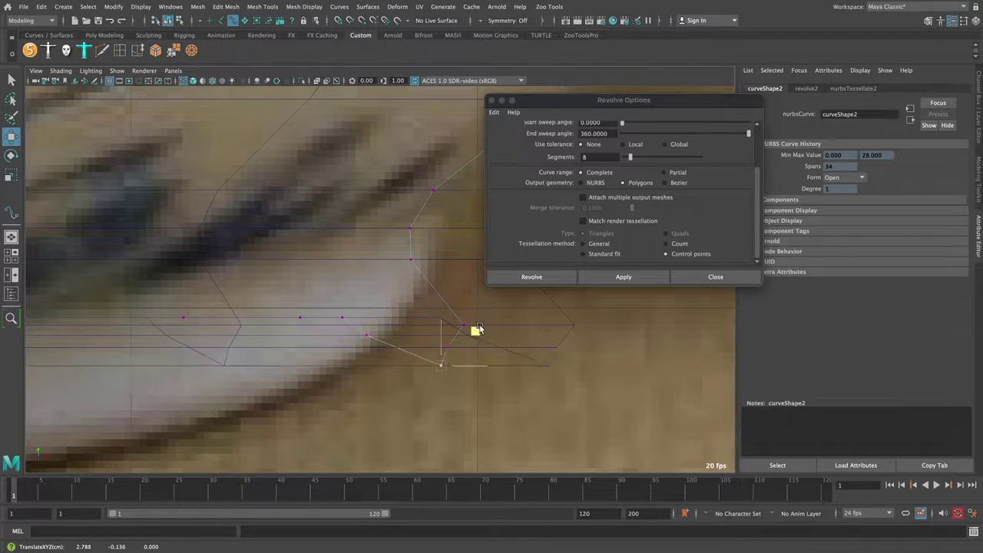
scroll(461, 321, down, 5)
scroll(384, 230, up, 2)
scroll(358, 330, up, 2)
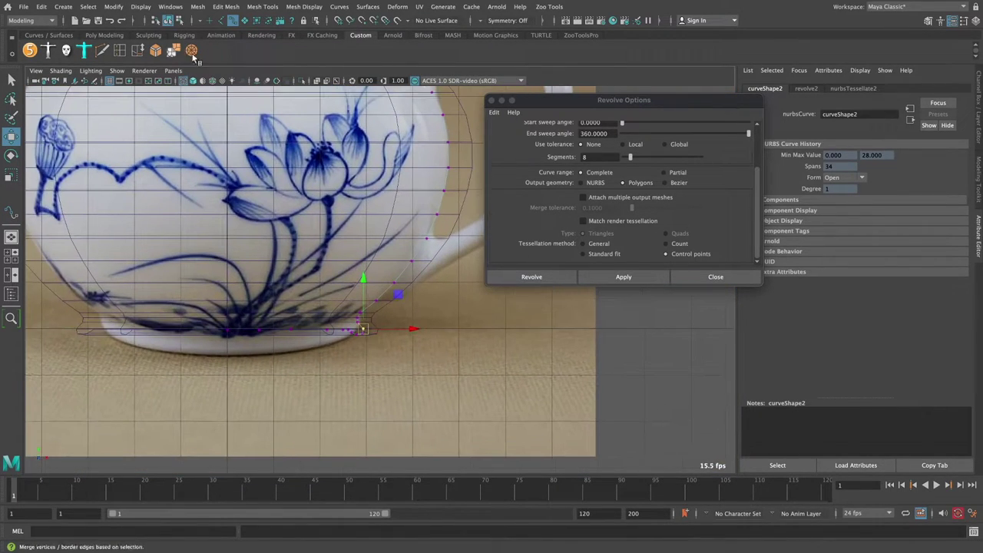
scroll(416, 338, up, 2)
key(5)
scroll(412, 325, down, 3)
scroll(377, 268, up, 3)
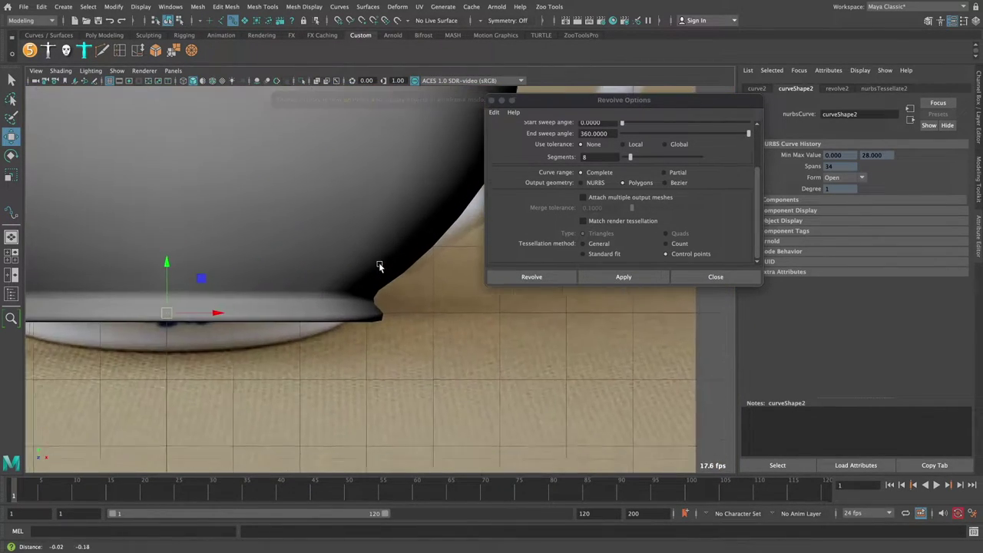
scroll(377, 278, up, 2)
key(4)
scroll(353, 279, up, 2)
key(F8)
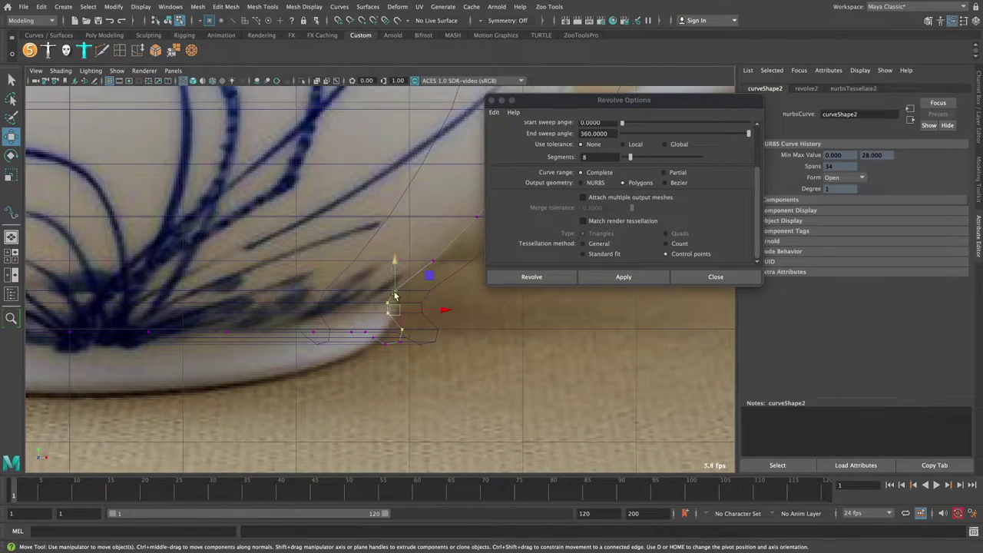
Fine-tune a body profile CV and recheck the pot shaded and against the reference photo
scroll(395, 262, up, 2)
scroll(431, 318, up, 2)
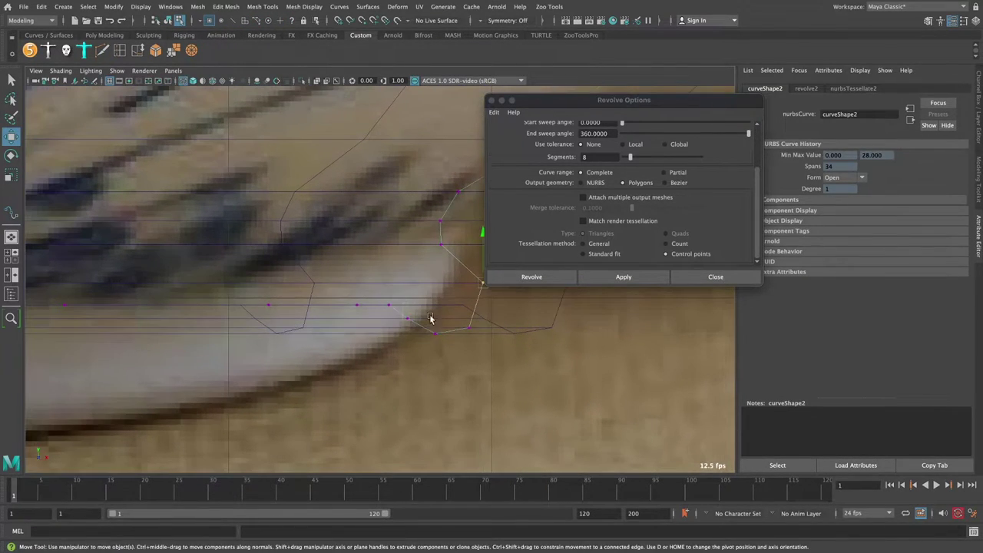
scroll(428, 298, up, 2)
mouse_move(381, 284)
right_down()
mouse_move(388, 289)
mouse_move(337, 287)
right_up()
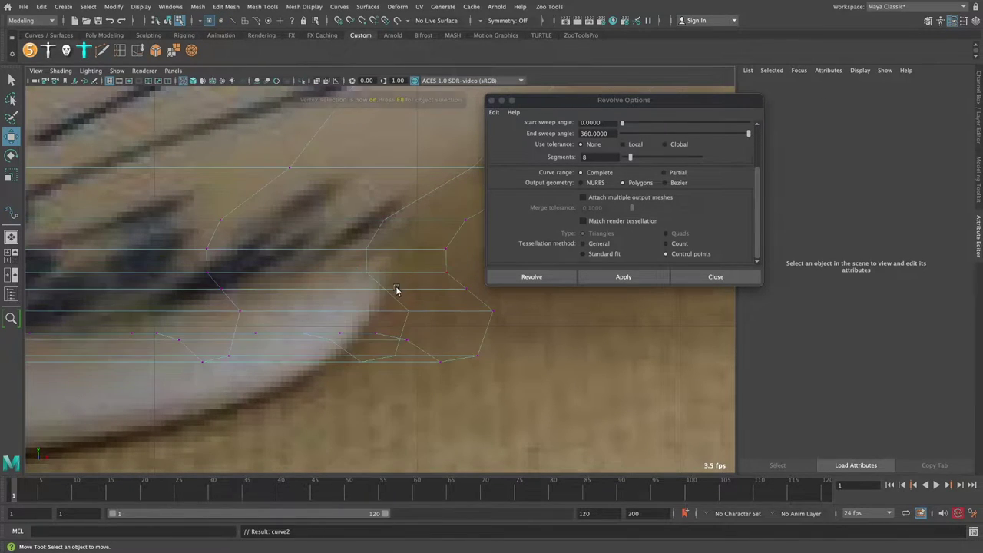
click(393, 292)
scroll(356, 354, down, 10)
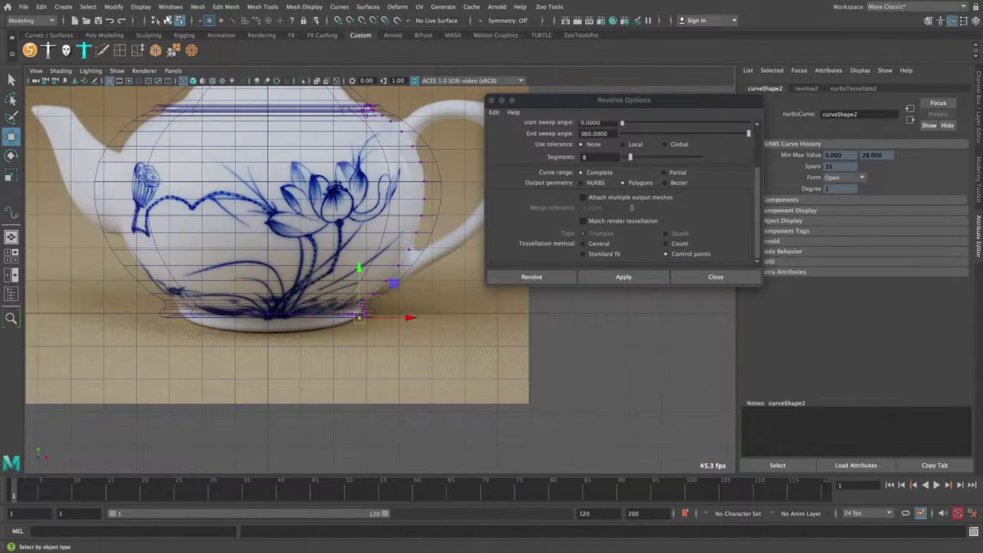
click(553, 369)
key(5)
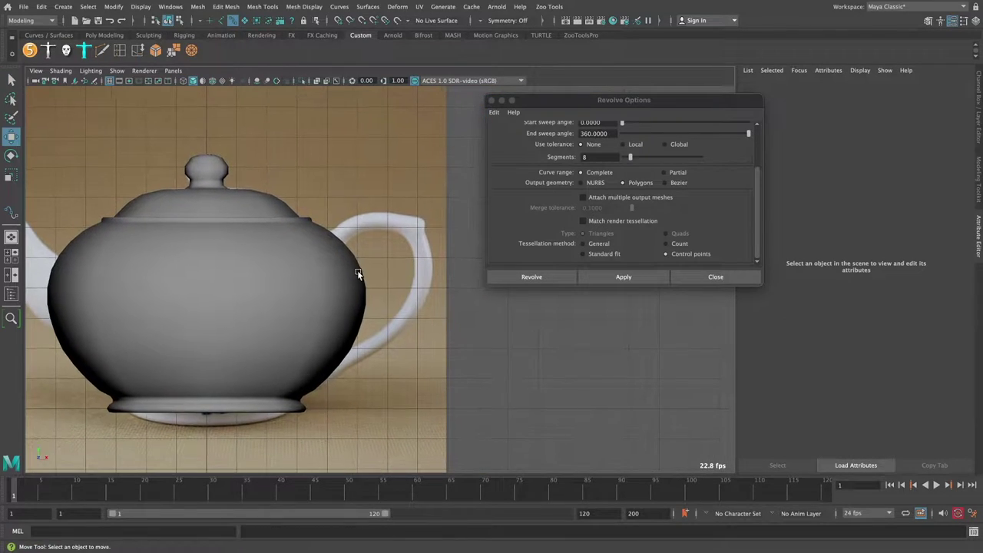
key(4)
click(355, 259)
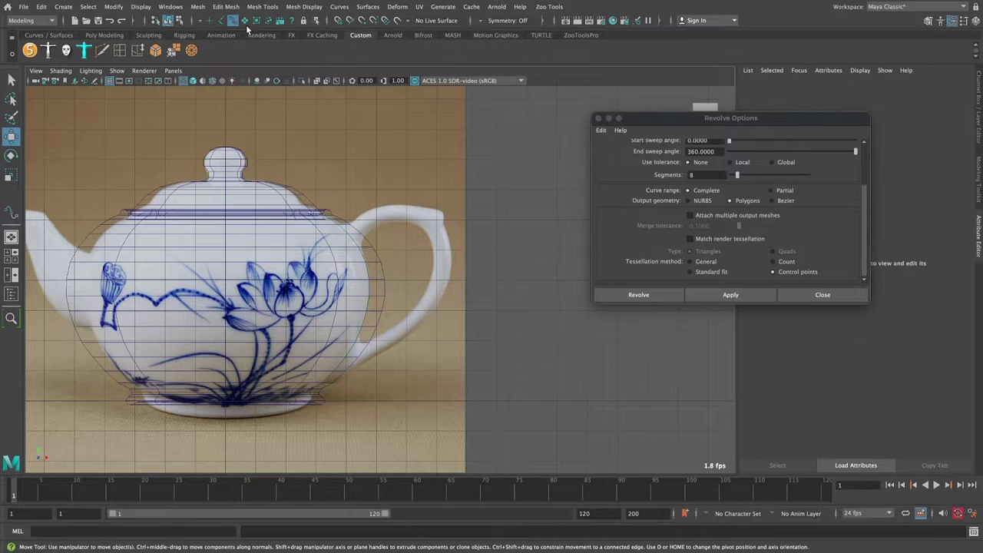
Pull the lid profile's rim control points out to follow the reference photo
scroll(384, 287, up, 3)
scroll(423, 287, up, 3)
key(5)
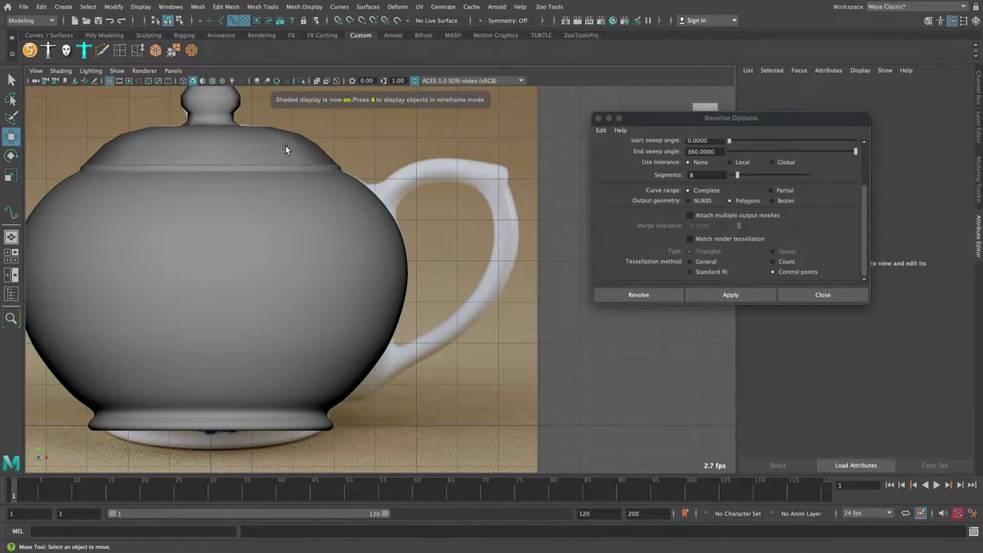
key(6)
scroll(438, 254, up, 3)
scroll(423, 246, up, 2)
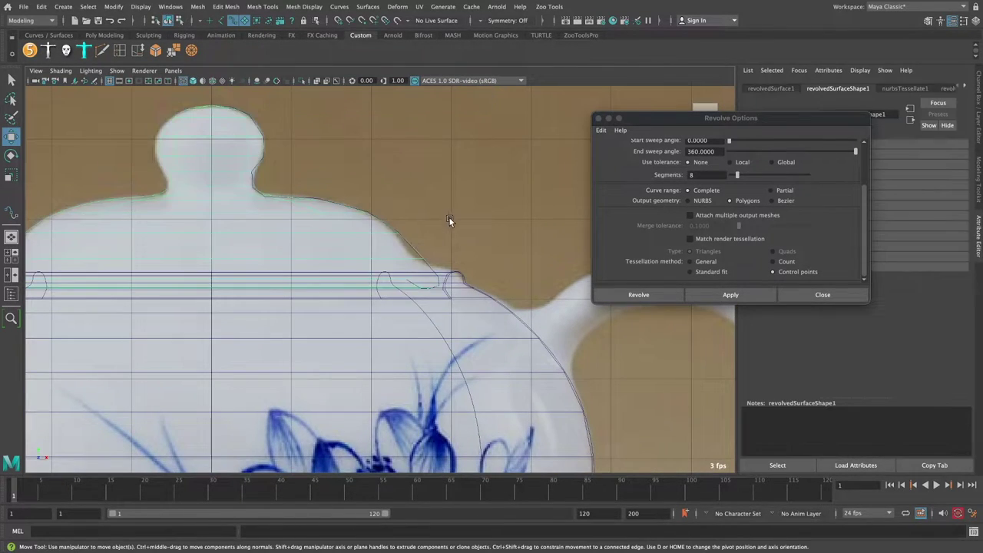
click(424, 253)
scroll(450, 267, up, 2)
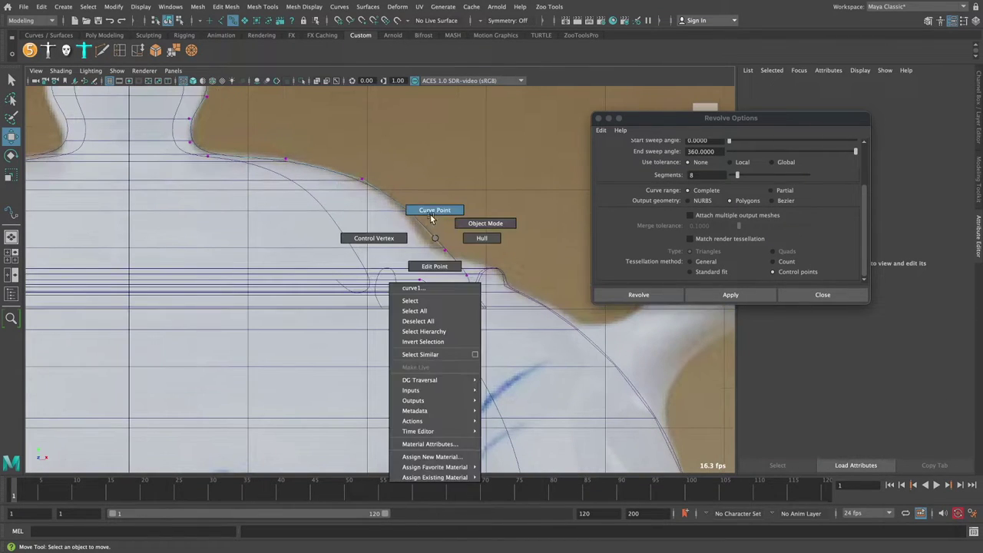
right_drag(427, 231, 432, 209)
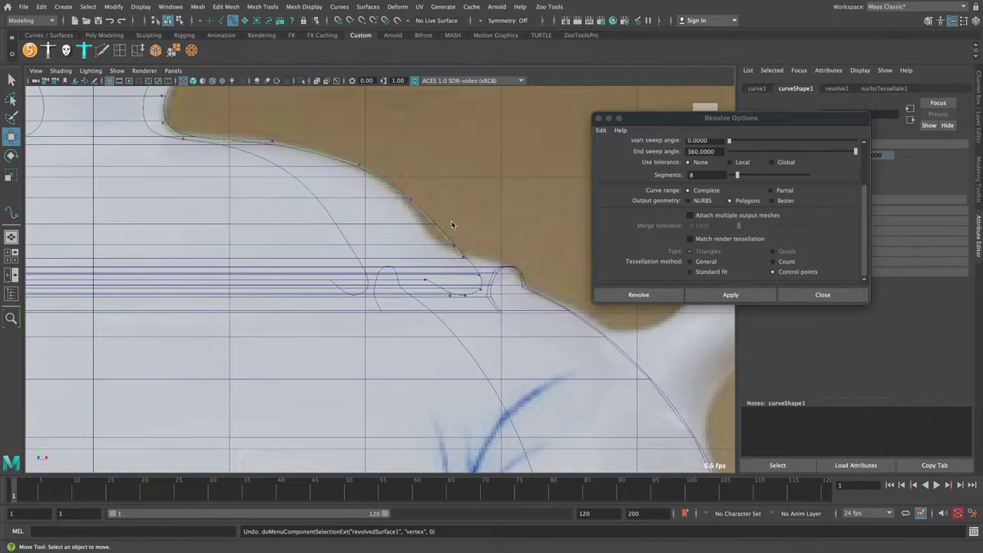
scroll(445, 253, up, 2)
click(388, 219)
click(436, 261)
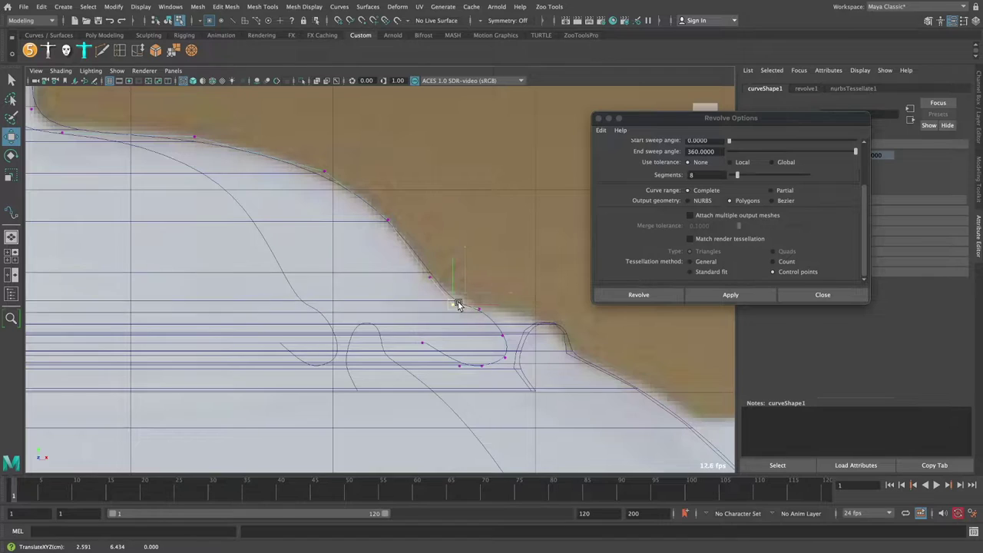
scroll(456, 302, up, 1)
click(474, 278)
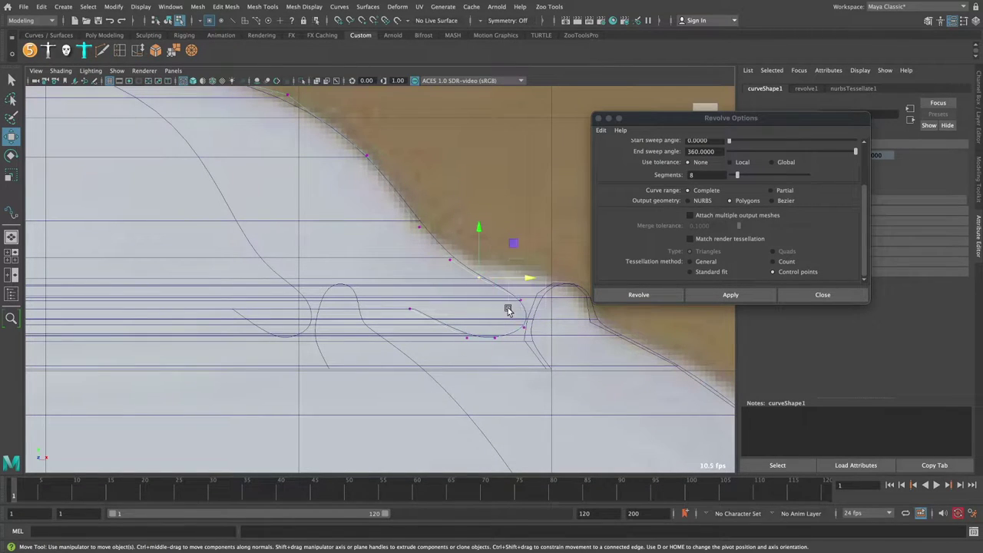
drag(477, 279, 525, 324)
click(509, 341)
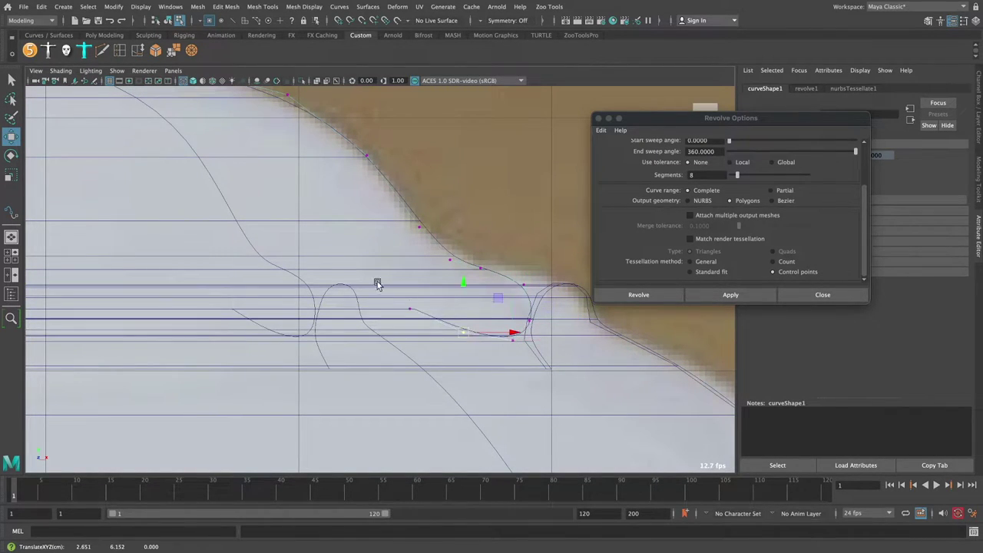
Raise the body profile's rim point so the opening meets the lid
scroll(477, 301, down, 5)
scroll(461, 284, up, 3)
scroll(463, 261, up, 2)
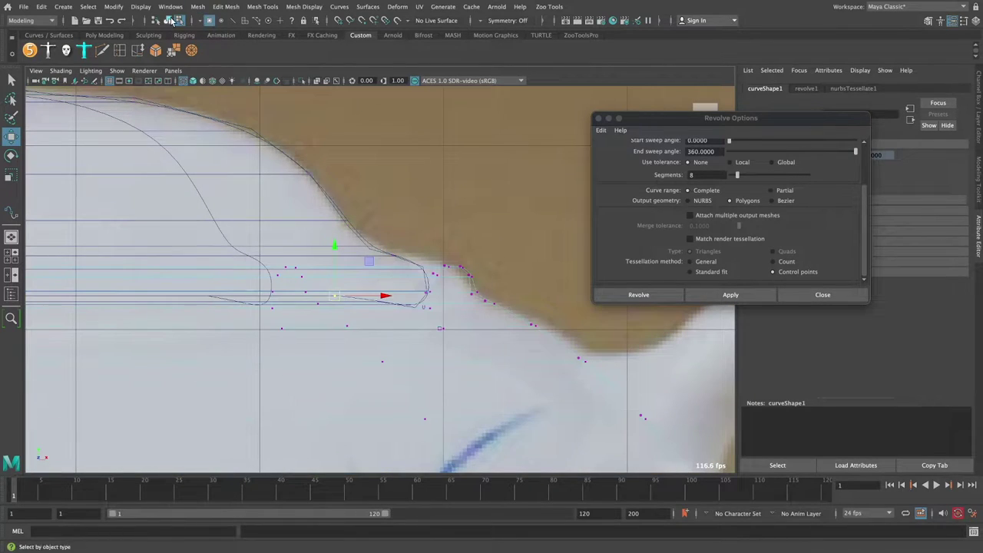
drag(581, 402, 490, 206)
key(F8)
scroll(387, 261, up, 2)
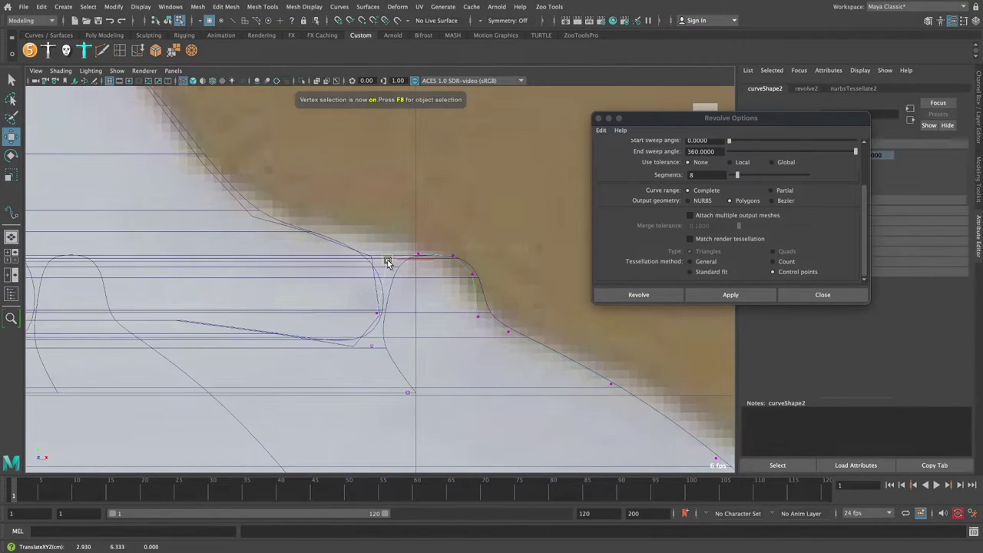
drag(481, 290, 469, 259)
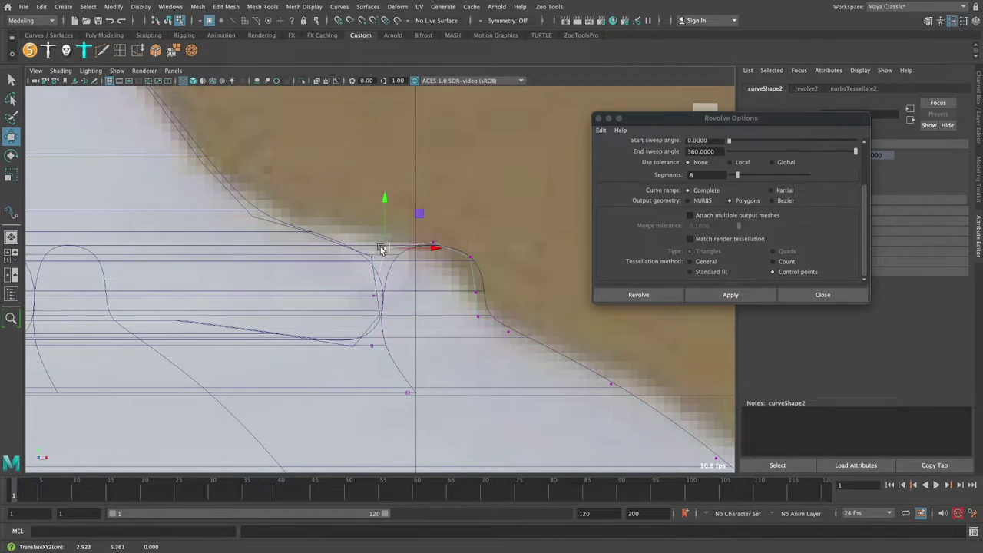
key(a)
key(F8)
key(space)
Zoom the side view onto the lid rim and select a CV on the lid curve1
key(space)
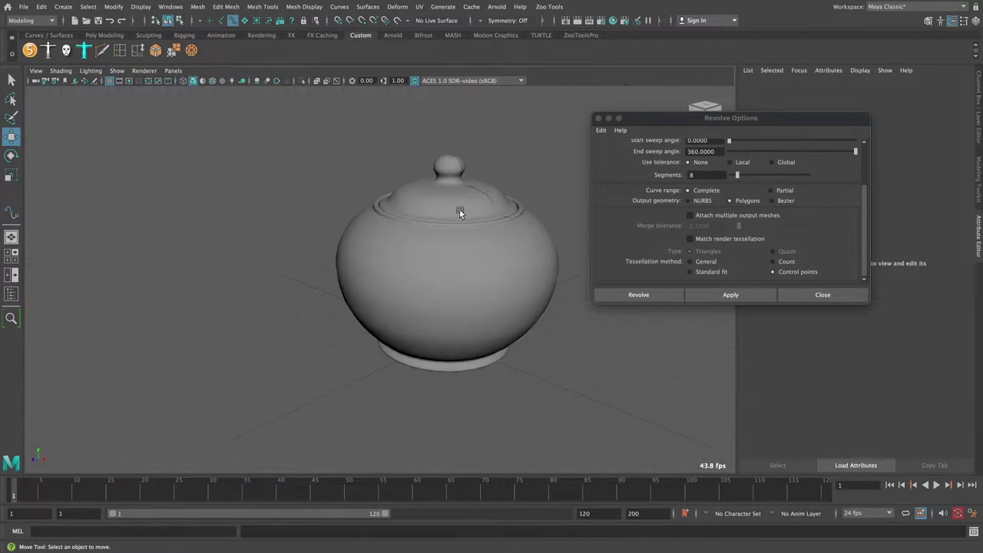
mouse_move(459, 213)
alt+mouse_down()
mouse_move(379, 269)
mouse_move(392, 266)
mouse_move(212, 228)
alt+mouse_up()
key(space)
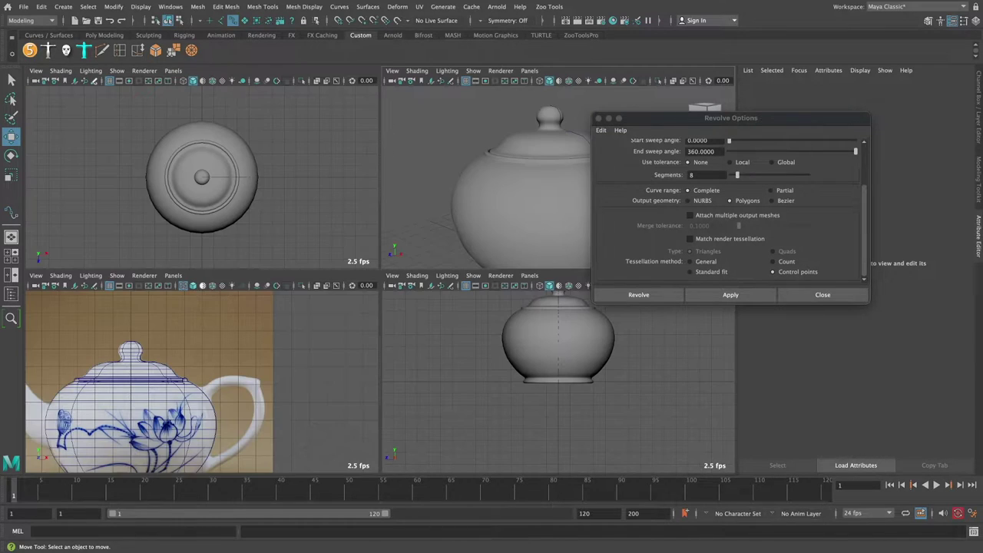
key(space)
scroll(323, 309, up, 3)
scroll(389, 263, up, 3)
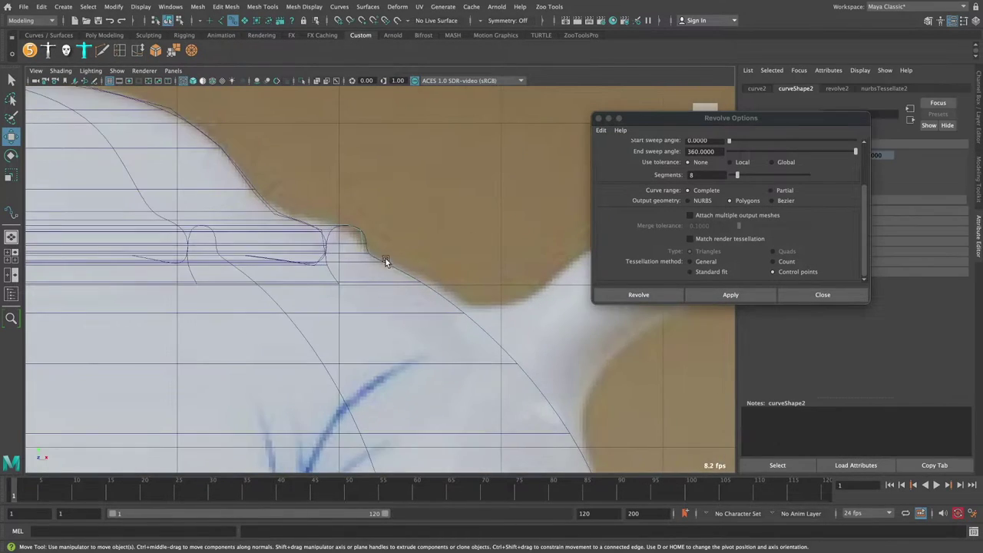
scroll(420, 280, up, 2)
scroll(368, 253, up, 2)
right_click(384, 254)
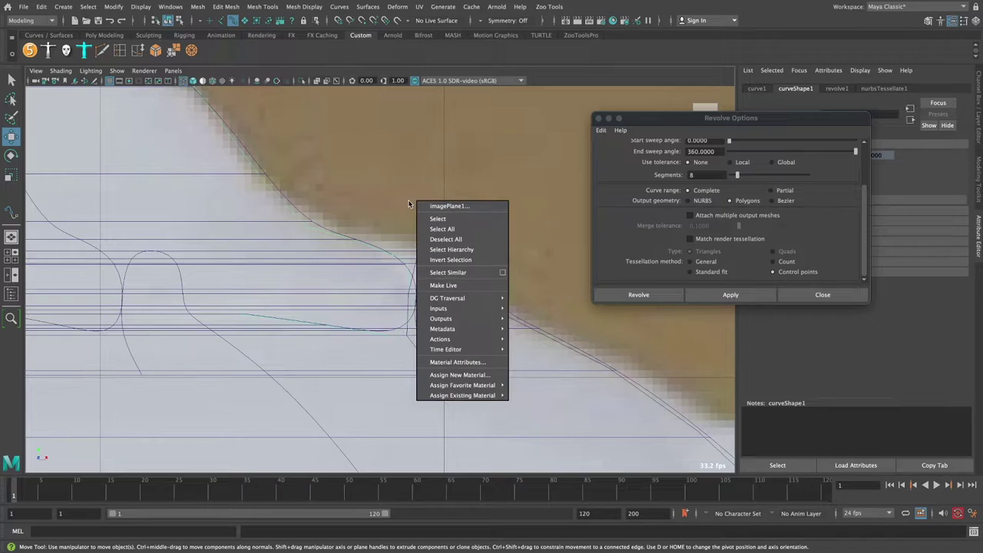
click(381, 258)
key(F8)
click(399, 239)
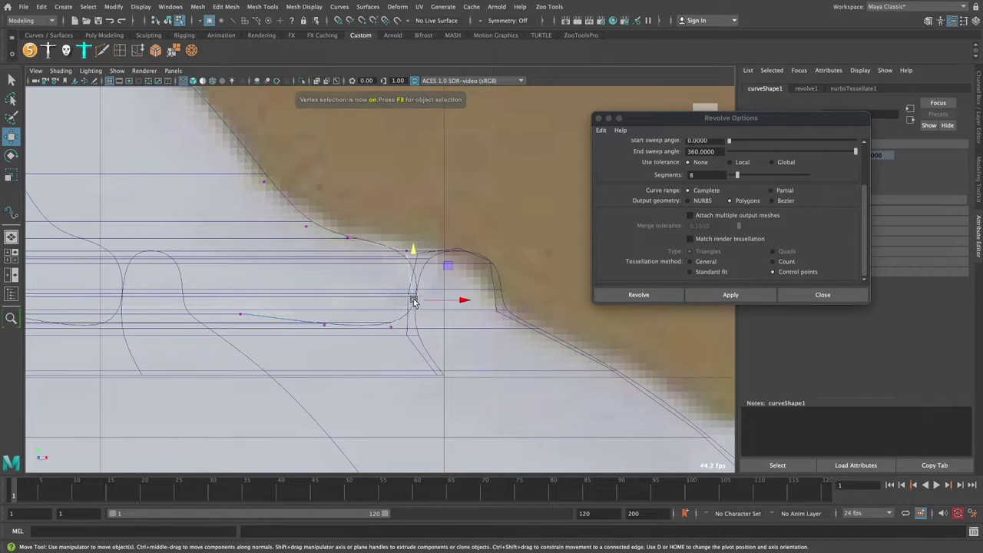
Raise the lid rim CV slightly and check the fit in perspective
drag(413, 301, 417, 263)
key(a)
key(space)
key(space)
mouse_move(461, 231)
alt+mouse_down()
mouse_move(510, 224)
mouse_move(361, 269)
alt+mouse_up()
key(F8)
Set the pot body's revolve2 Sections to 24 in the Channel Box
click(380, 329)
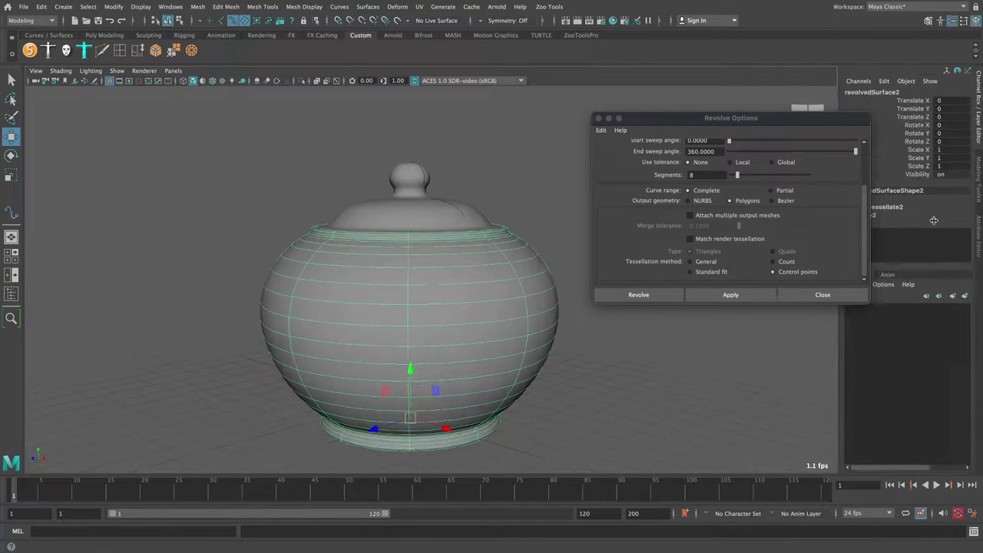
click(597, 118)
scroll(906, 177, down, 2)
click(911, 207)
middle_drag(461, 291, 513, 290)
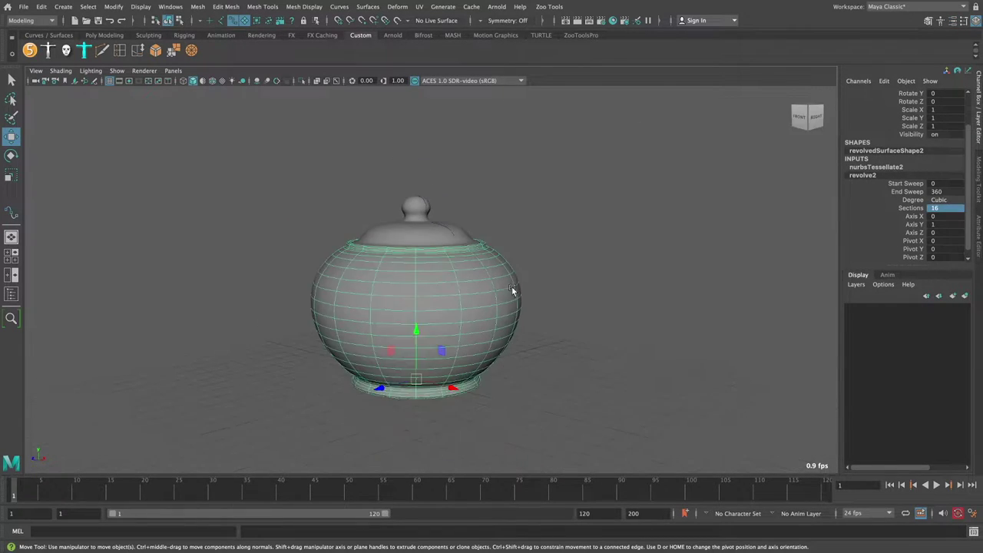
alt+drag(513, 290, 537, 268)
text(4)
key(Return)
Orbit to inspect the denser body and lid, then return to the front view
alt+drag(617, 351, 599, 331)
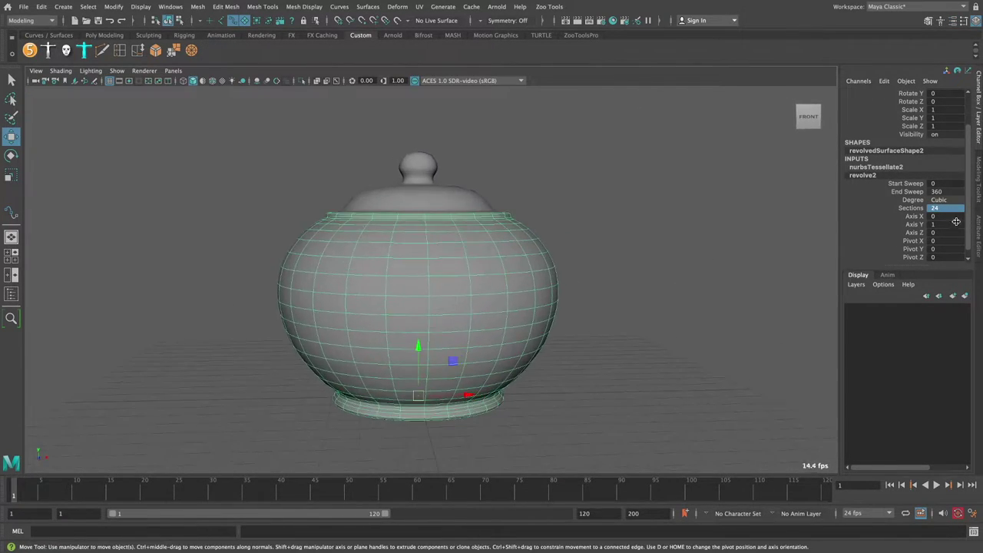
alt+drag(606, 254, 607, 264)
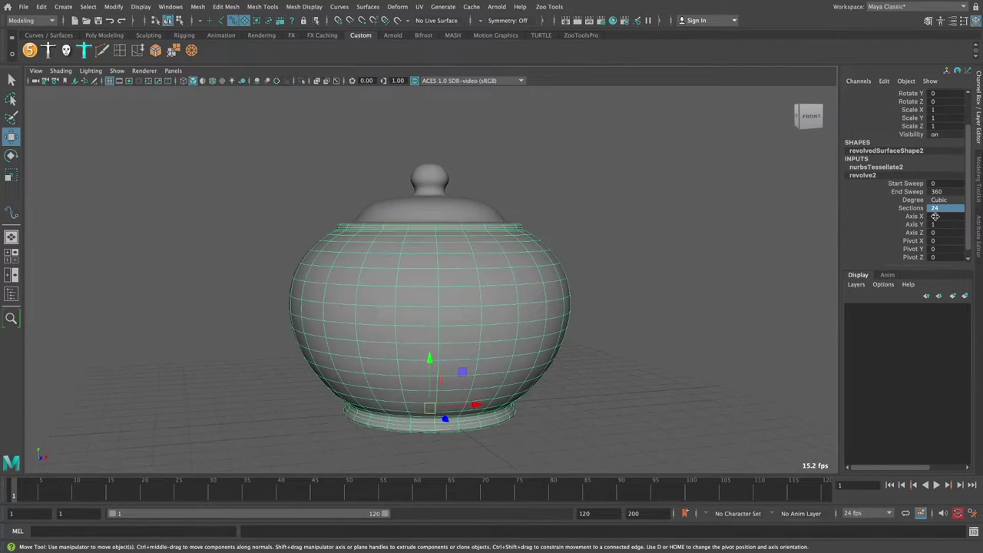
alt+drag(525, 296, 533, 266)
click(533, 266)
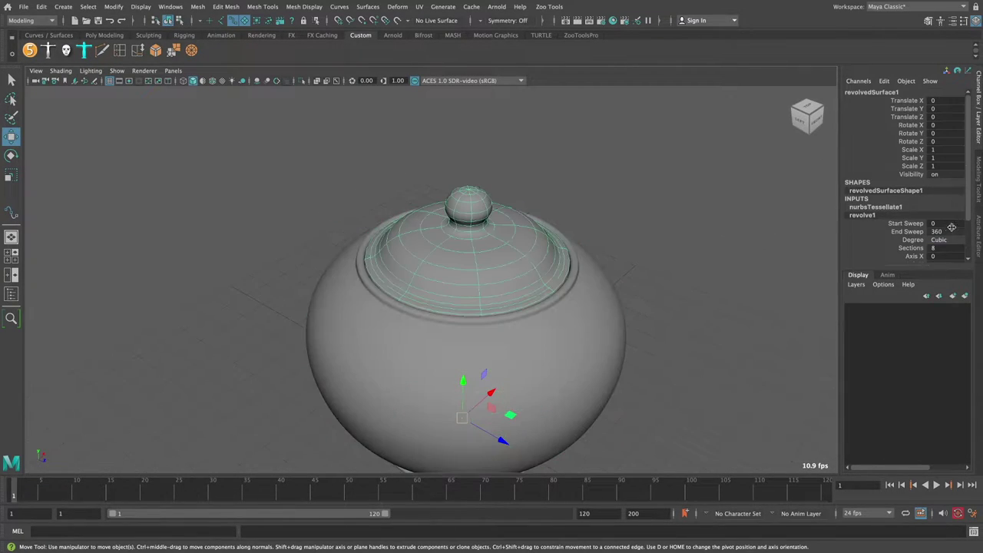
click(629, 275)
click(629, 275)
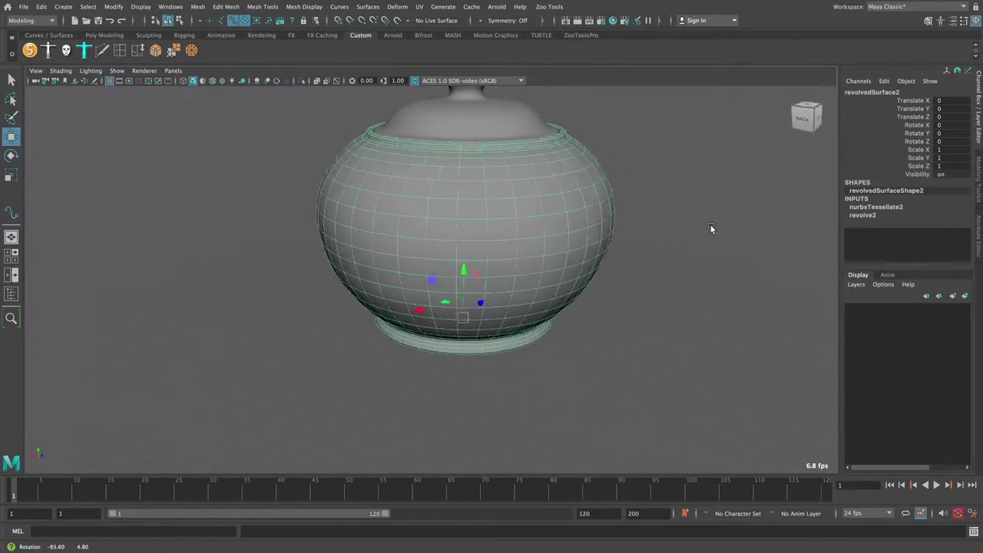
key(space)
key(space)
Draw a CV curve along the spout, starting at the spout tip
scroll(389, 278, up, 3)
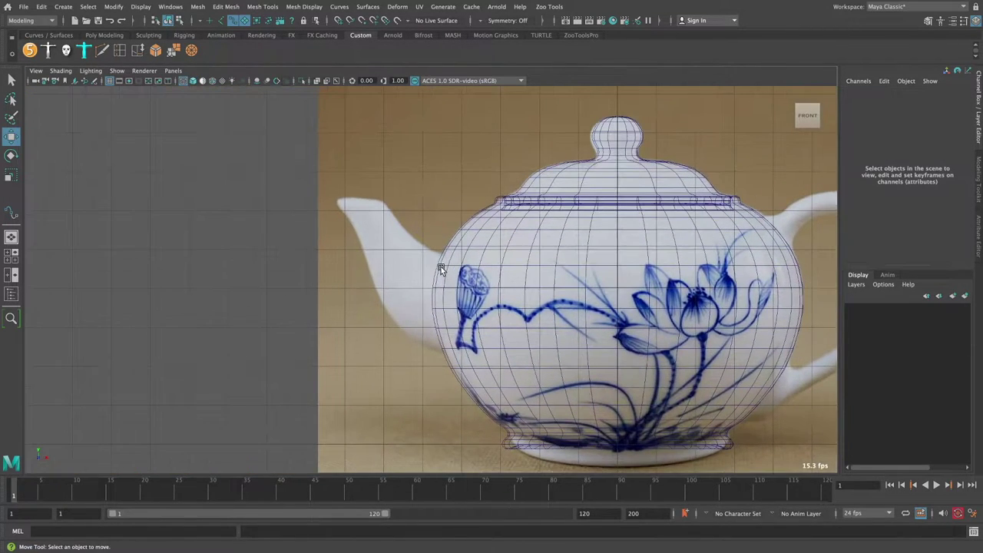
scroll(231, 230, up, 3)
click(63, 6)
click(222, 87)
click(366, 198)
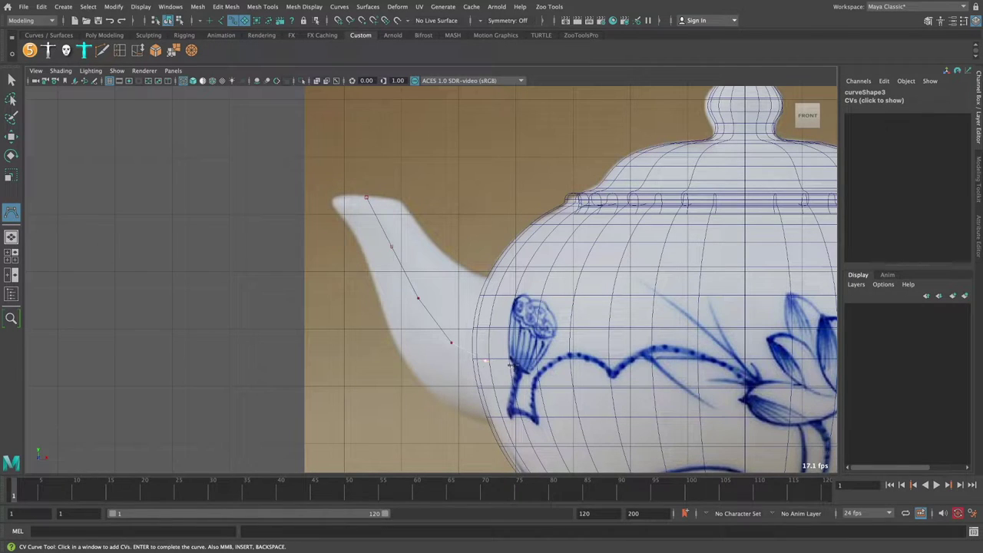
key(Return)
Move the spout curve's control points to match the spout's upper edge in the photo
scroll(461, 160, down, 2)
key(w)
right_drag(346, 215, 308, 192)
scroll(384, 192, up, 2)
drag(355, 160, 427, 197)
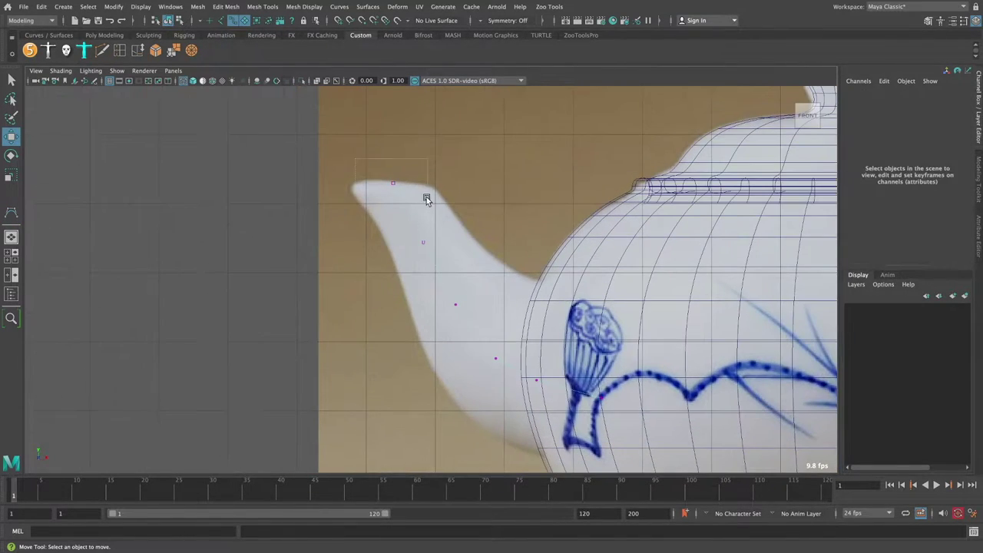
alt+middle_drag(444, 276, 405, 229)
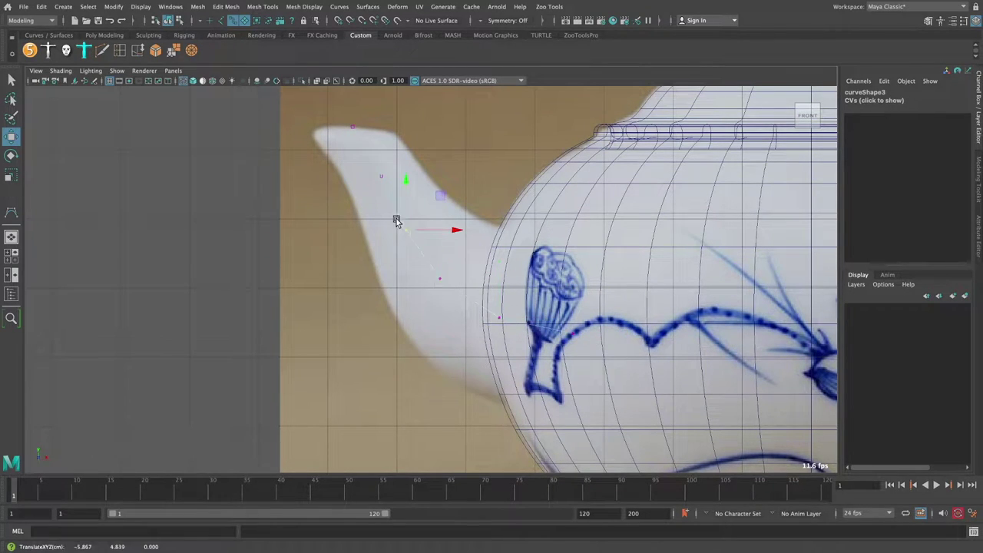
click(176, 22)
scroll(492, 277, down, 3)
scroll(654, 213, up, 3)
Draw a CV curve through the handle's centre, from the body around to the base
click(737, 231)
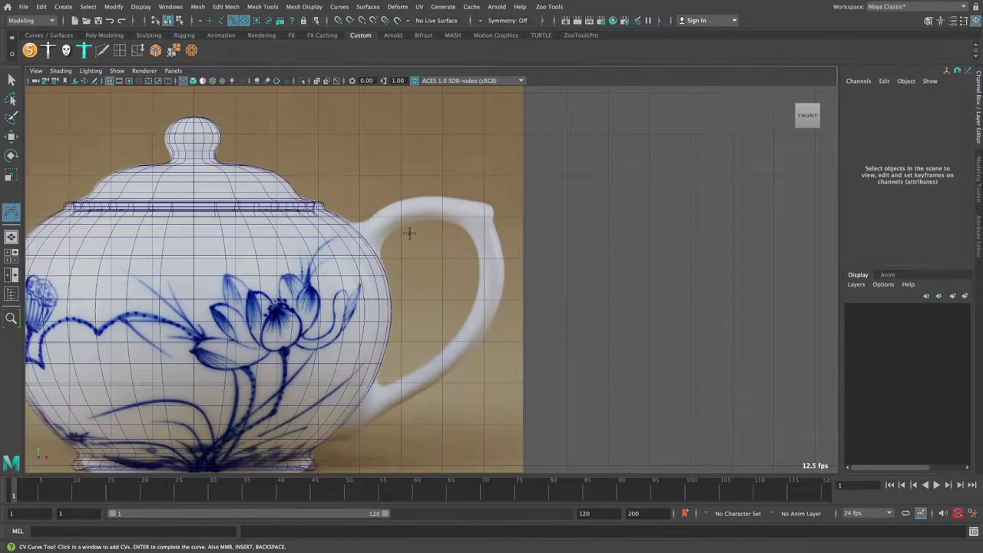
scroll(349, 263, up, 1)
click(349, 263)
click(580, 202)
alt+middle_drag(580, 202, 585, 156)
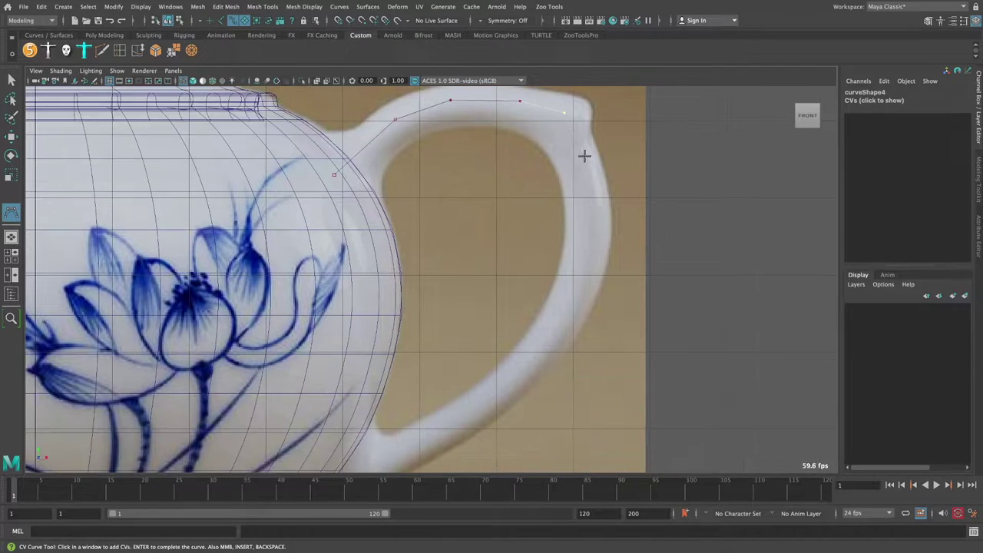
scroll(580, 193, down, 3)
click(605, 220)
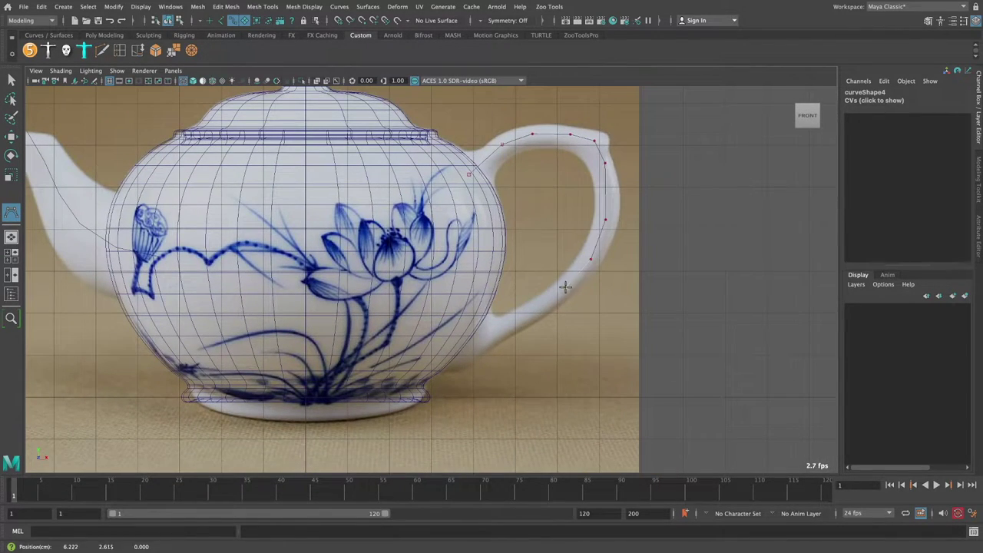
scroll(565, 287, up, 2)
click(598, 272)
alt+middle_drag(606, 265, 506, 290)
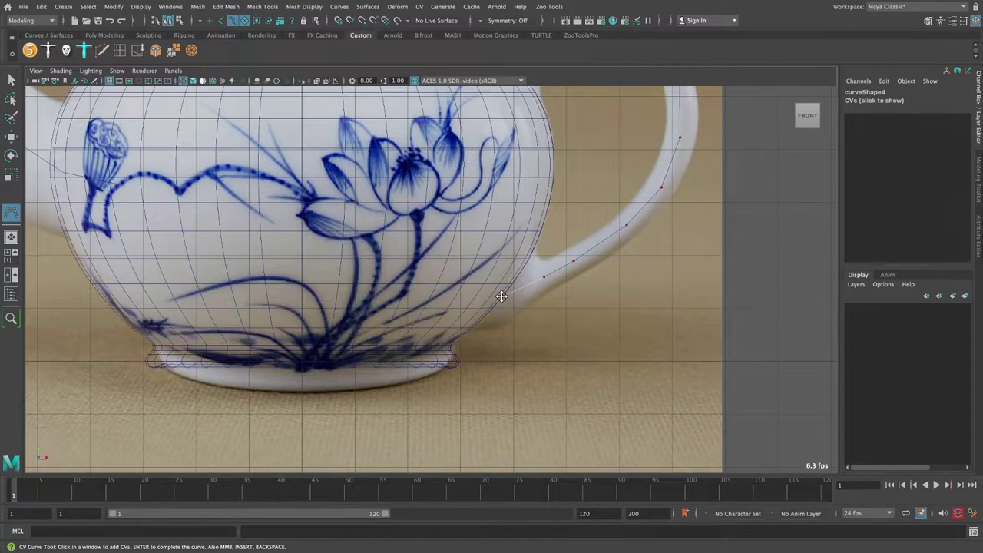
Finish the handle curve and insert an extra point on it
key(w)
scroll(612, 172, down, 2)
click(612, 172)
scroll(487, 176, up, 2)
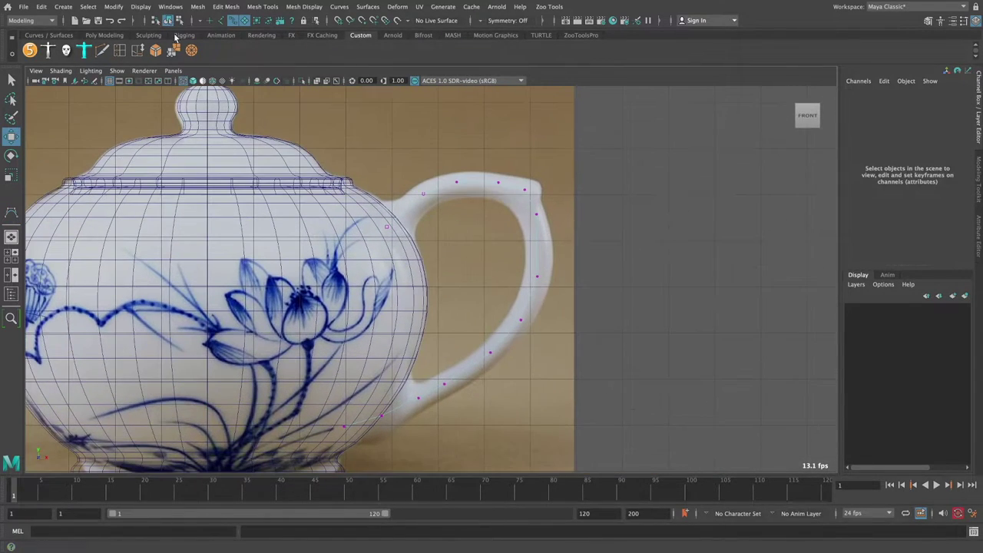
mouse_move(617, 162)
right_down()
mouse_move(619, 189)
mouse_move(407, 199)
right_up()
click(539, 240)
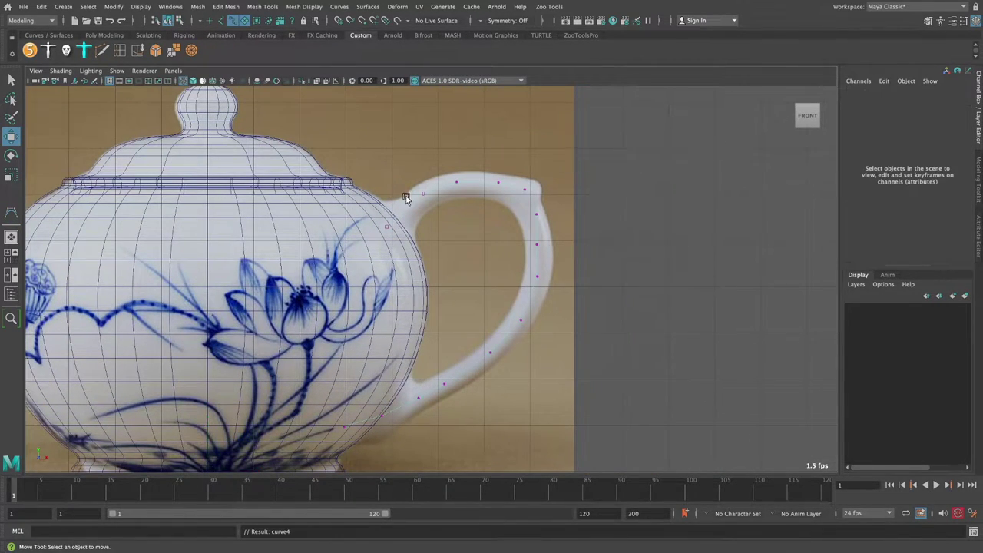
Move handle curve points to fit the handle's top corner
scroll(406, 198, up, 3)
click(522, 196)
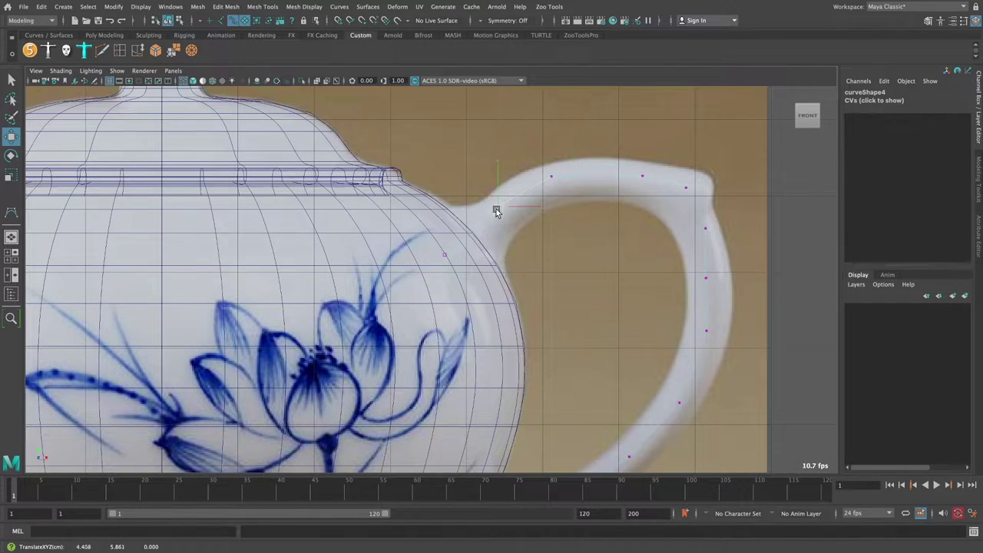
scroll(496, 211, down, 3)
scroll(522, 178, up, 3)
click(521, 178)
alt+middle_drag(442, 185, 491, 144)
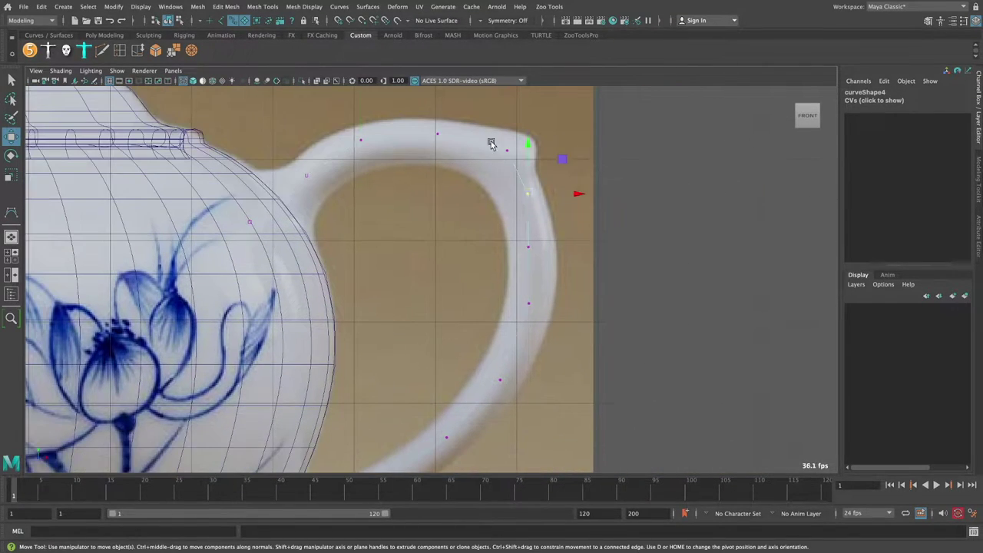
alt+middle_drag(529, 193, 527, 176)
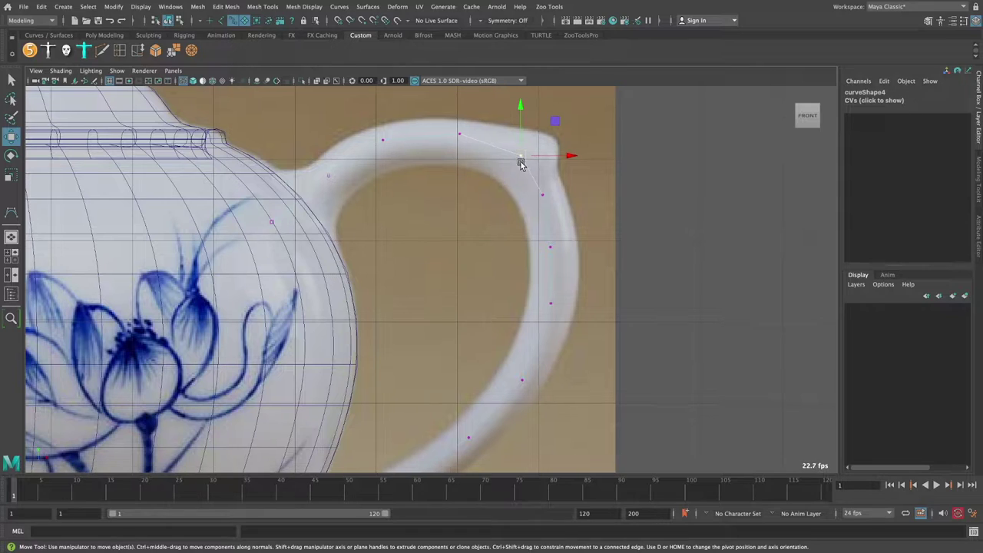
Move the handle's outer-side point onto the handle's centre line
scroll(556, 226, down, 2)
click(540, 219)
scroll(541, 185, up, 2)
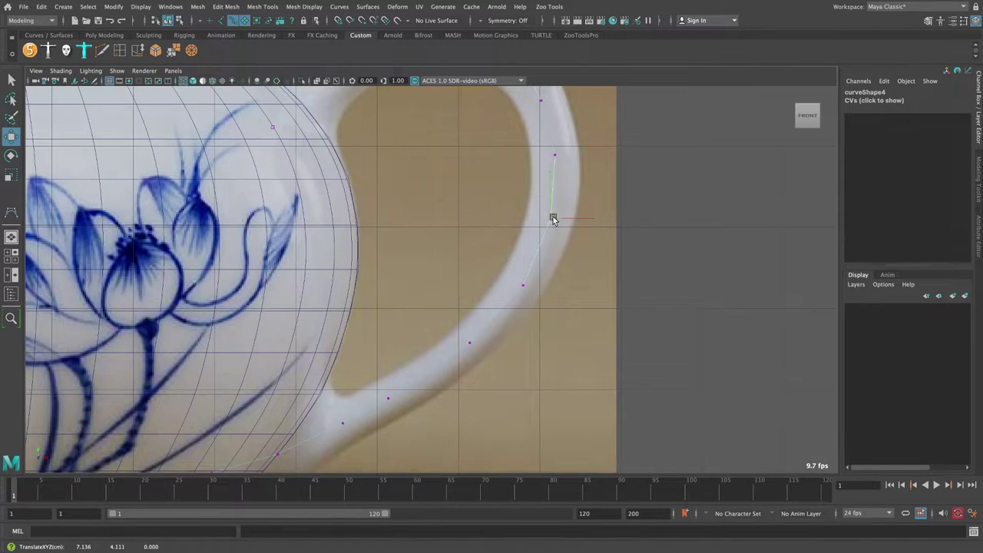
click(523, 285)
alt+middle_drag(511, 248, 595, 195)
scroll(560, 251, down, 3)
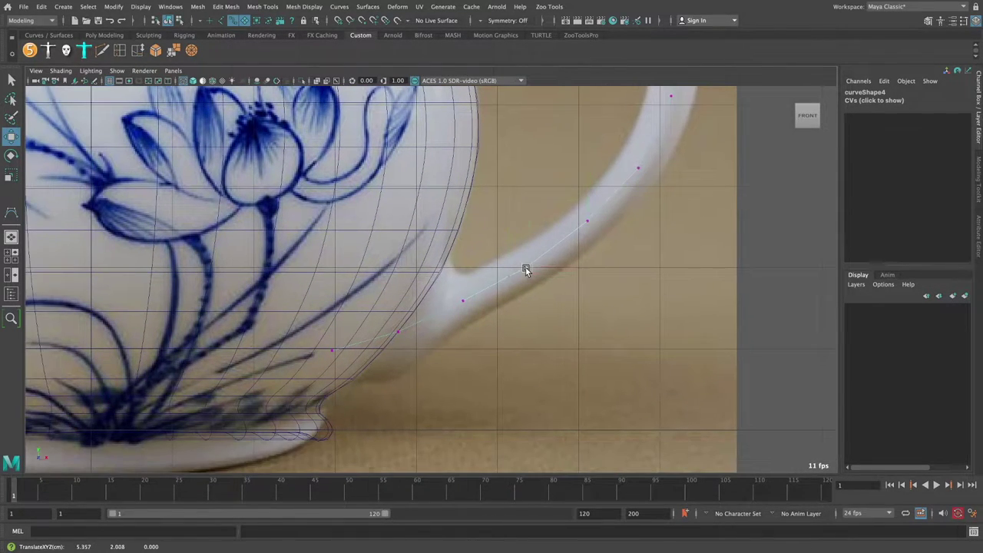
scroll(555, 262, up, 2)
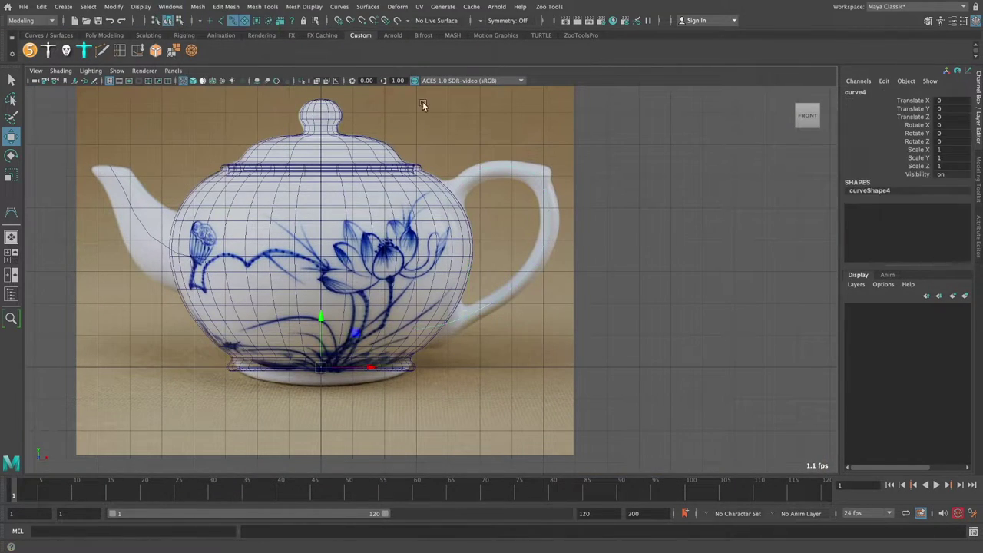
Add a NURBS circle at the origin and show its CVs in the top wireframe view
click(63, 6)
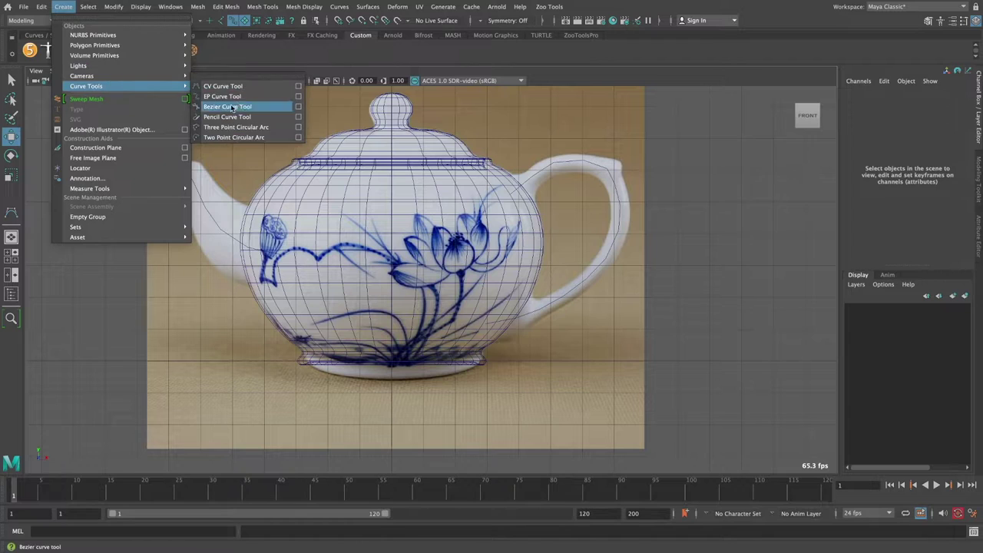
click(223, 100)
key(space)
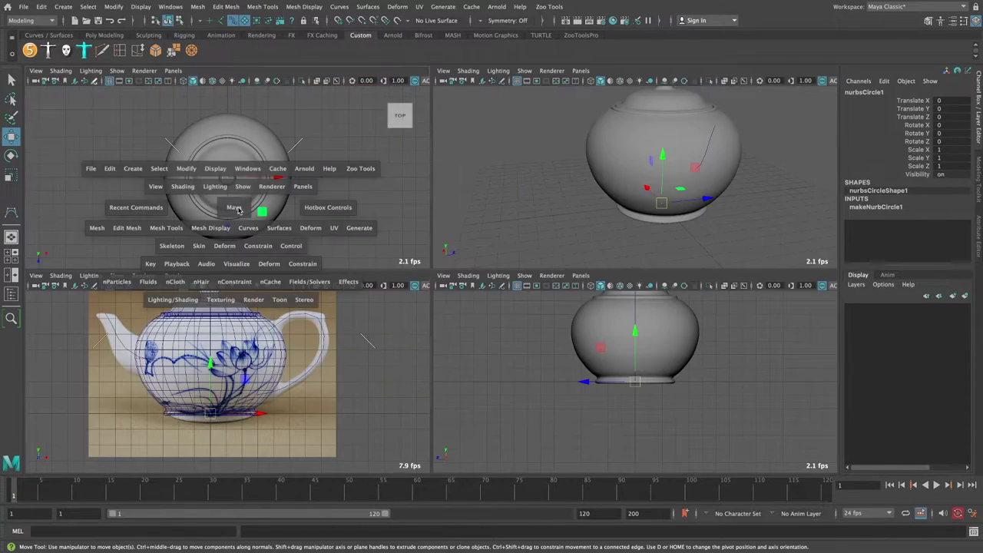
drag(259, 213, 259, 139)
key(4)
scroll(323, 178, up, 2)
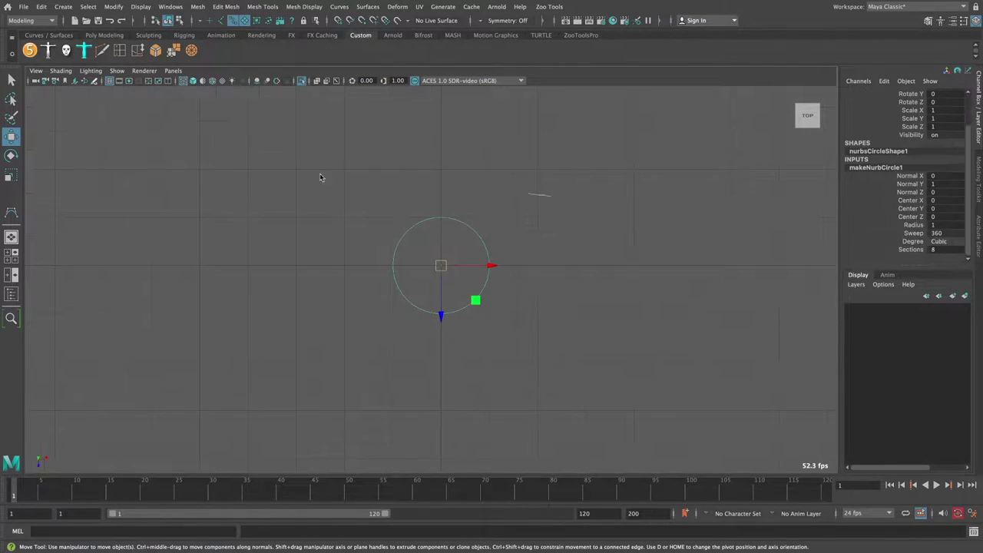
key(F8)
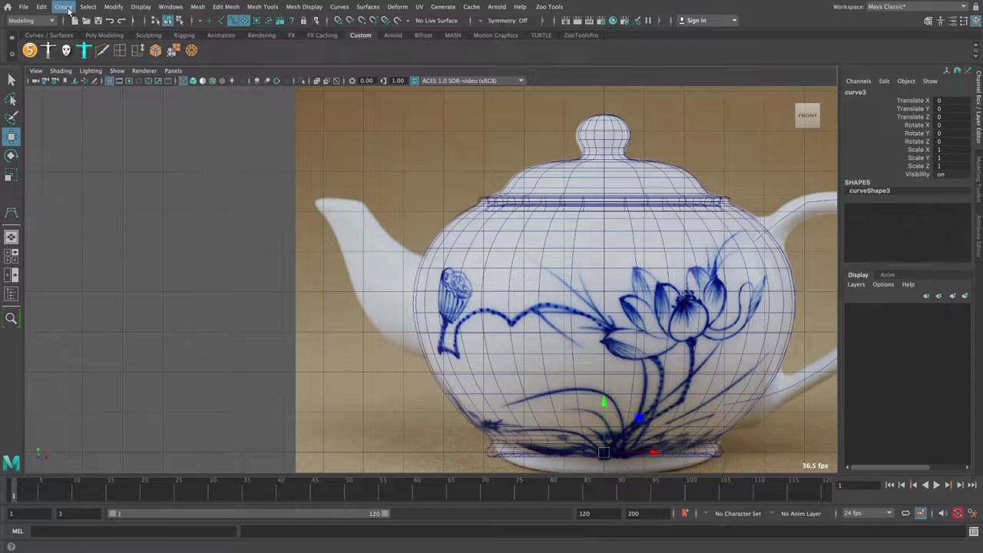
Sweep a mesh along the spout curve with Scale Profile 0.494 and Taper 3.179
click(62, 6)
click(115, 97)
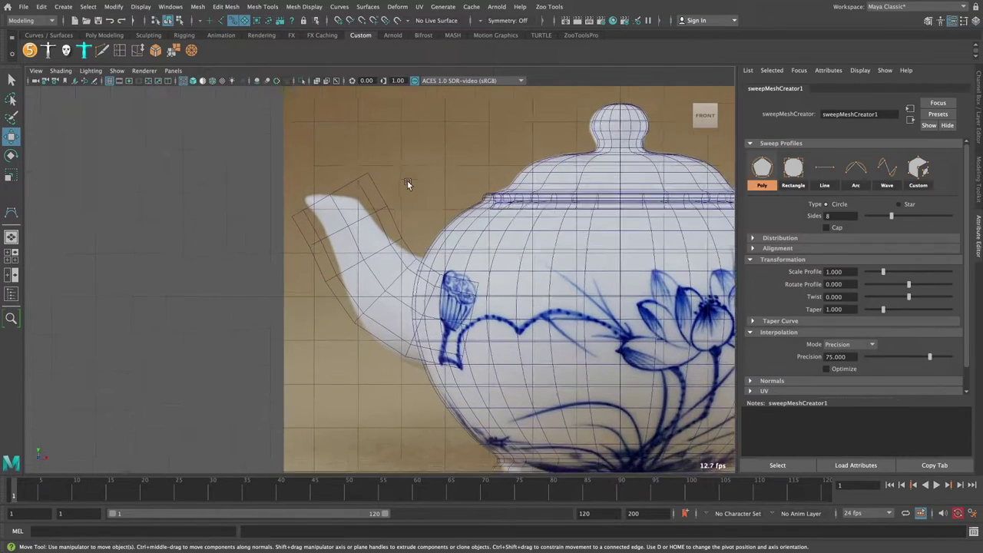
click(835, 242)
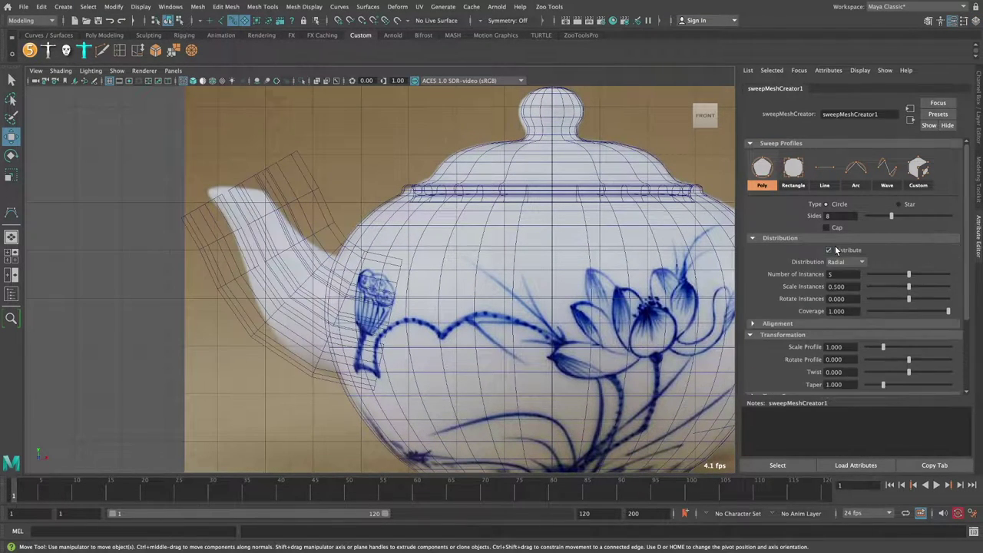
scroll(881, 295, down, 1)
drag(884, 295, 881, 299)
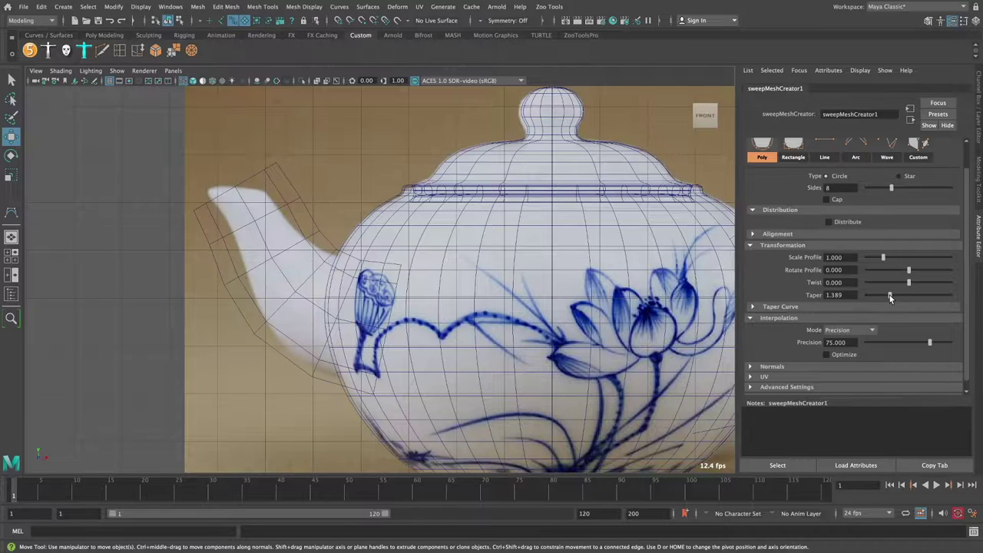
drag(883, 257, 876, 260)
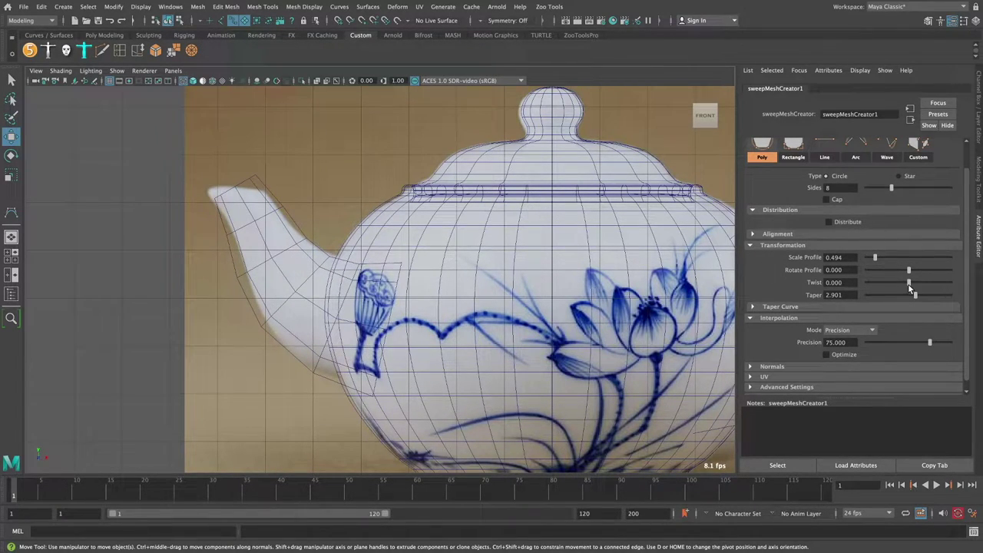
scroll(903, 278, down, 1)
Add three points to the sweep's Taper Curve graph and raise the last one
click(771, 298)
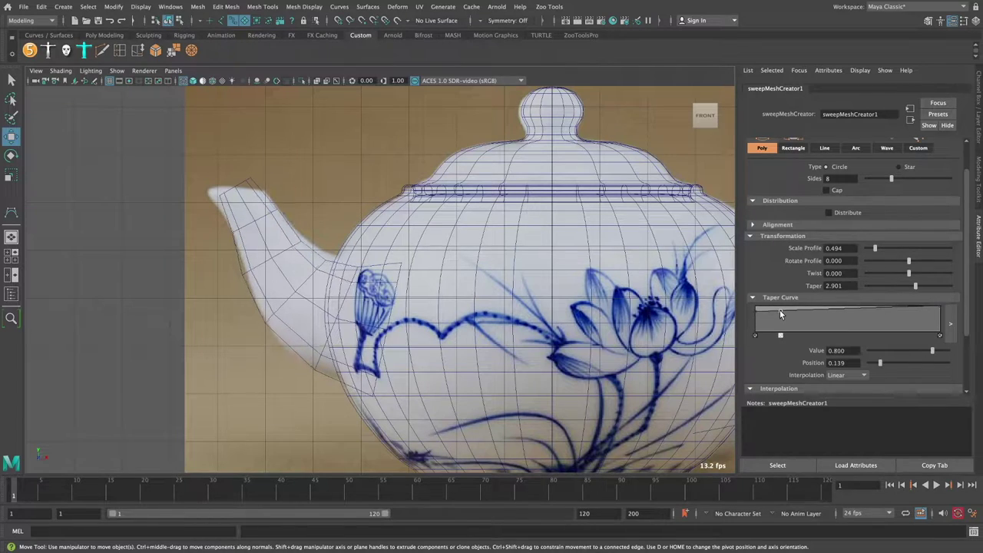
click(780, 310)
click(811, 309)
click(857, 308)
drag(859, 310, 861, 299)
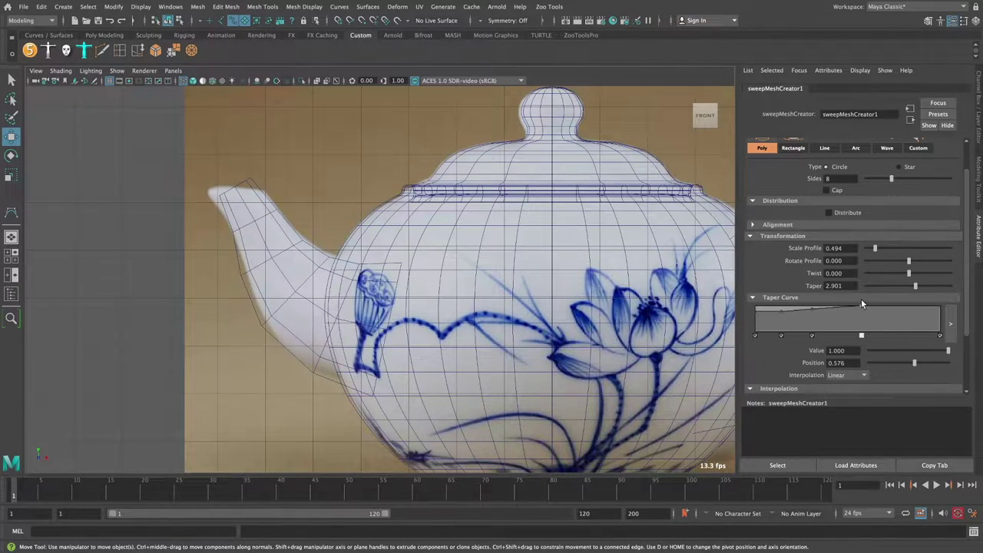
scroll(943, 295, down, 2)
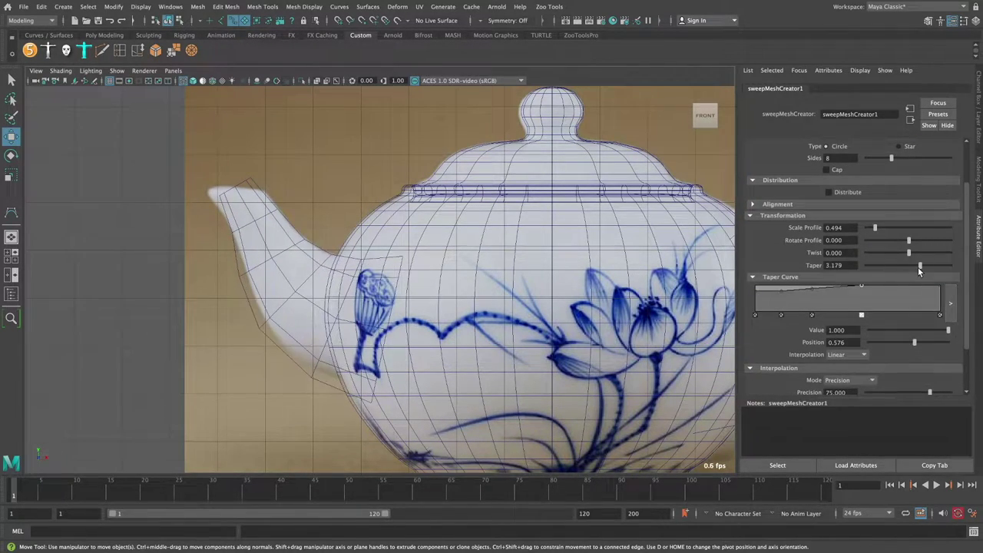
With only curves selectable, move the spout curve's tip point onto the spout opening
click(265, 229)
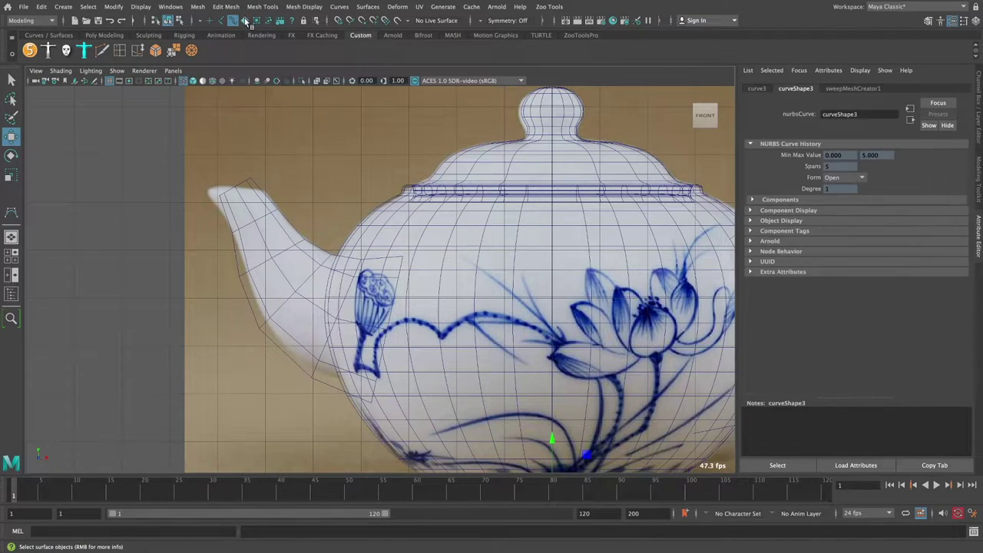
click(234, 20)
click(305, 289)
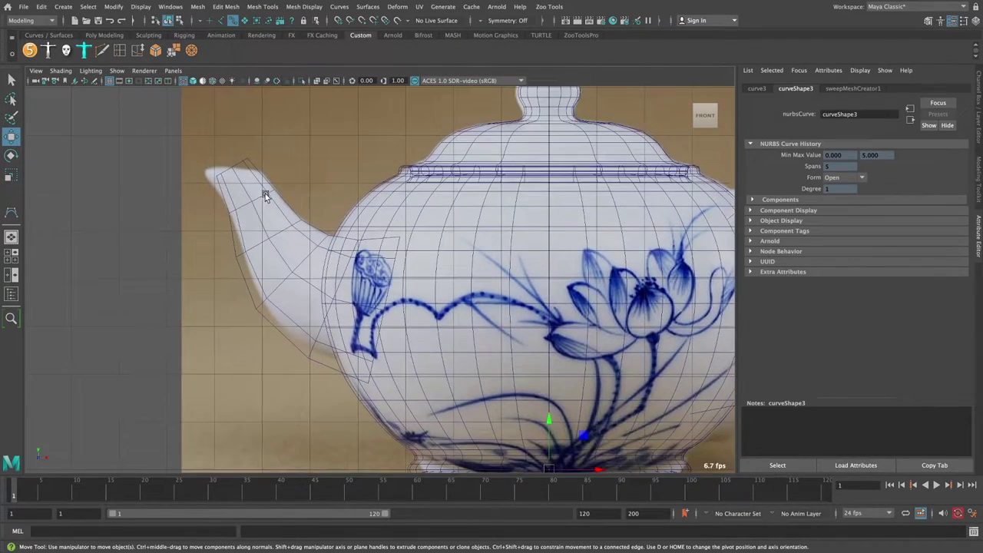
key(4)
click(300, 272)
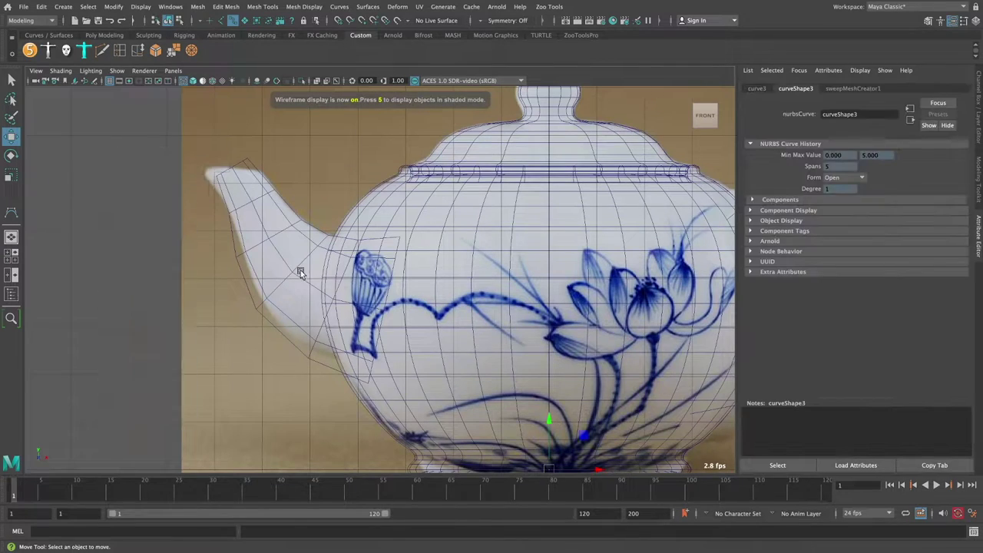
scroll(399, 326, up, 2)
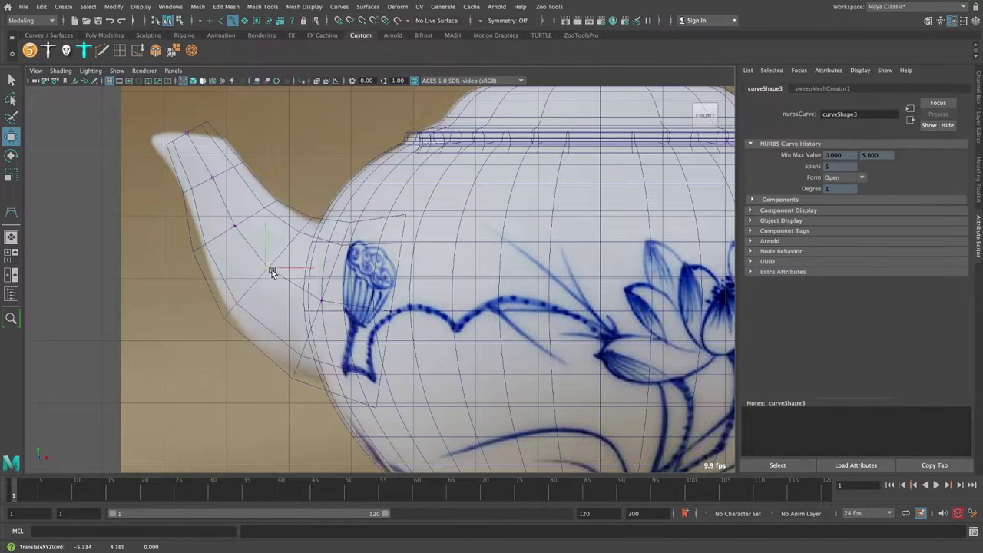
scroll(182, 145, up, 1)
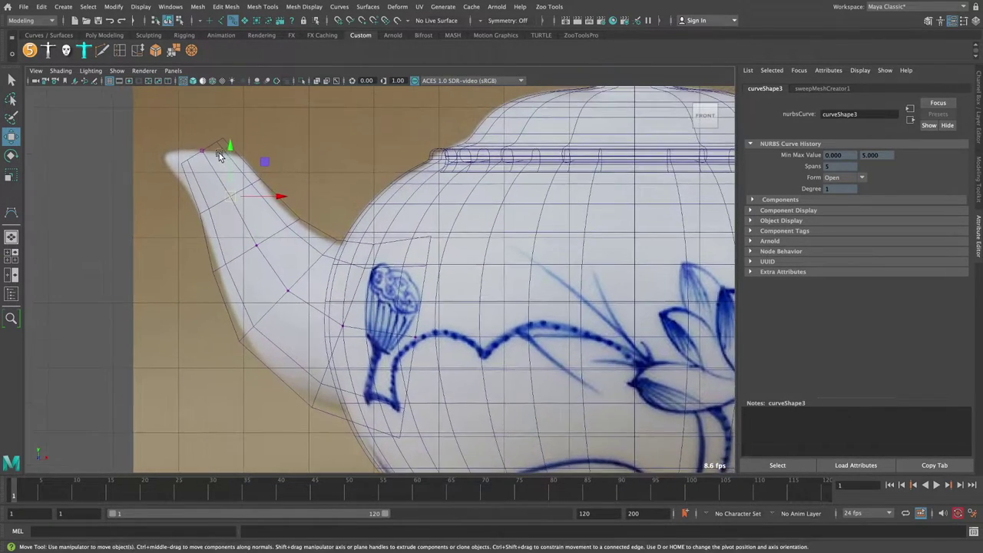
drag(204, 156, 191, 143)
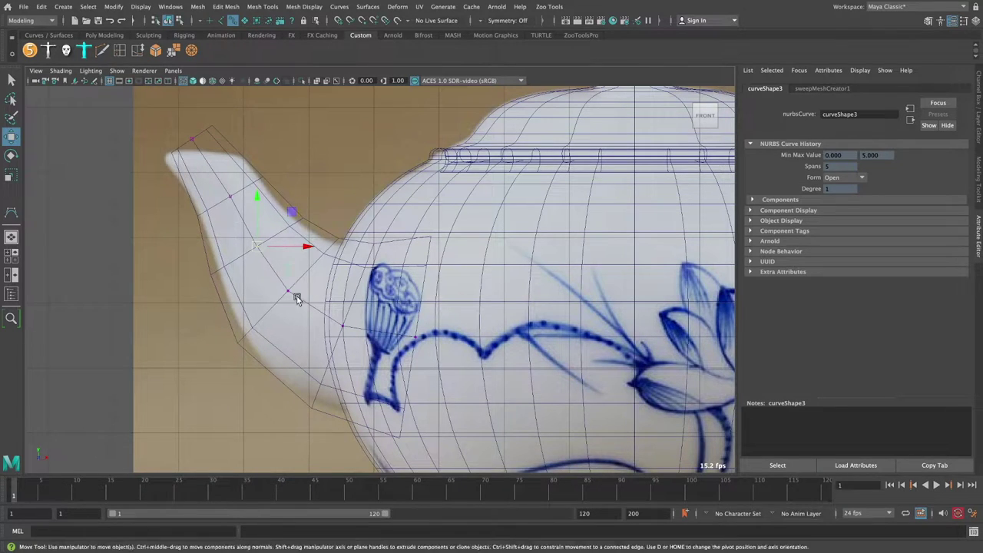
click(259, 172)
click(255, 183)
Add a taper curve point near the spout's start, set to position 0.083, value 0.880
click(858, 88)
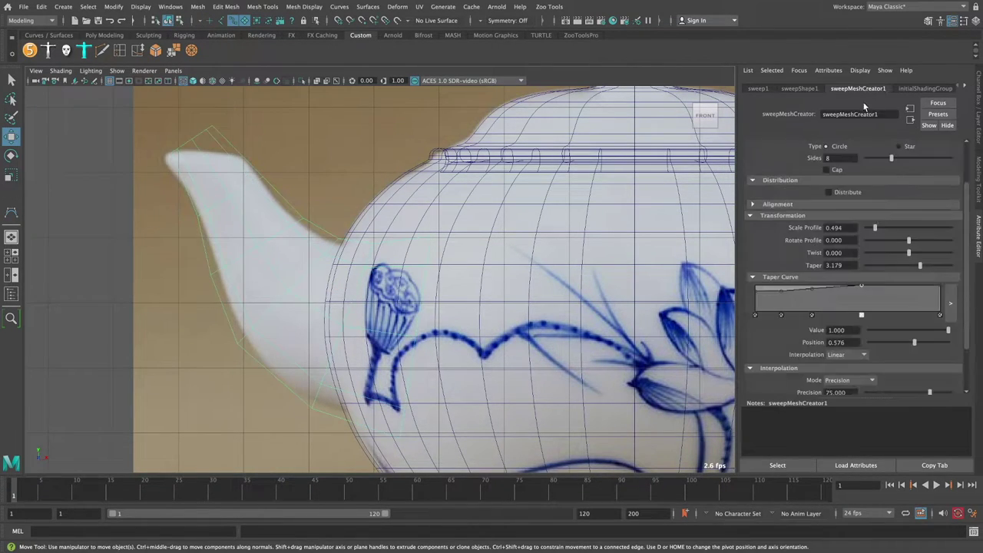
scroll(966, 266, down, 1)
scroll(966, 266, down, 1)
drag(862, 265, 770, 272)
click(781, 268)
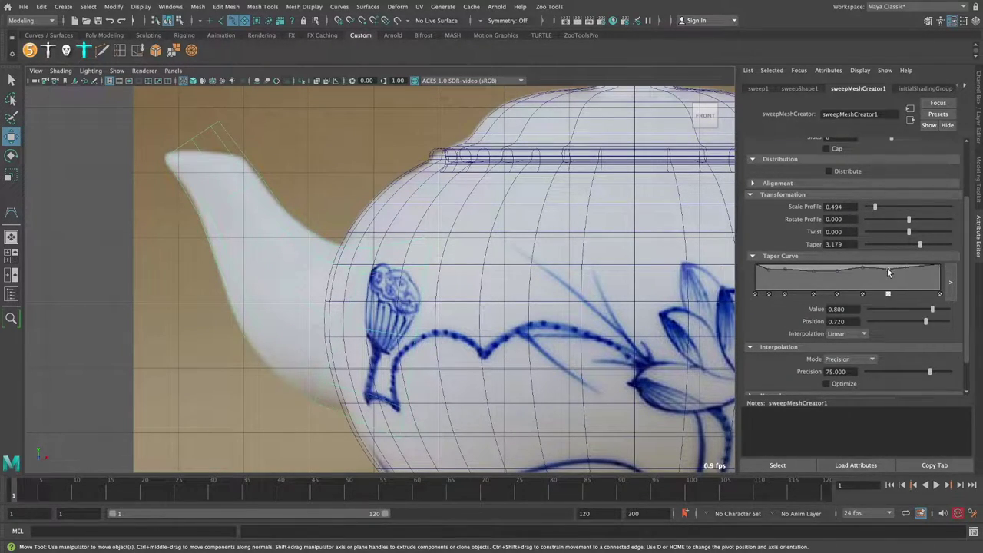
drag(864, 266, 865, 262)
click(786, 271)
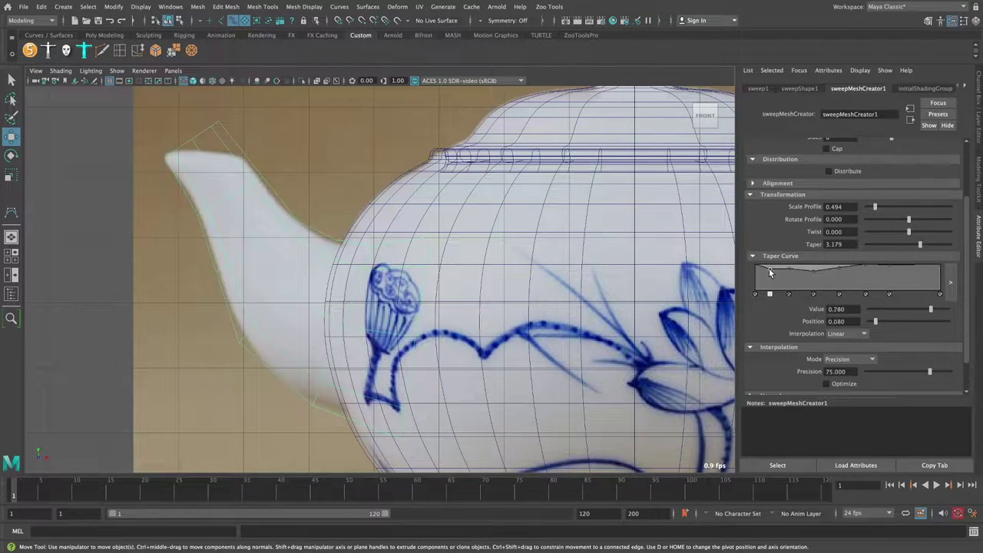
drag(783, 272, 771, 268)
scroll(541, 268, down, 3)
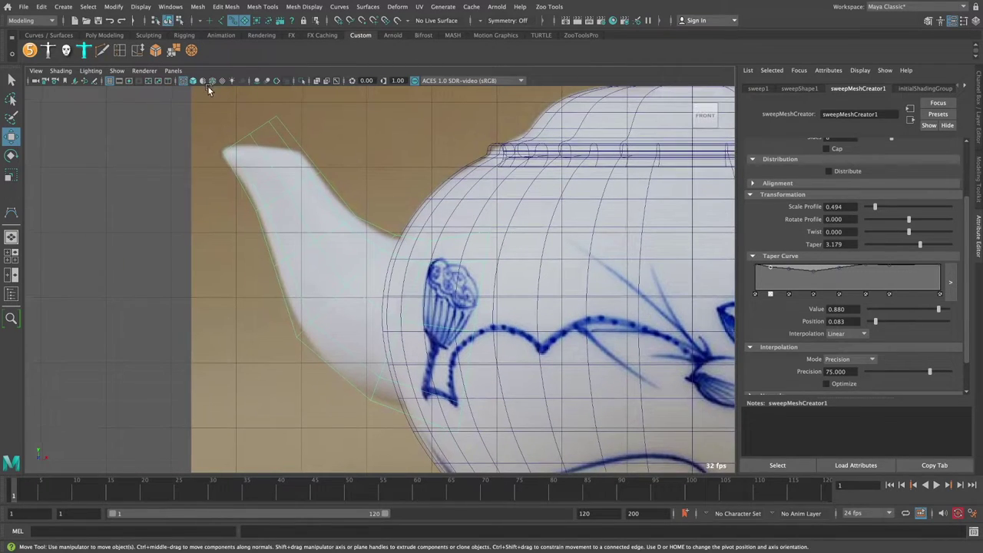
Select the handle's guide curve, curveShape4, in object mode
key(F8)
click(169, 20)
scroll(461, 269, down, 5)
scroll(518, 202, up, 2)
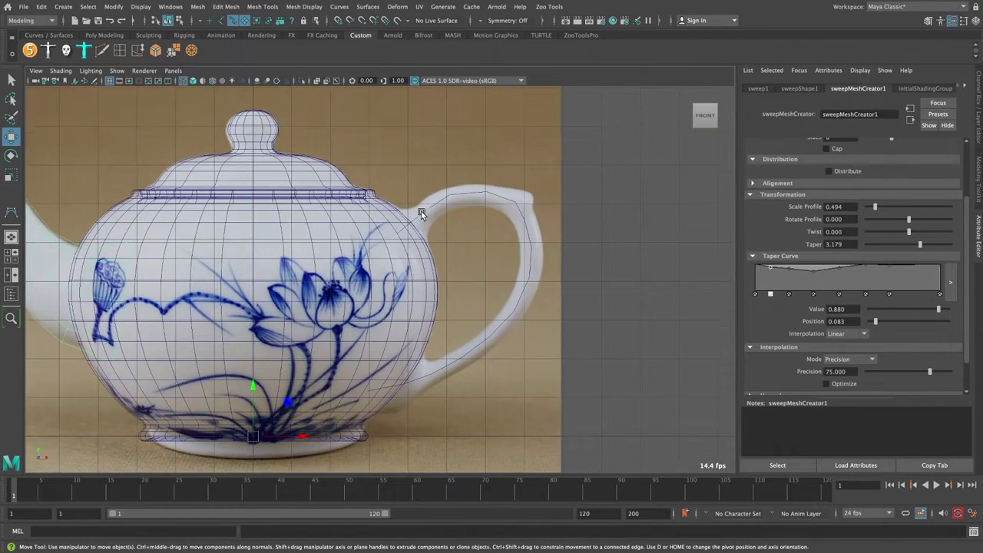
Start a Sweep Mesh with Custom profile and scale down the NURBS circle
click(67, 11)
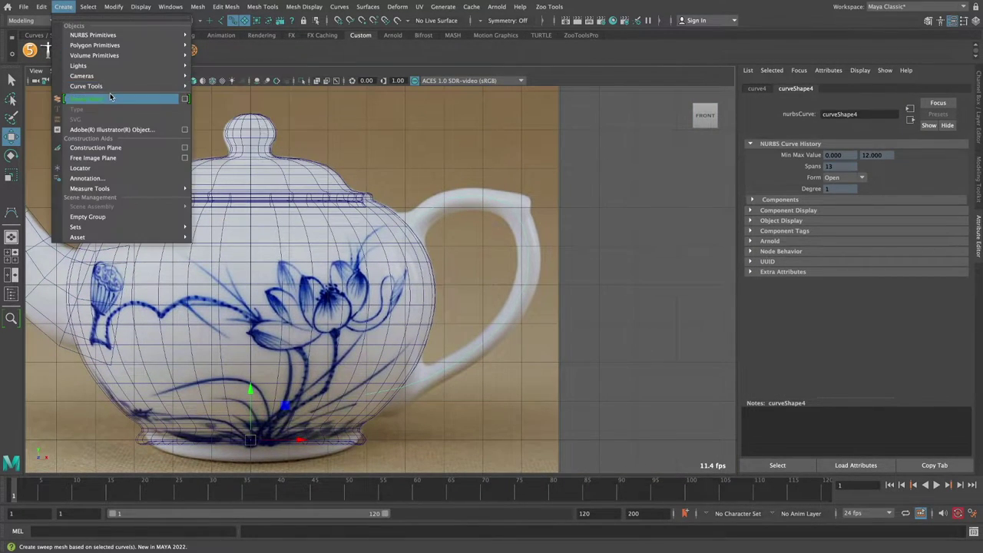
click(92, 109)
click(920, 170)
key(space)
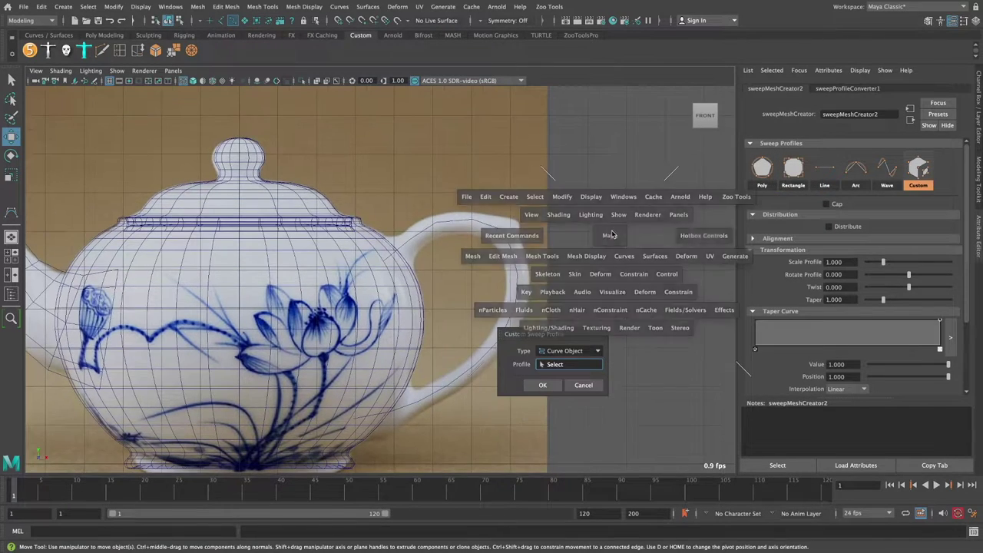
scroll(623, 208, up, 3)
scroll(626, 196, up, 3)
scroll(626, 196, up, 2)
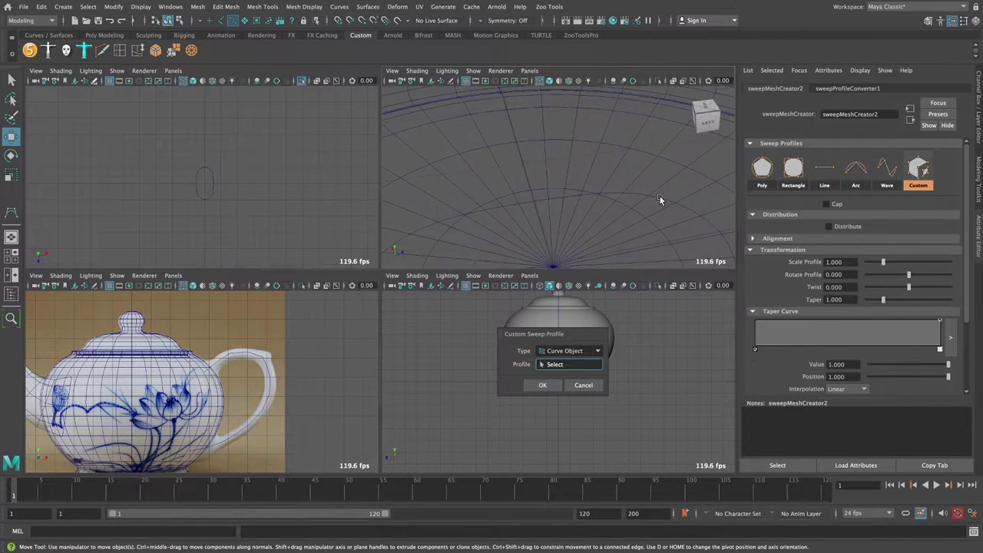
click(658, 198)
drag(215, 206, 192, 206)
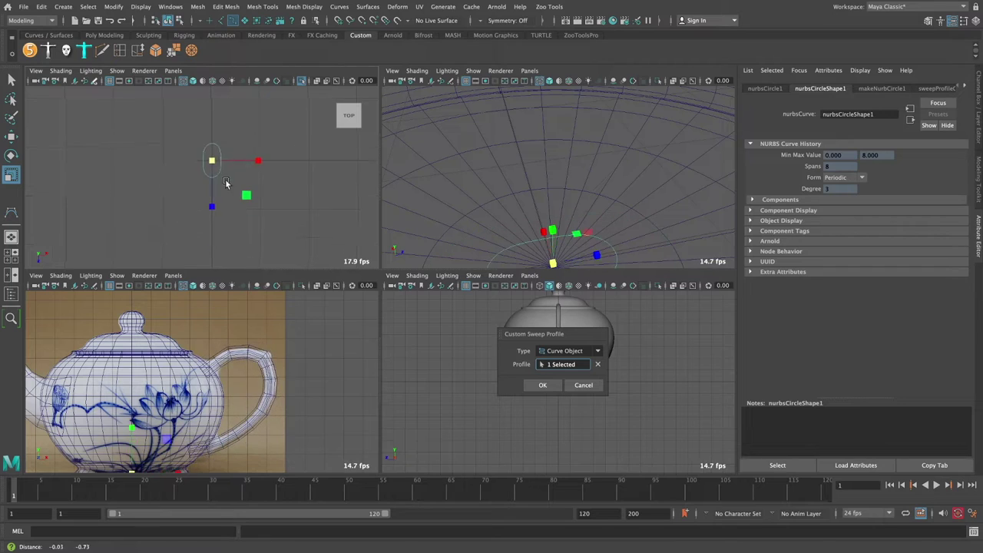
key(shift+f)
Rotate and scale the circle into a flattened oval of about 0.61
key(w)
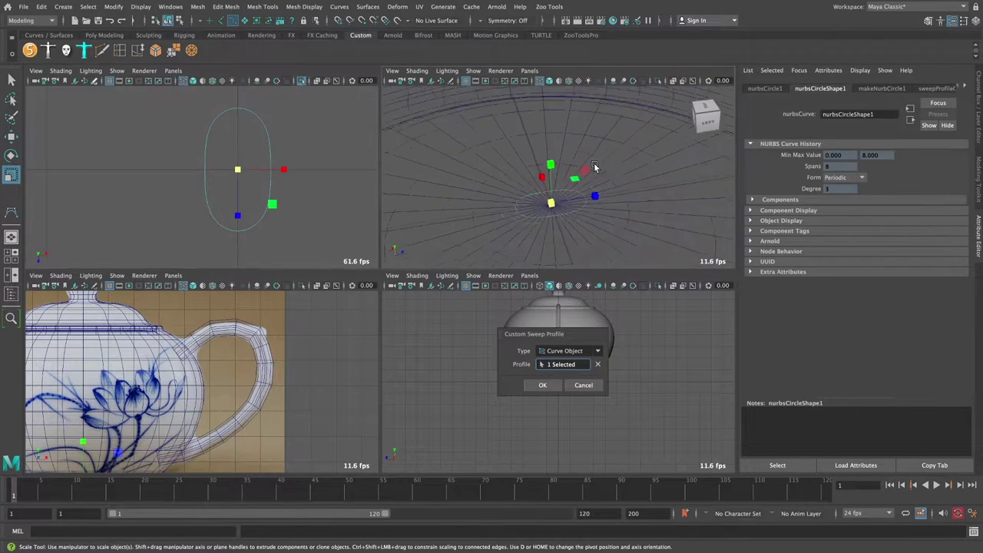
scroll(534, 184, down, 5)
mouse_move(534, 184)
alt+mouse_down()
mouse_move(491, 192)
mouse_move(479, 222)
alt+mouse_up()
key(5)
key(e)
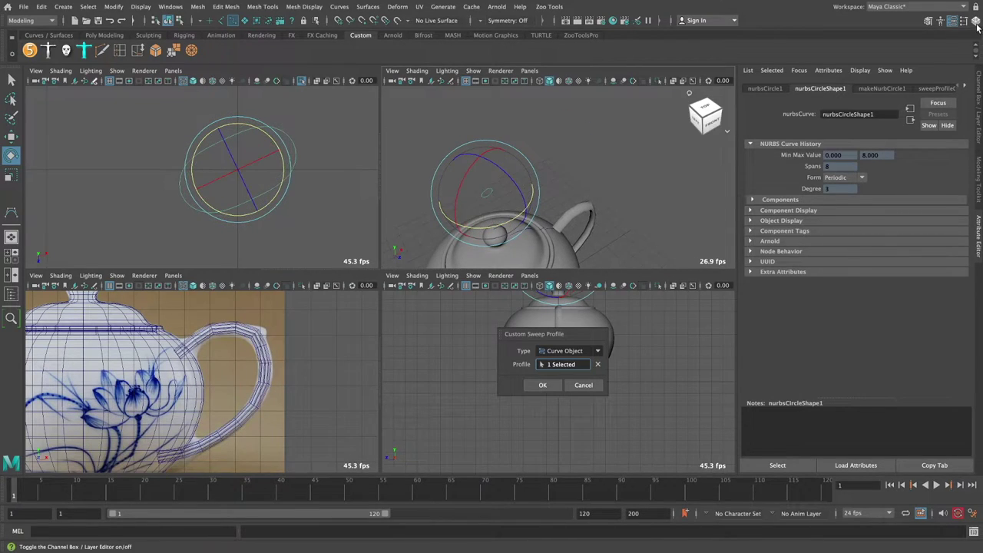
click(977, 27)
key(r)
drag(268, 167, 306, 166)
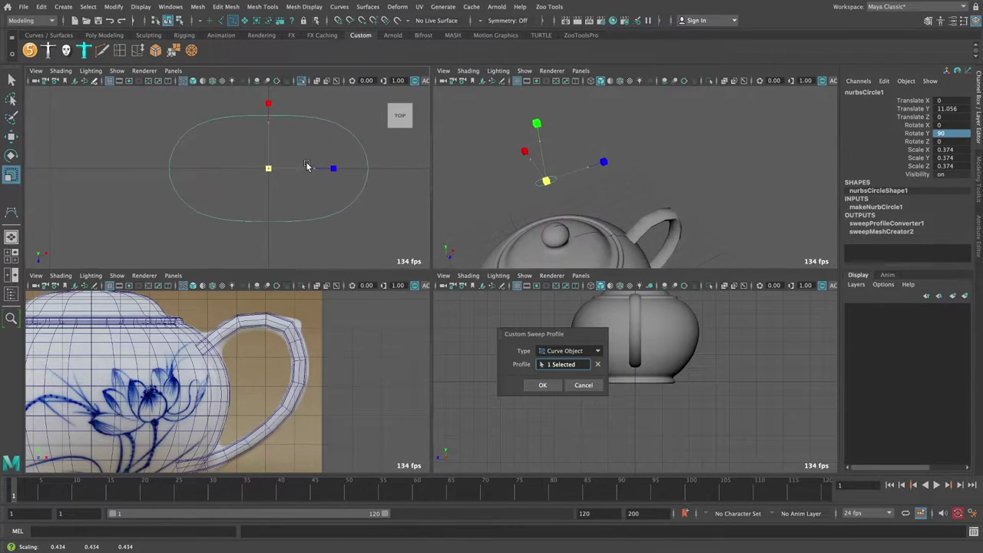
alt+drag(583, 177, 642, 164)
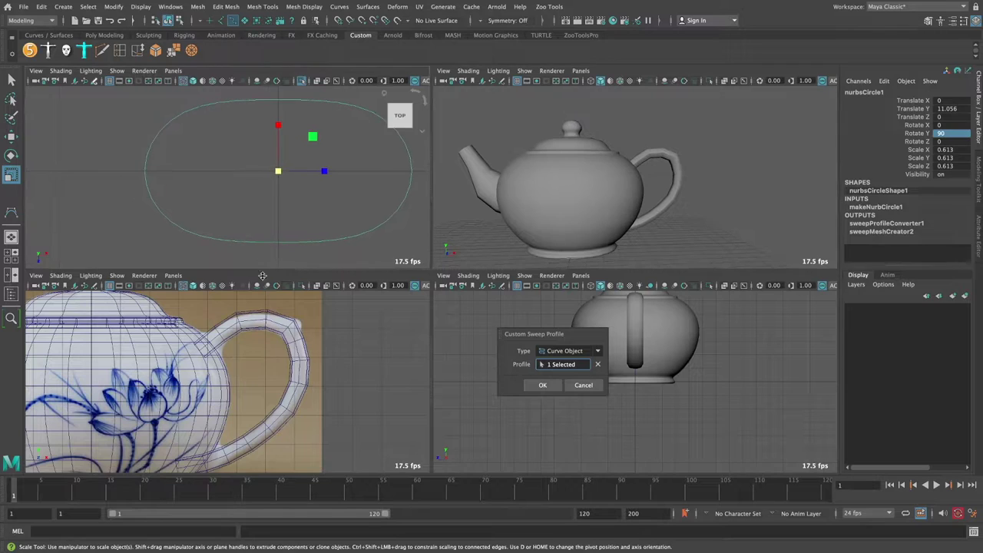
key(w)
Use the oval nurbsCircle1 as the custom profile and build the handle sweep
click(665, 206)
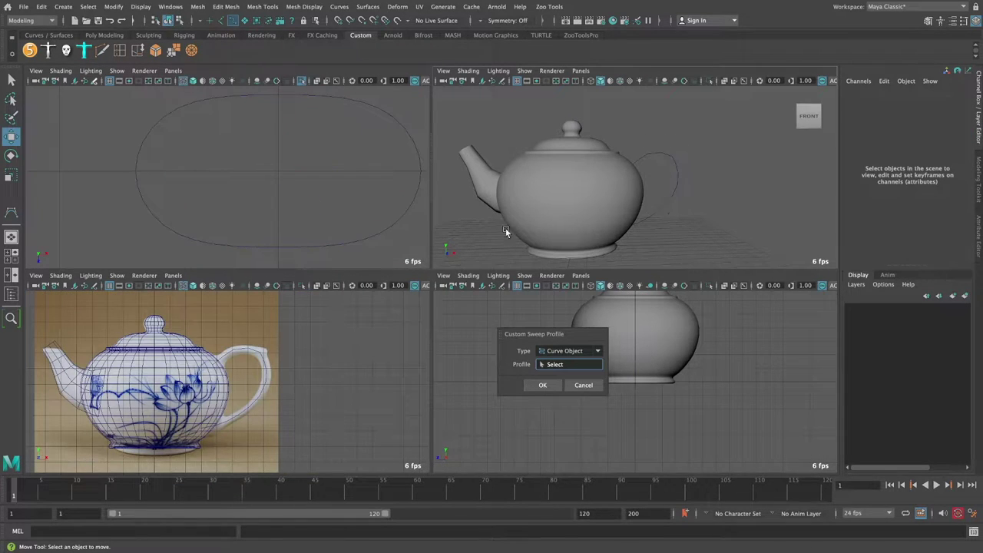
click(417, 193)
click(394, 229)
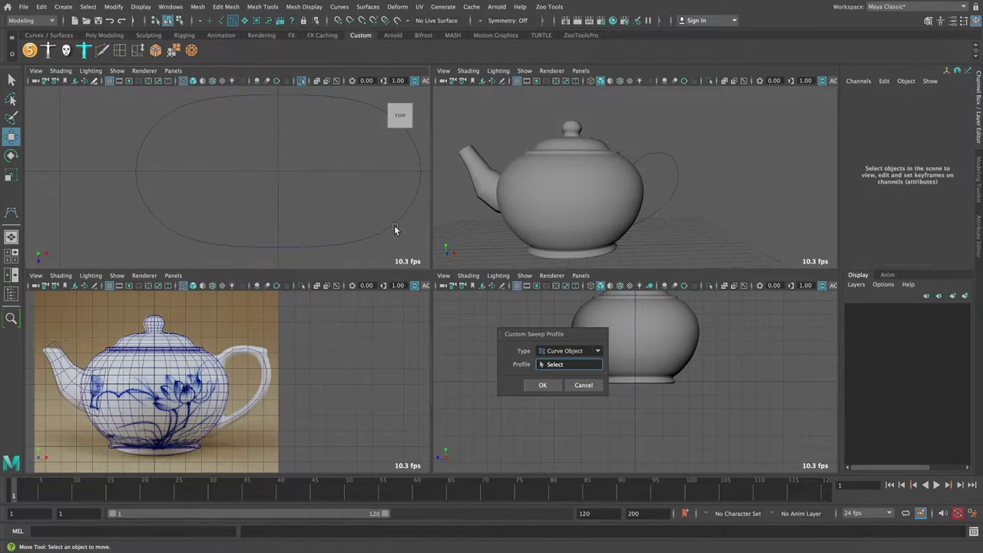
click(394, 229)
click(542, 385)
alt+drag(560, 238, 661, 226)
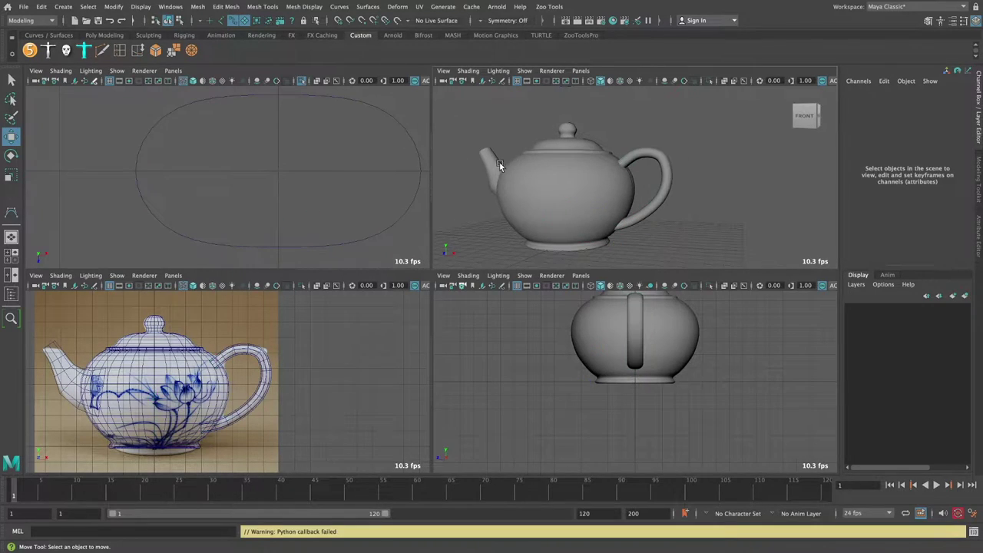
Select the handle's oval profile circle nurbsCircle1 and scale it to 0.64
key(space)
scroll(445, 318, down, 2)
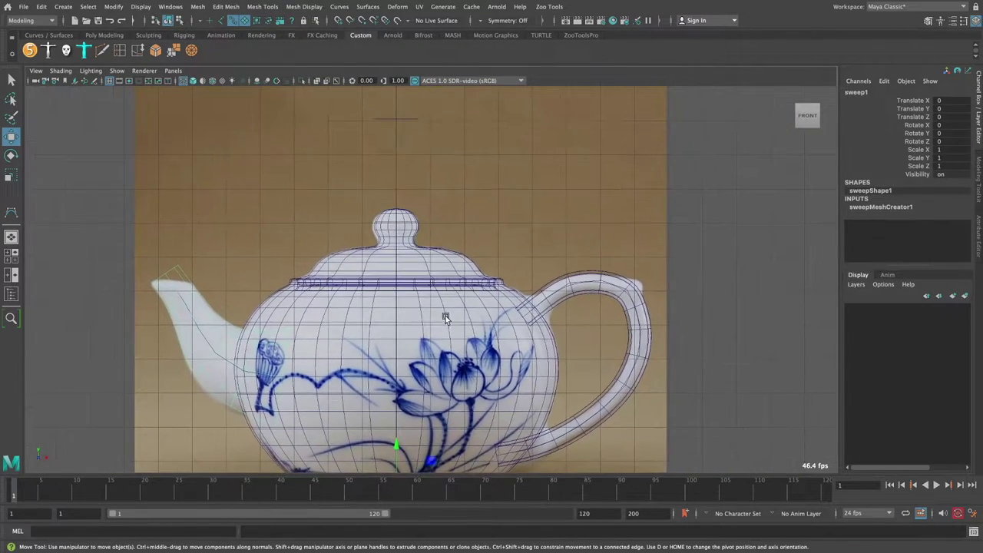
key(space)
click(283, 219)
key(r)
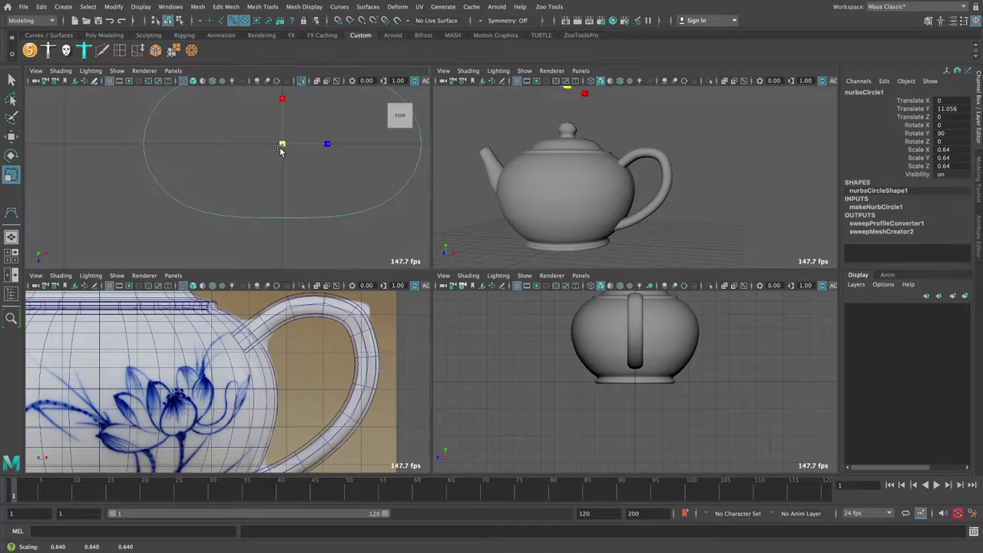
Move the handle curve's control vertices to follow the handle in the front reference photo
key(space)
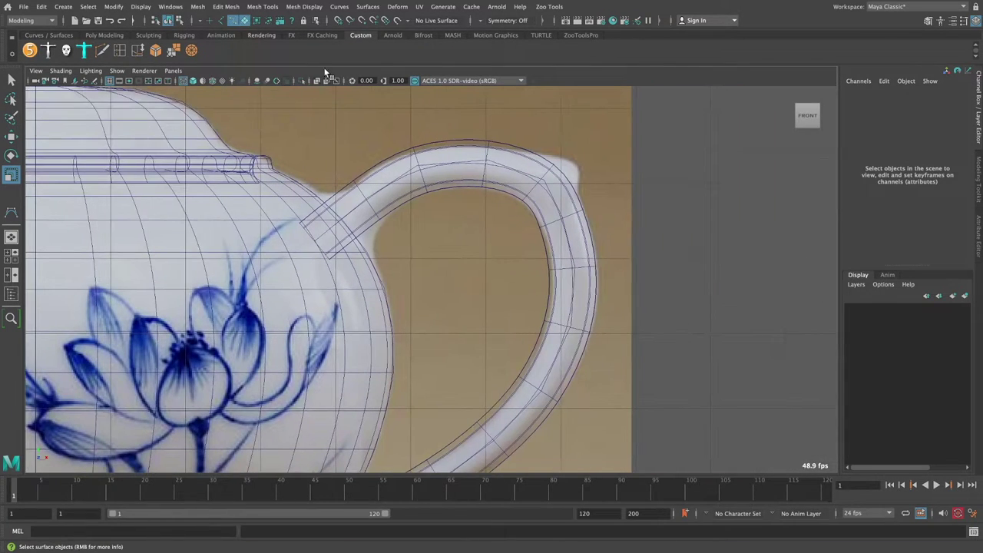
right_drag(706, 153, 643, 154)
key(w)
click(376, 199)
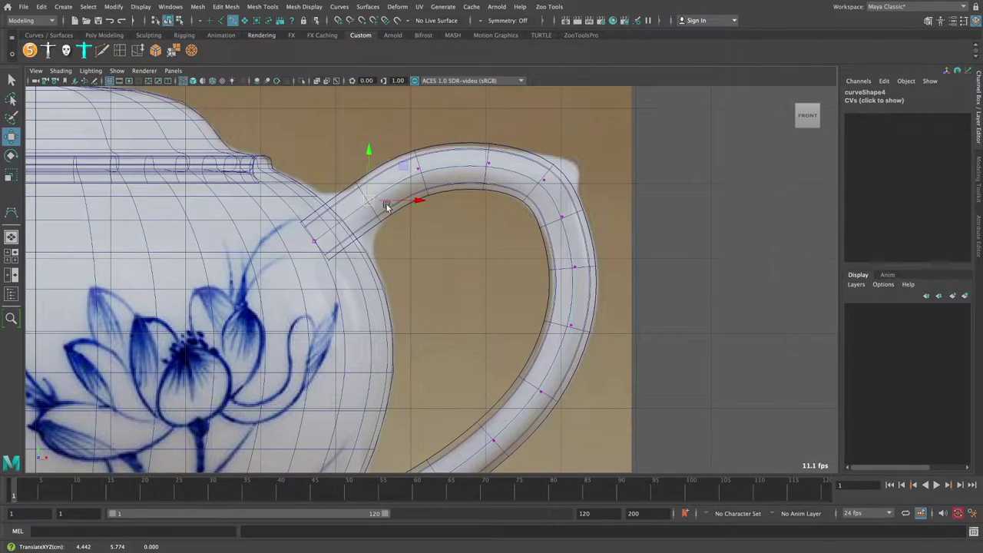
mouse_move(384, 199)
alt+middle_down()
mouse_move(472, 176)
mouse_move(476, 141)
alt+middle_up()
click(504, 228)
scroll(503, 239, down, 2)
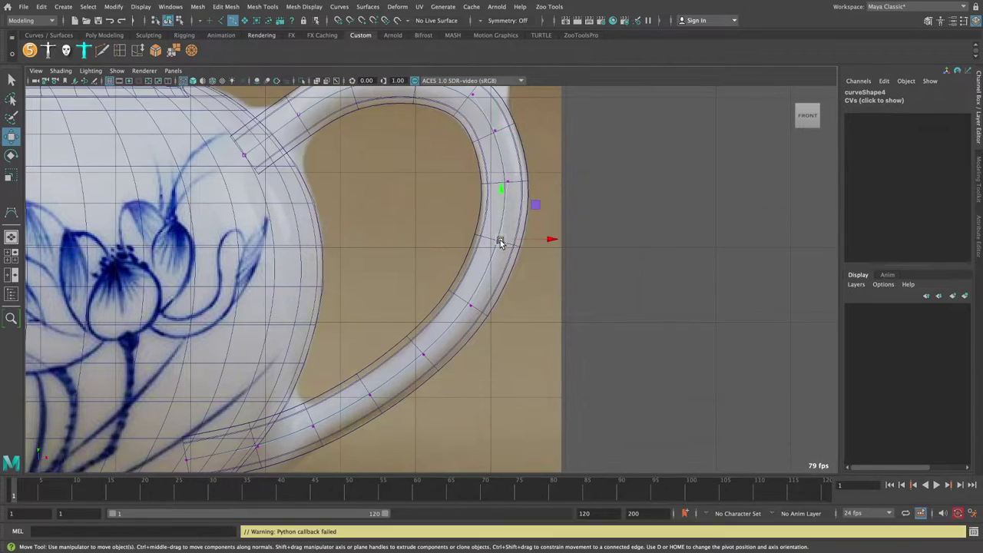
scroll(492, 259, down, 2)
scroll(478, 272, down, 2)
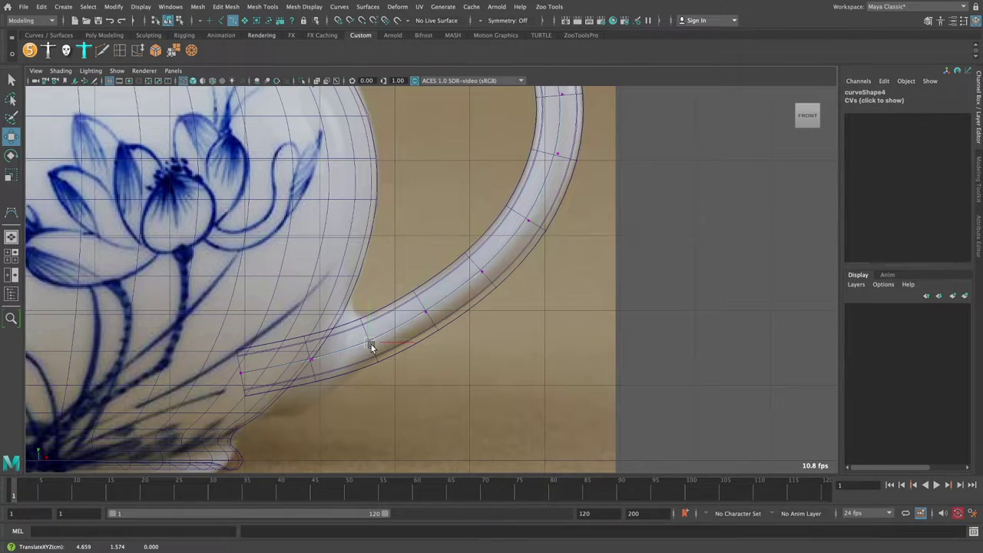
scroll(374, 345, down, 5)
scroll(511, 272, up, 1)
scroll(545, 246, up, 2)
scroll(555, 226, down, 2)
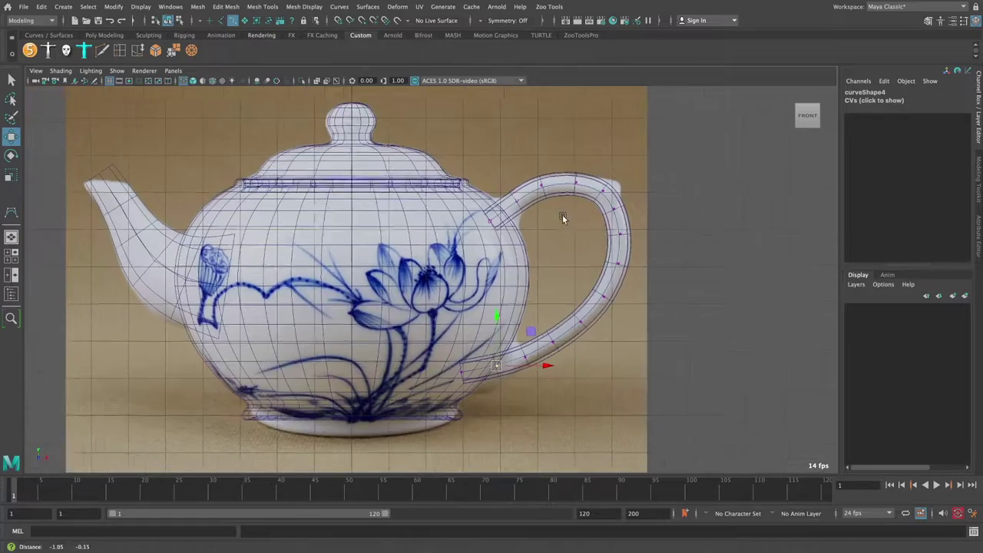
scroll(574, 191, up, 2)
Check the swept handle in the perspective view, then leave point editing and deselect everything
key(space)
key(space)
alt+drag(522, 247, 580, 237)
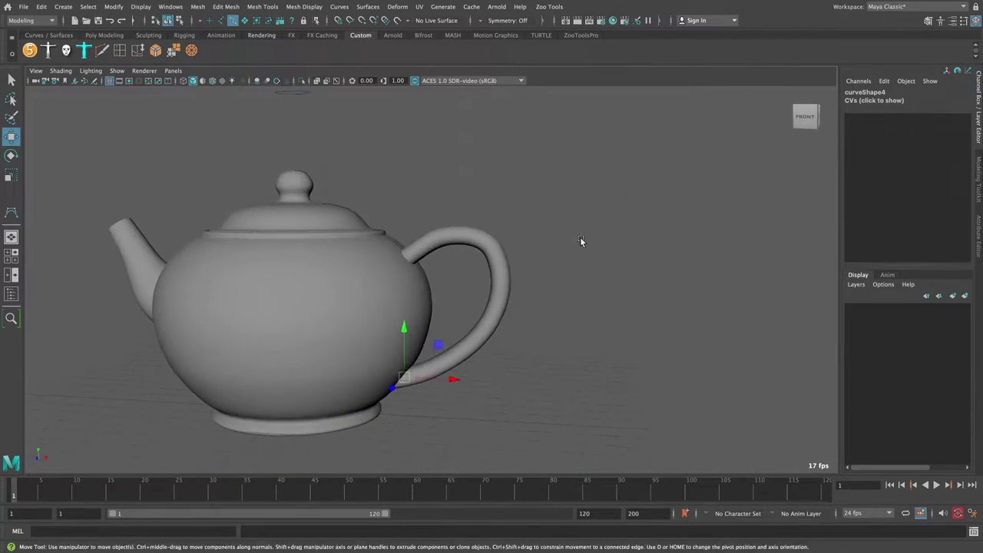
key(space)
scroll(495, 261, up, 3)
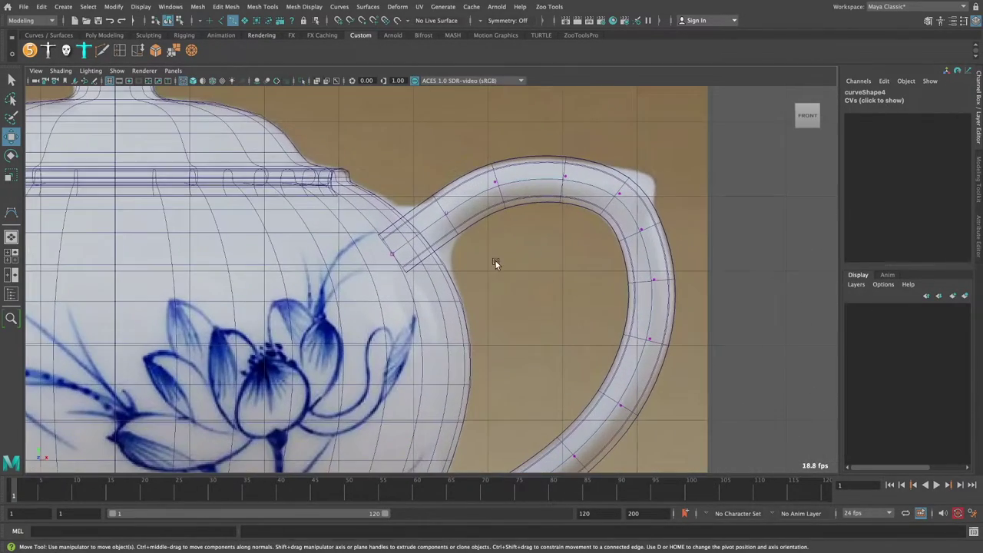
click(167, 20)
scroll(432, 202, down, 3)
scroll(432, 202, up, 1)
click(373, 181)
scroll(281, 135, down, 1)
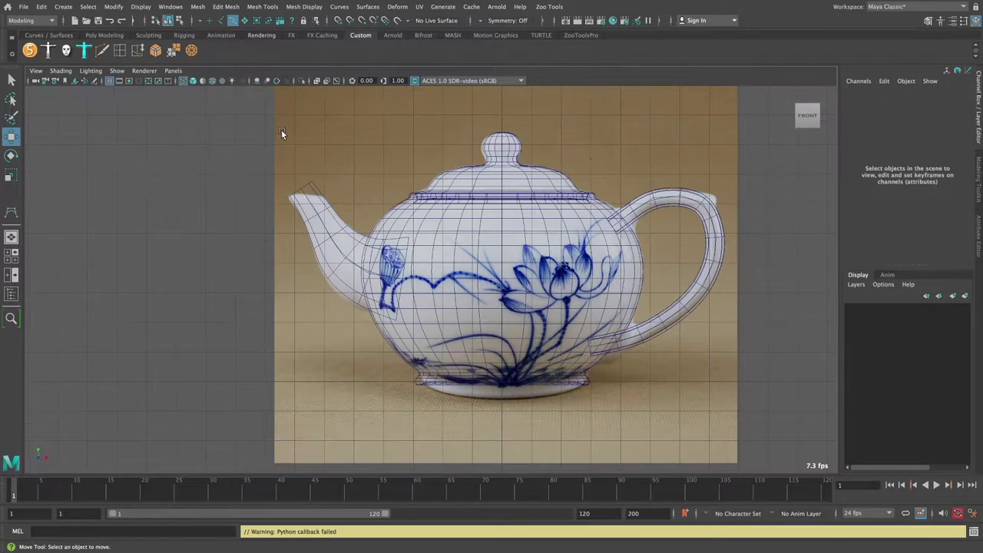
drag(296, 140, 361, 223)
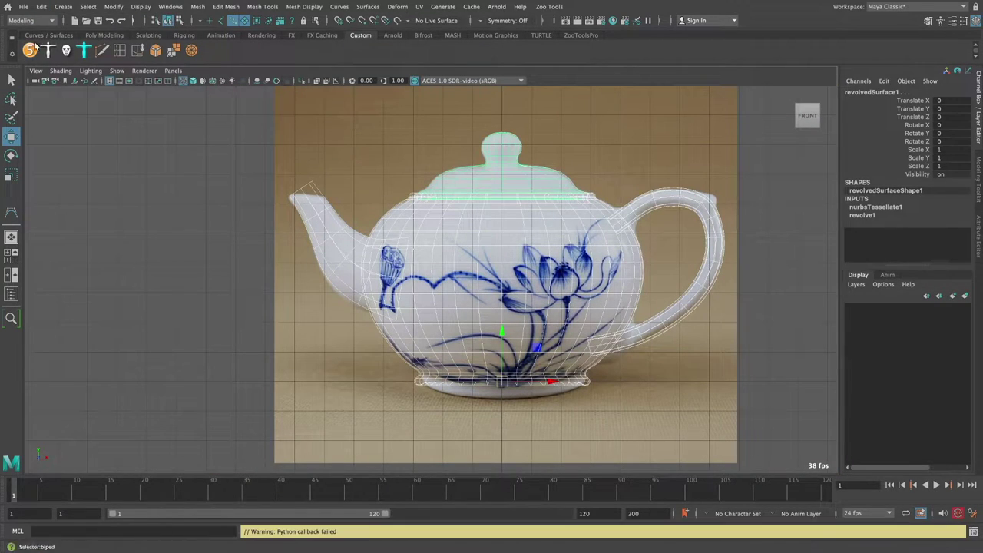
click(41, 6)
click(198, 129)
key(space)
key(space)
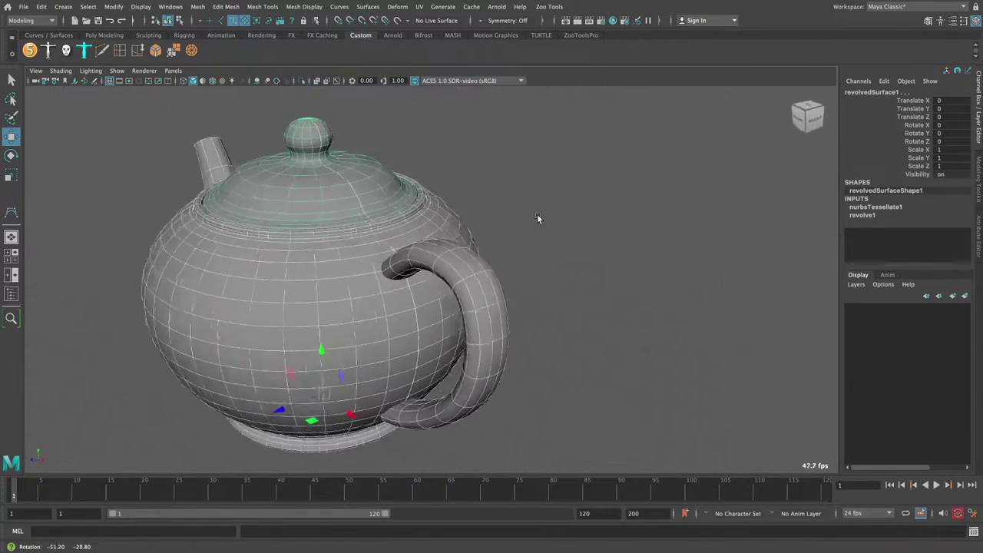
alt+drag(538, 215, 499, 214)
click(540, 190)
click(440, 234)
scroll(439, 234, up, 2)
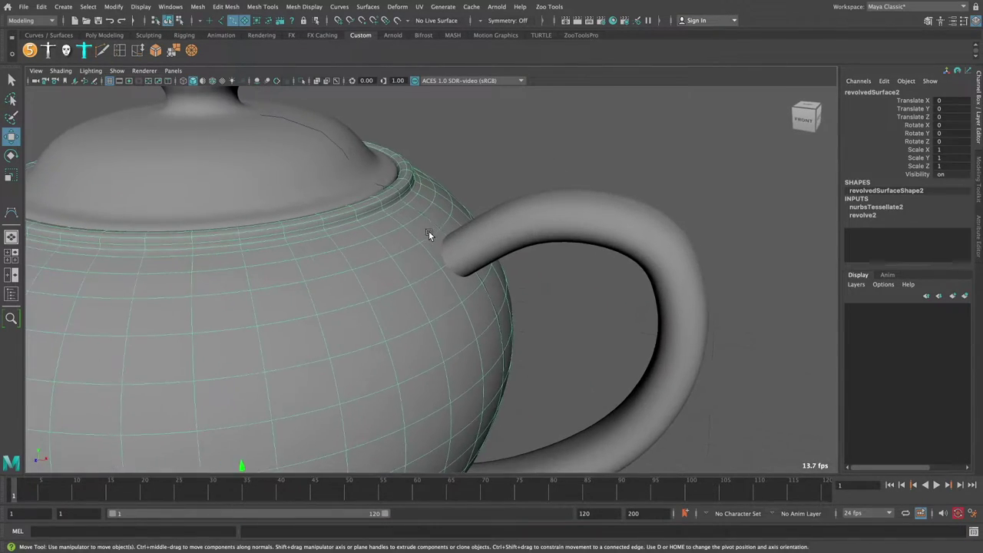
scroll(443, 237, up, 2)
key(space)
mouse_move(584, 206)
alt+mouse_down()
mouse_move(571, 197)
mouse_move(578, 205)
mouse_move(623, 150)
mouse_move(610, 188)
mouse_move(583, 193)
mouse_move(597, 198)
mouse_move(542, 178)
mouse_move(597, 184)
mouse_move(628, 172)
mouse_move(474, 164)
mouse_move(576, 171)
mouse_move(523, 168)
alt+mouse_up()
click(543, 178)
key(ctrl+a)
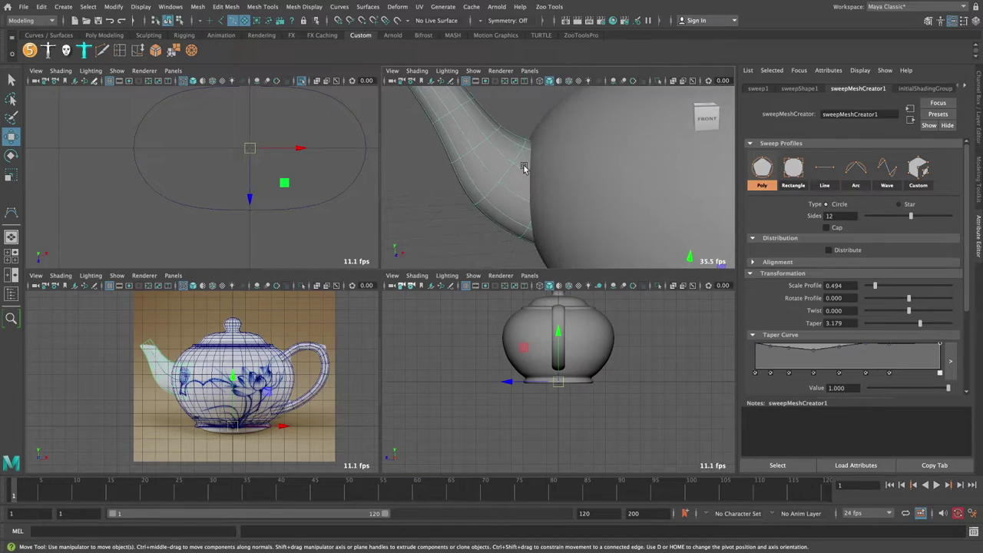
key(space)
scroll(377, 254, down, 5)
Select the handle in the maximized front view and zoom in on its top corner
scroll(340, 246, down, 5)
click(439, 186)
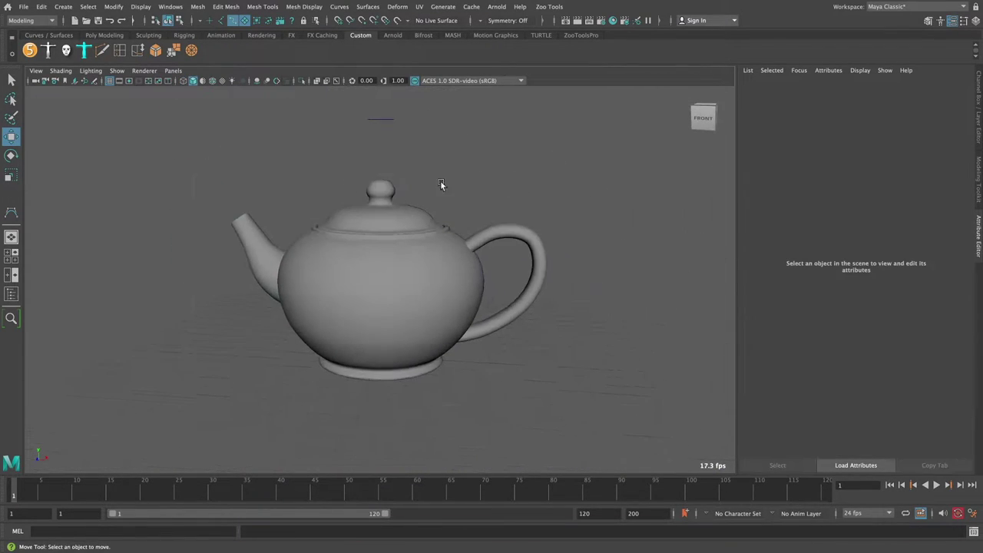
click(399, 230)
key(space)
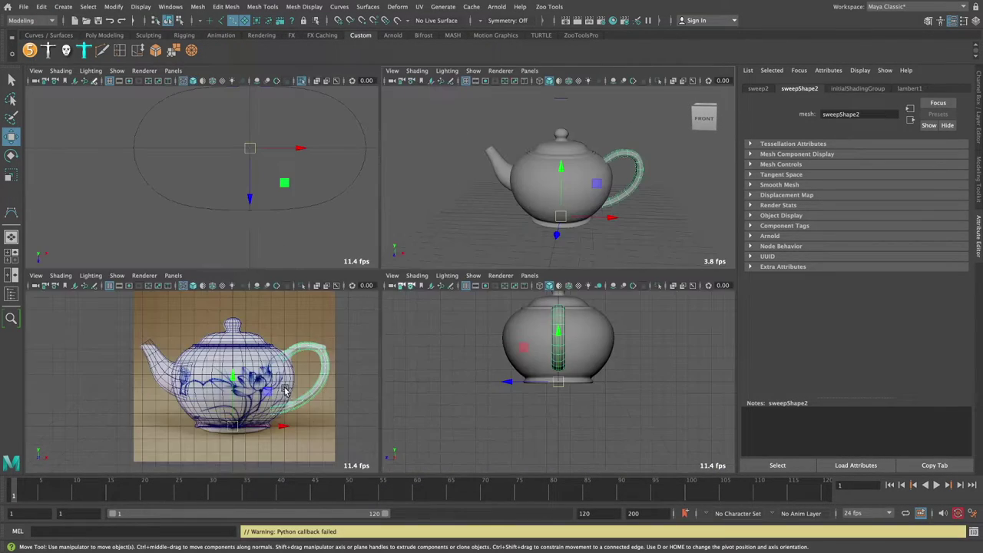
key(space)
click(550, 294)
scroll(409, 263, up, 3)
scroll(385, 236, up, 3)
scroll(410, 241, up, 2)
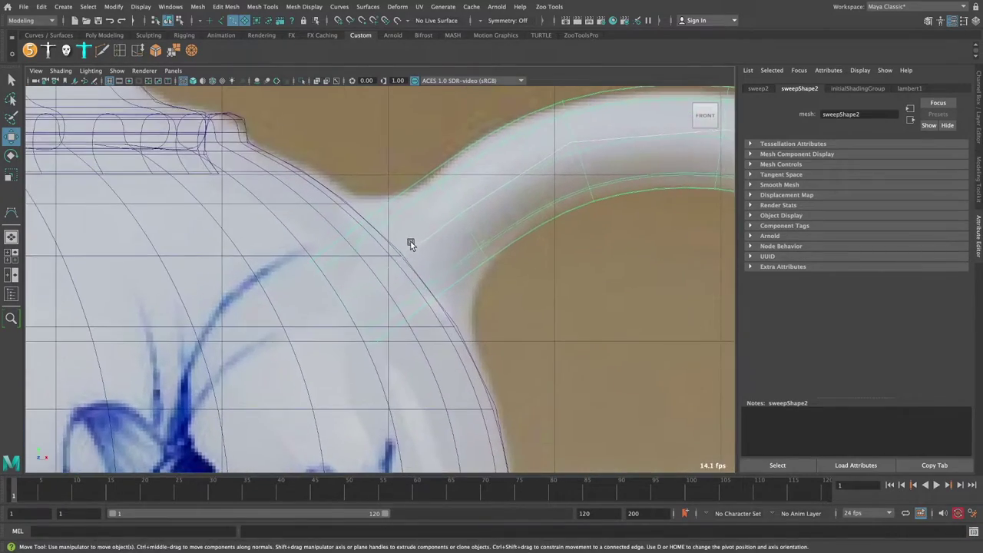
scroll(291, 158, up, 1)
scroll(252, 183, down, 3)
scroll(251, 183, down, 2)
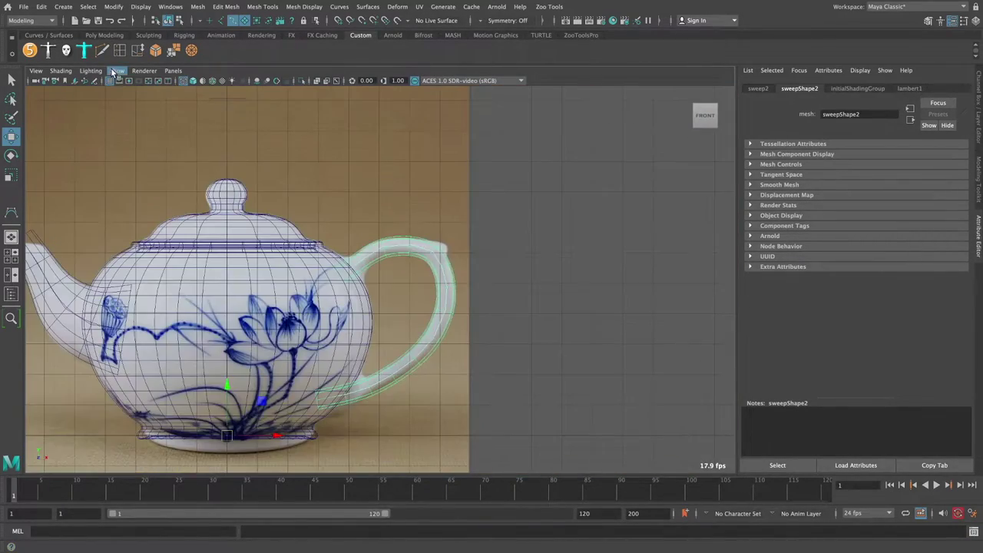
scroll(462, 222, up, 2)
scroll(462, 222, up, 2)
Insert an edge loop across the handle and nudge its top-corner vertex down and left
click(119, 50)
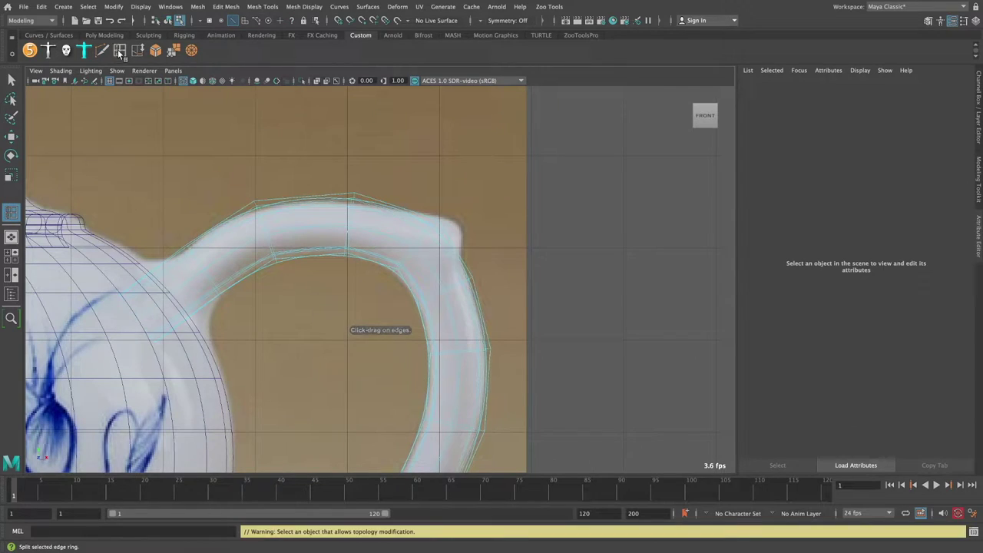
click(393, 211)
key(w)
scroll(470, 239, up, 2)
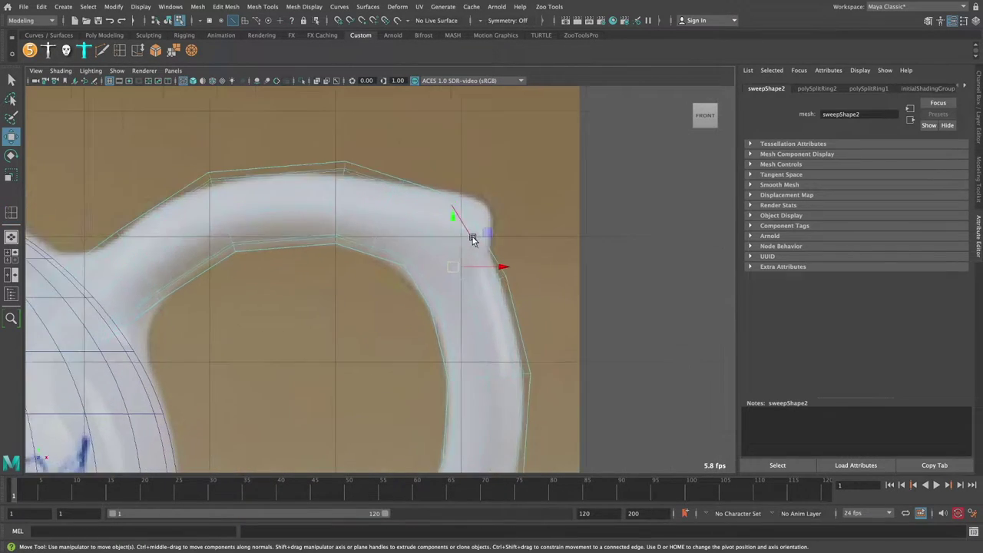
scroll(473, 239, up, 1)
right_click(417, 203)
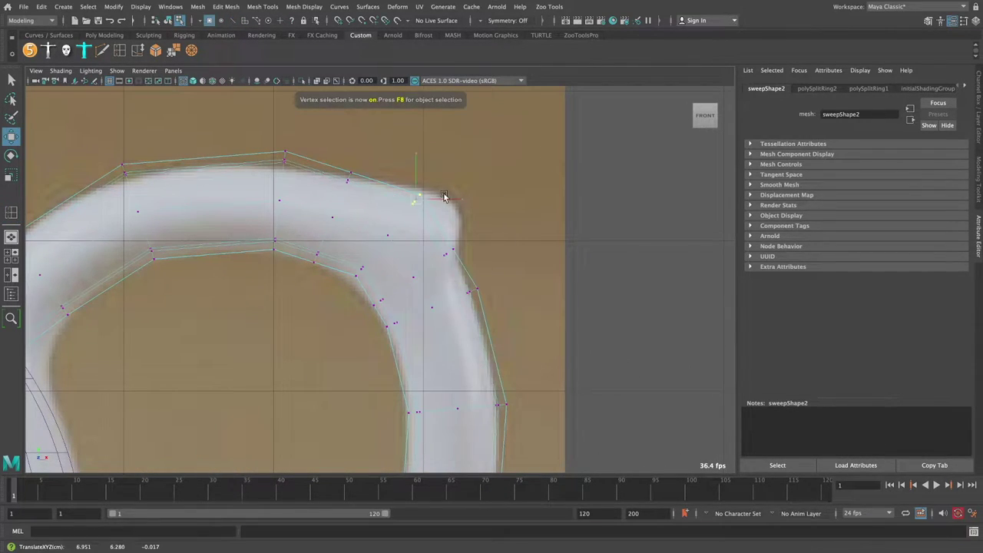
click(284, 154)
middle_drag(281, 198, 270, 204)
key(F8)
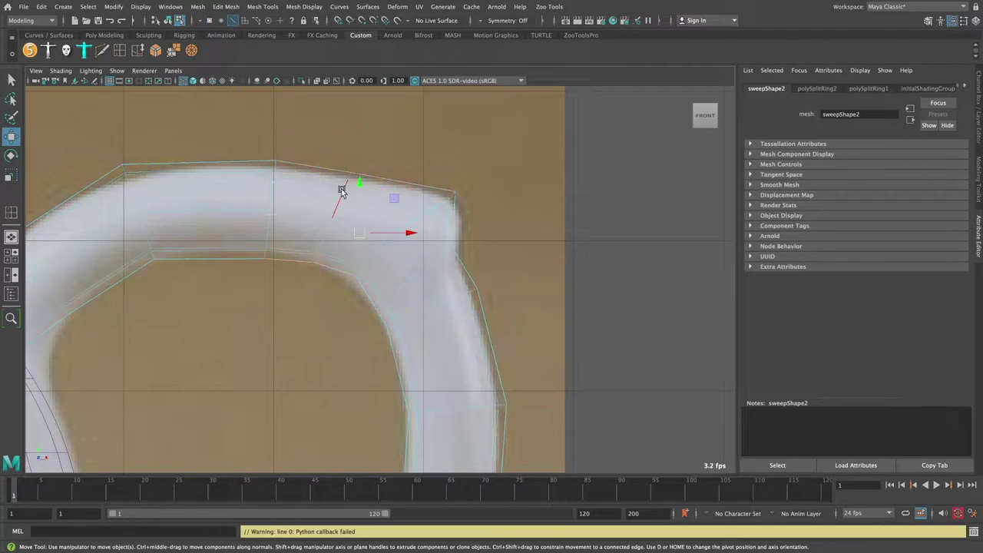
Add an edge loop near the handle corner and select the vertices around it
click(140, 51)
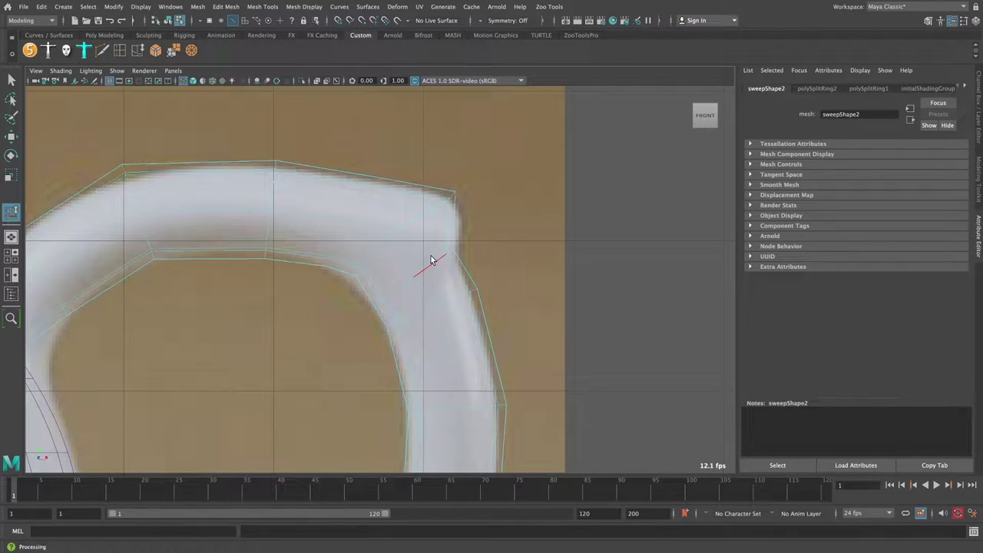
key(F8)
scroll(427, 192, up, 2)
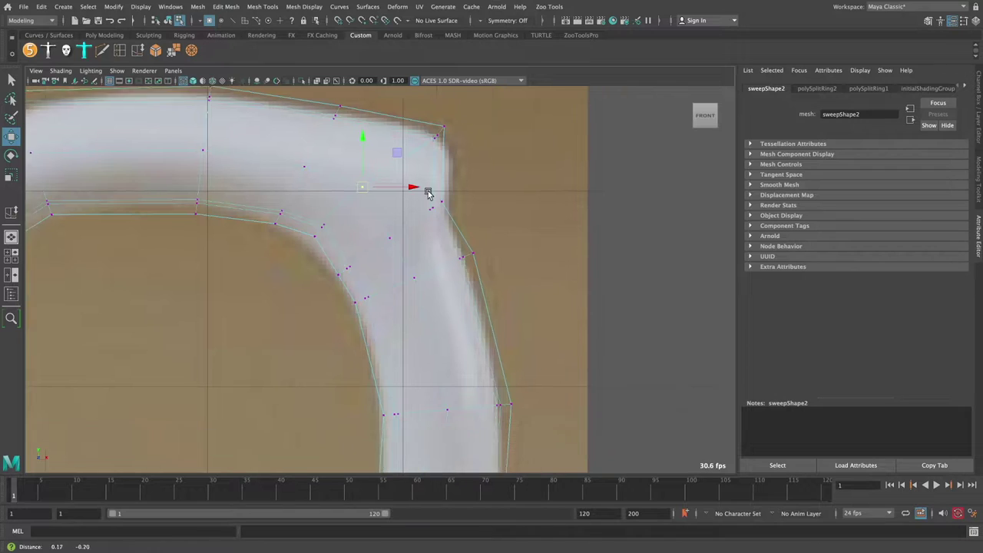
drag(450, 230, 445, 215)
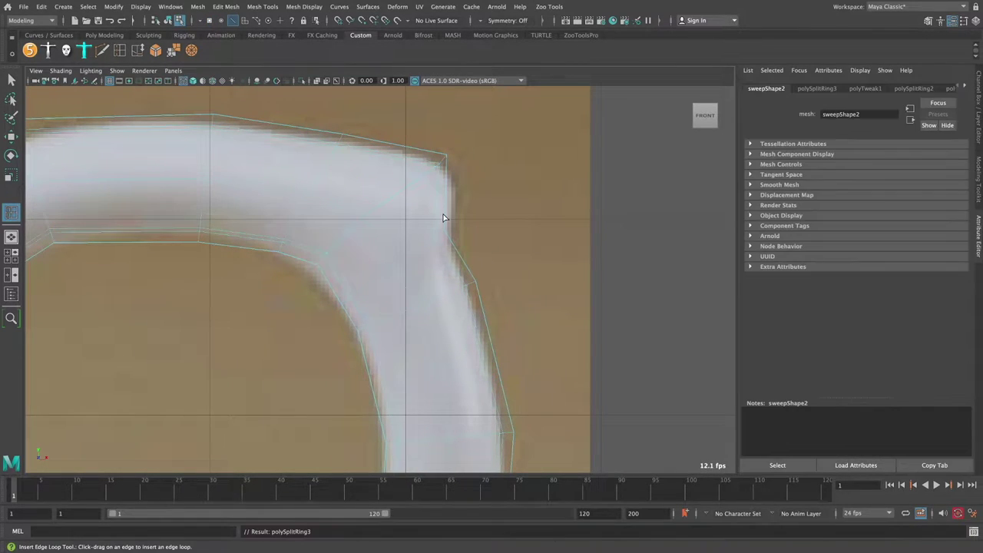
scroll(448, 239, up, 1)
right_drag(447, 238, 384, 253)
click(380, 273)
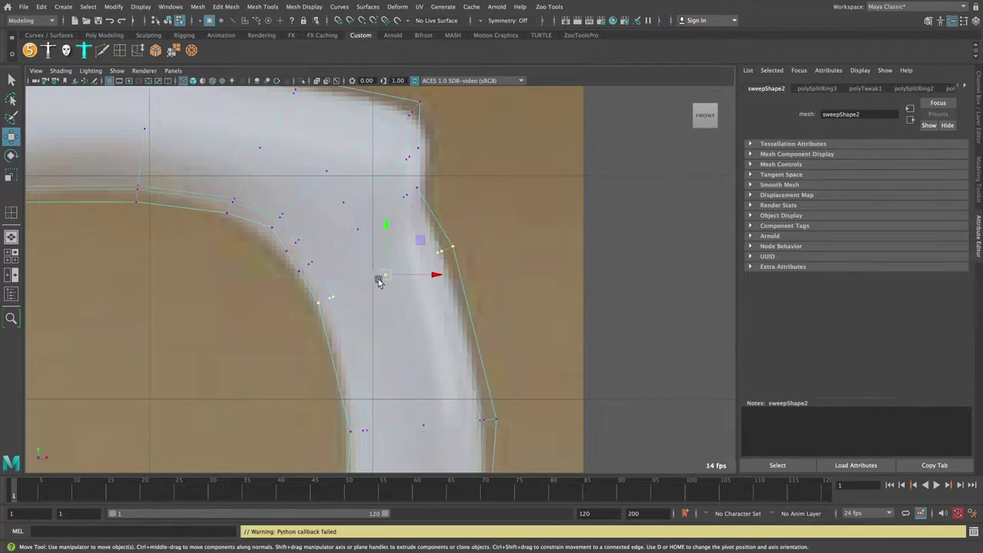
Add another edge loop at the corner bend and adjust the vertex selection on it
scroll(400, 202, up, 1)
alt+middle_drag(400, 202, 447, 209)
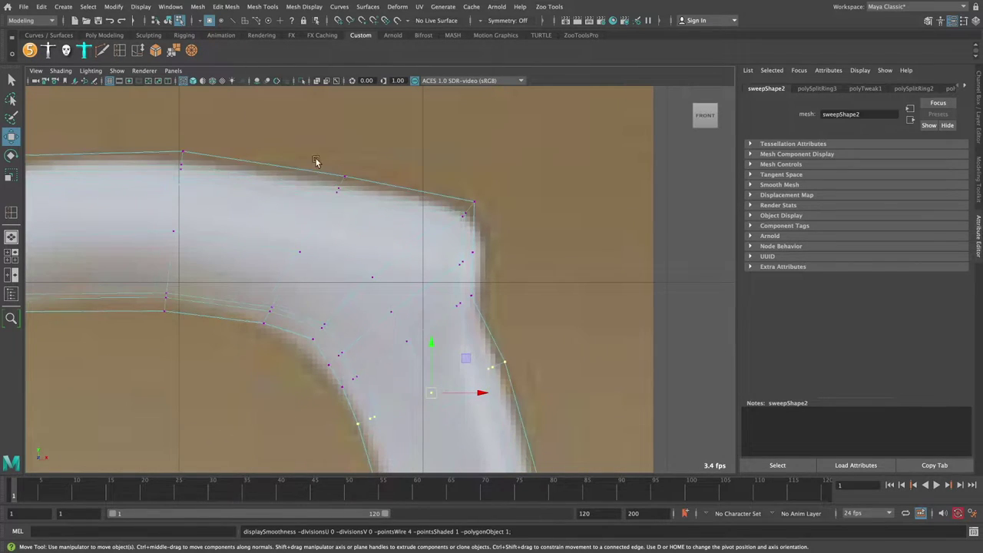
click(375, 189)
right_drag(450, 213, 430, 192)
alt+middle_drag(430, 192, 522, 190)
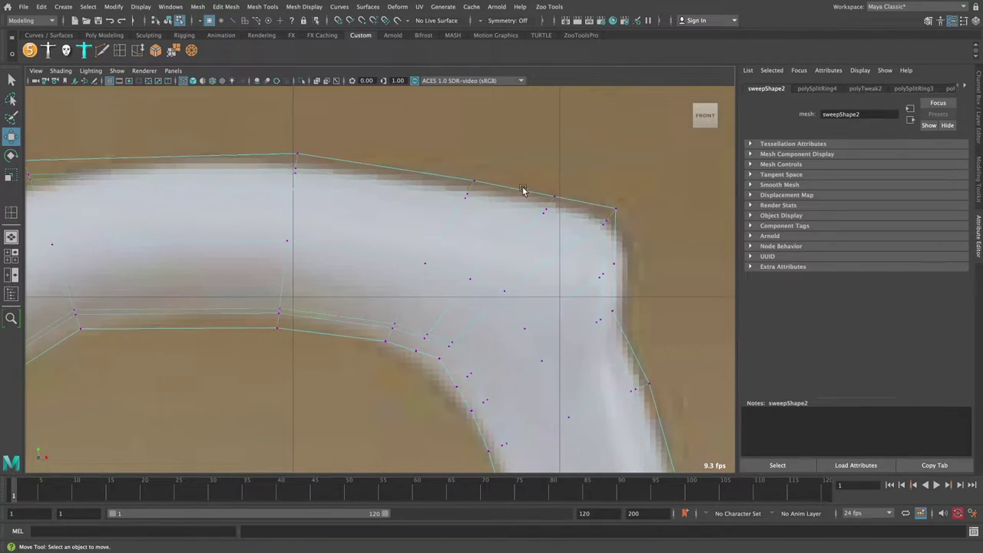
click(546, 206)
click(487, 283)
scroll(507, 230, up, 1)
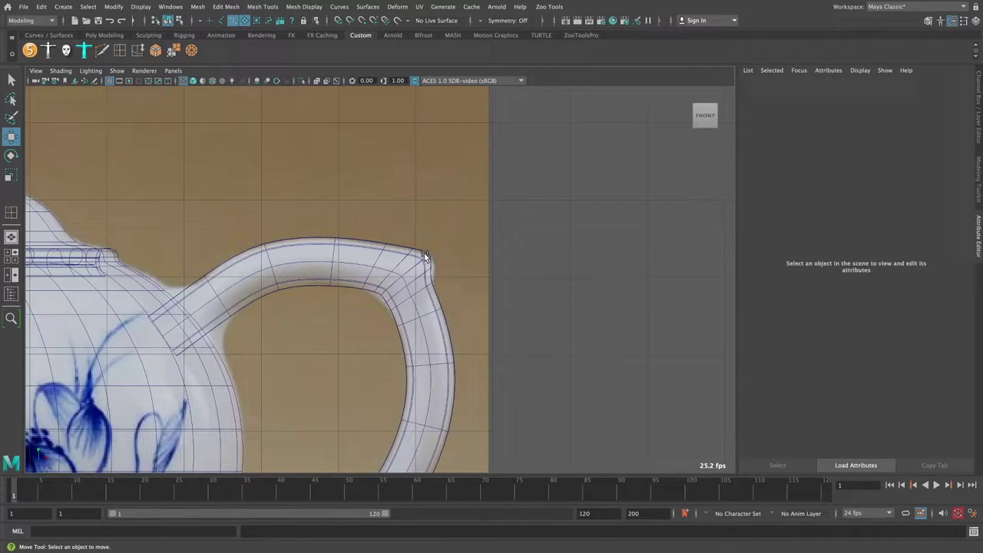
Pick vertices on the handle's top in vertex mode, checking them in the perspective view
right_click(419, 254)
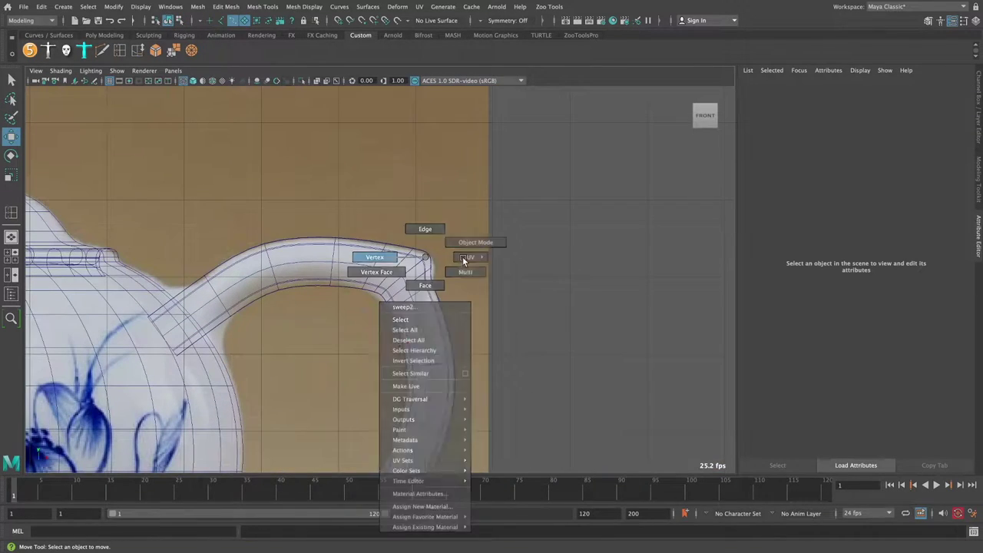
scroll(417, 234, up, 5)
click(416, 234)
scroll(549, 236, down, 5)
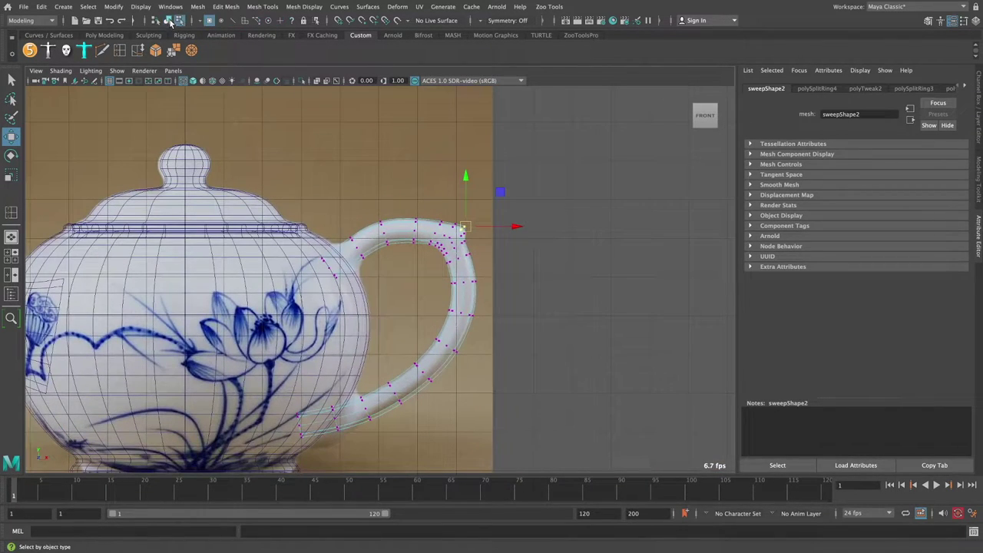
click(527, 273)
key(space)
key(space)
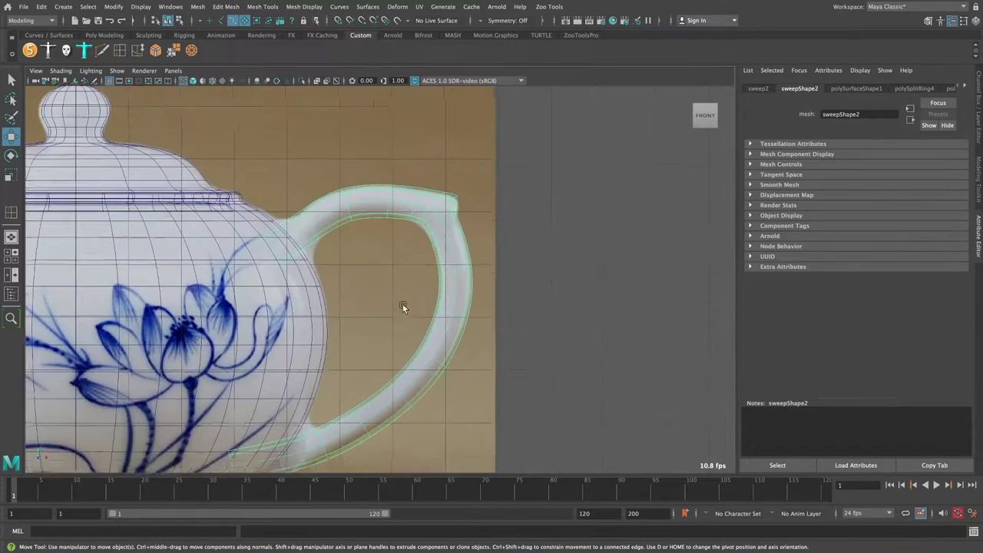
scroll(402, 305, up, 5)
scroll(487, 242, up, 3)
right_click(430, 233)
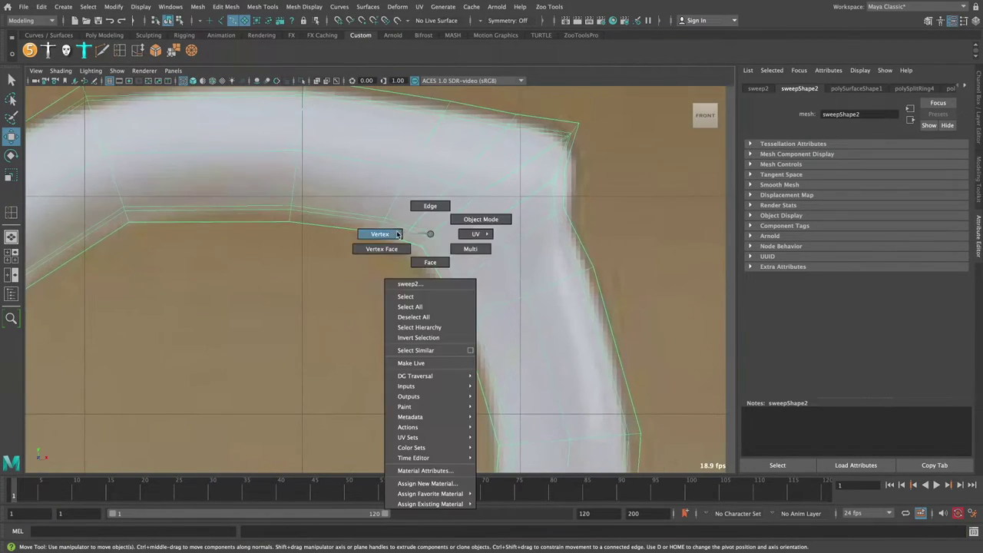
scroll(474, 238, up, 3)
click(451, 229)
scroll(463, 268, down, 5)
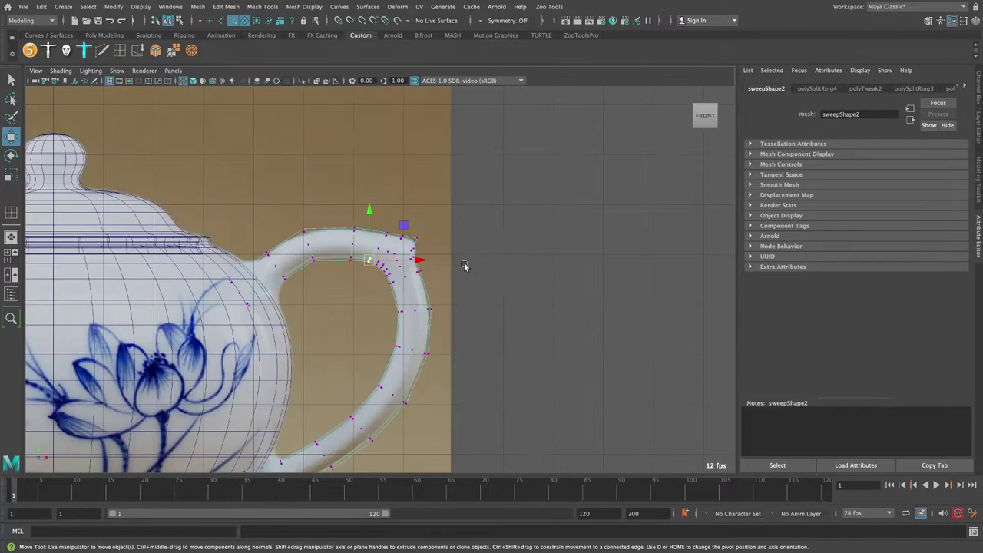
scroll(465, 285, up, 5)
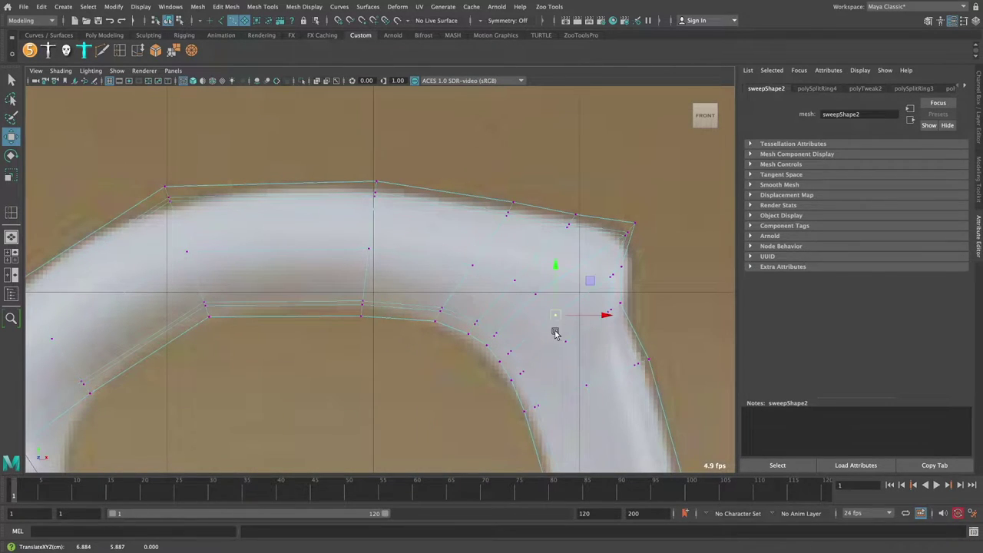
scroll(555, 332, down, 5)
Select the handle's lower vertices in the front view and scale them slightly
key(space)
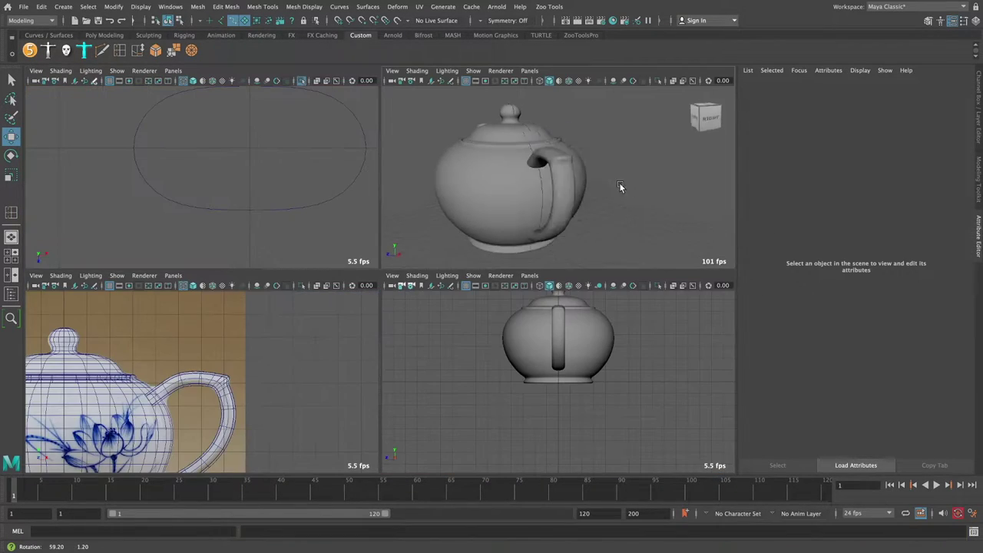
key(space)
scroll(222, 372, up, 3)
key(space)
key(space)
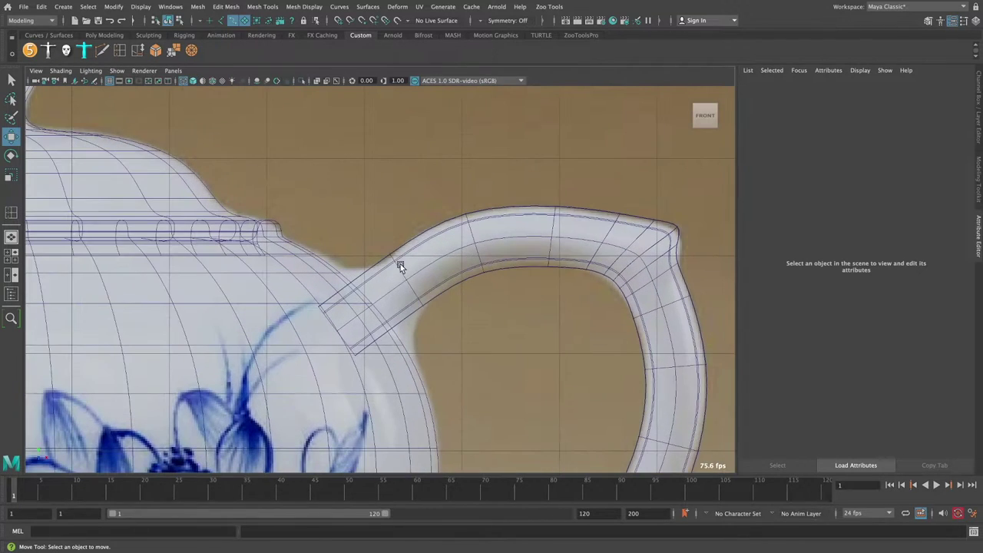
right_drag(400, 265, 302, 298)
key(r)
drag(338, 330, 344, 332)
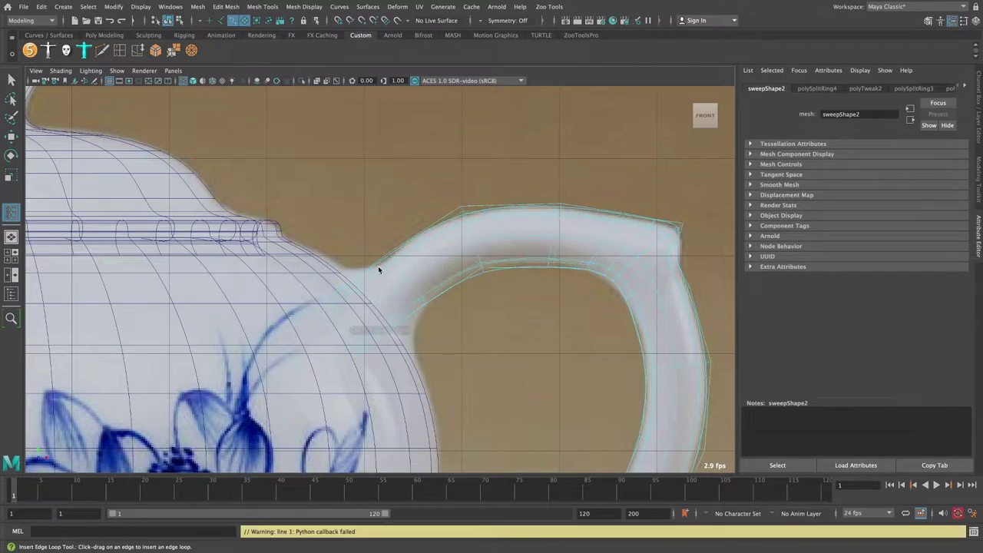
Add an edge loop near the handle's base and shift its vertices to blend into the body
click(379, 269)
key(w)
right_drag(369, 264, 373, 237)
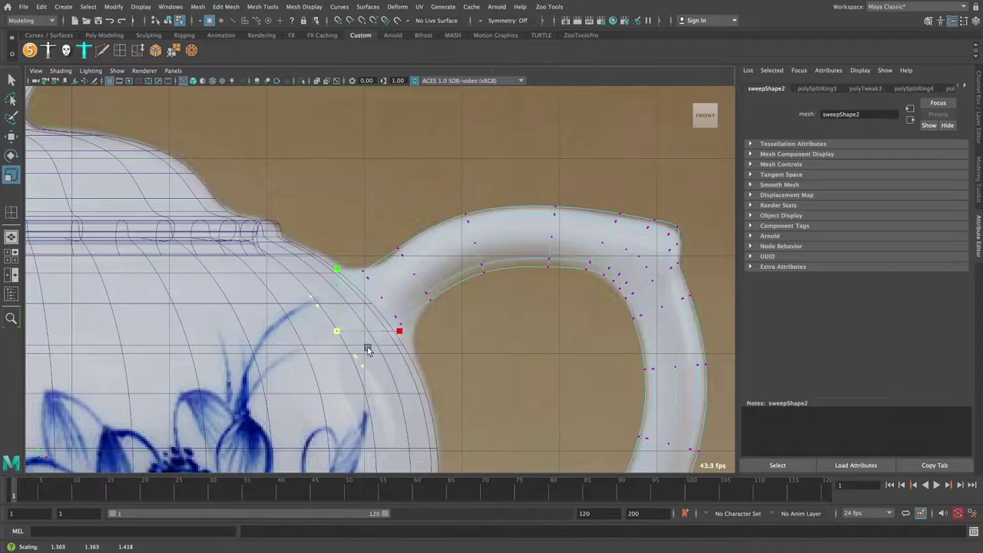
scroll(386, 299, up, 1)
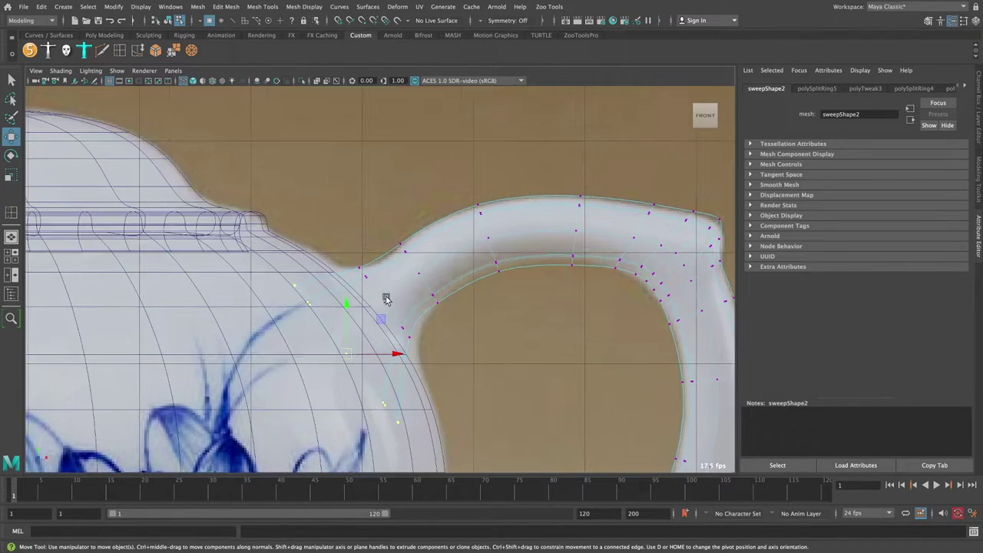
middle_drag(402, 322, 394, 305)
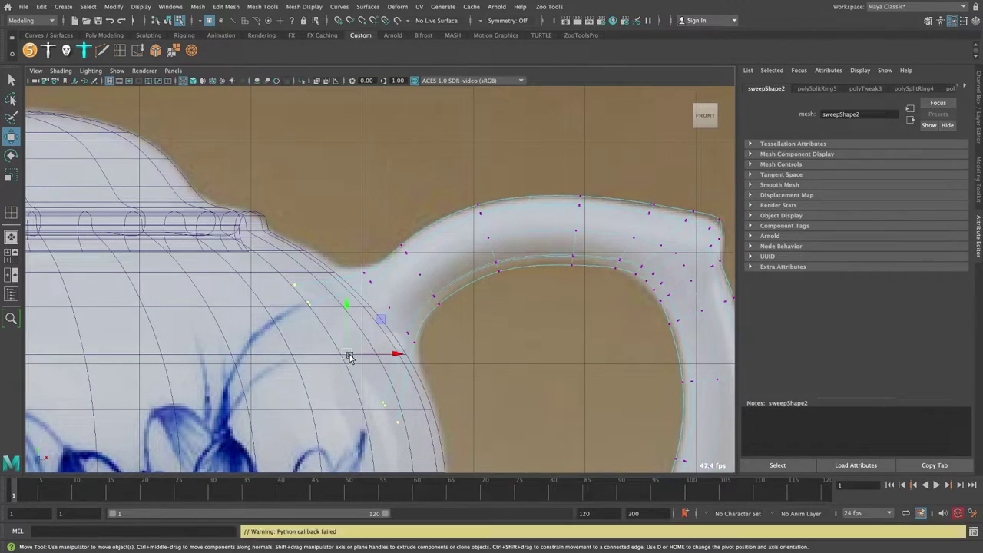
scroll(438, 290, up, 1)
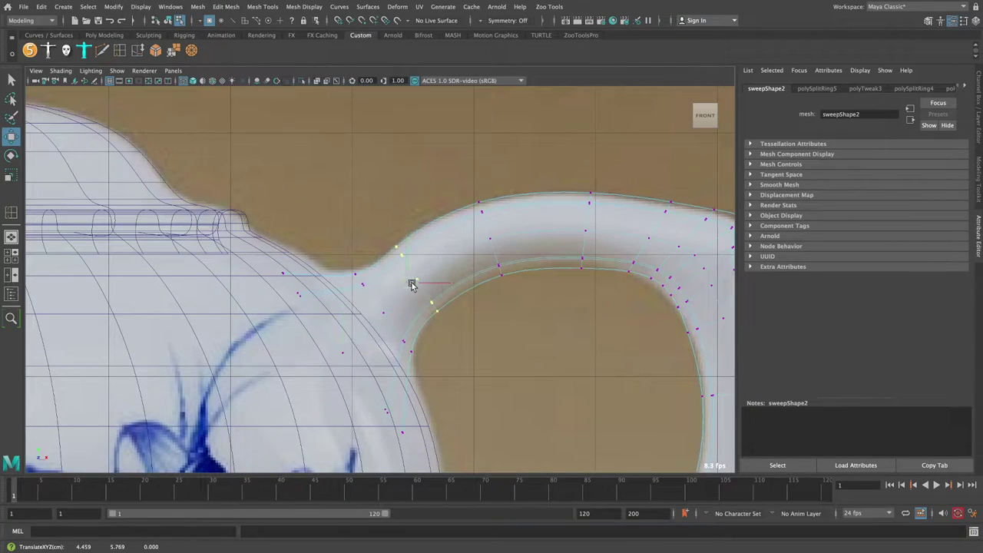
Move the handle-top vertices down and to the left
key(w)
click(172, 23)
key(space)
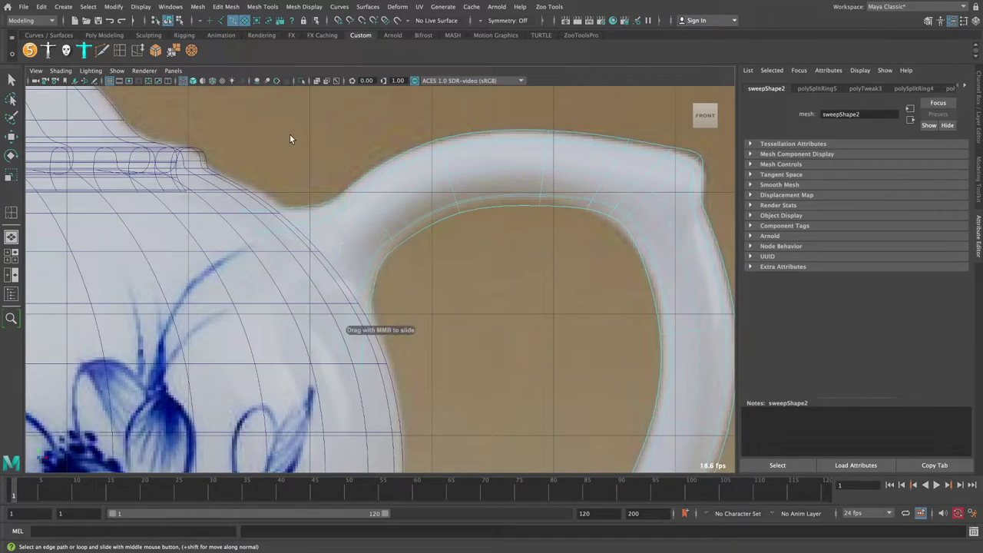
middle_drag(290, 134, 277, 258)
Select the components at the handle's lower end and scale them to flare the join
scroll(290, 283, down, 5)
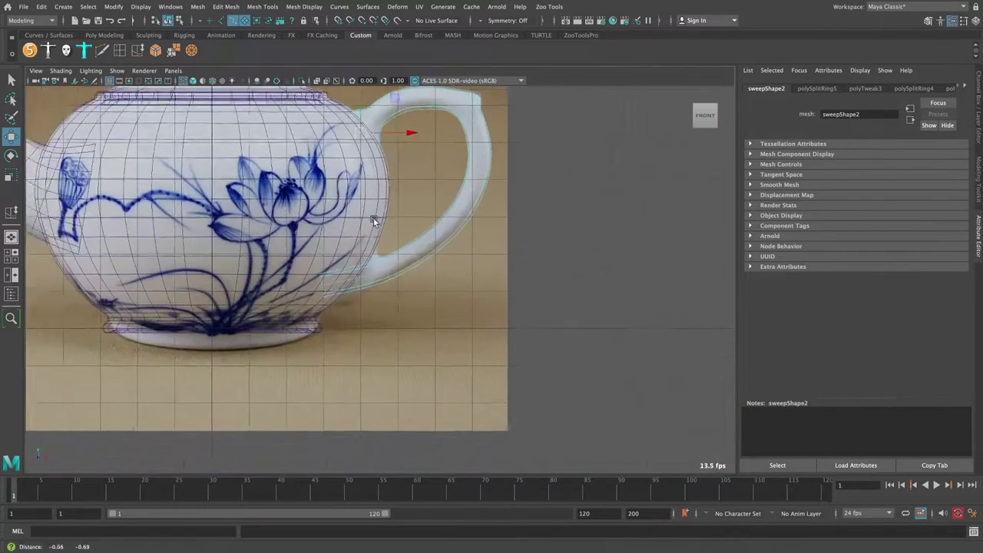
scroll(368, 232, up, 5)
right_drag(367, 232, 368, 298)
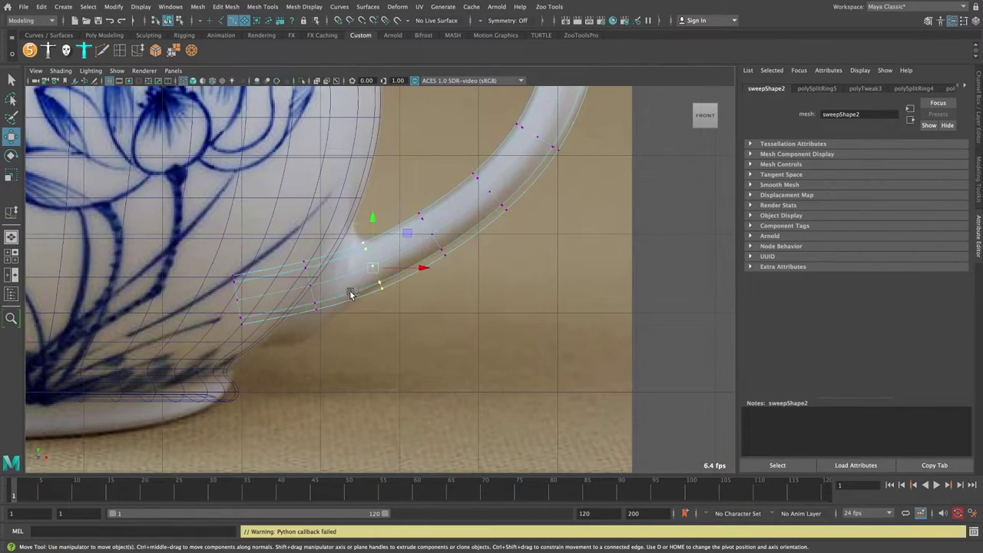
right_drag(361, 246, 362, 223)
mouse_move(276, 338)
mouse_down()
mouse_move(331, 261)
mouse_move(329, 288)
mouse_up()
key(e)
scroll(443, 285, up, 3)
key(r)
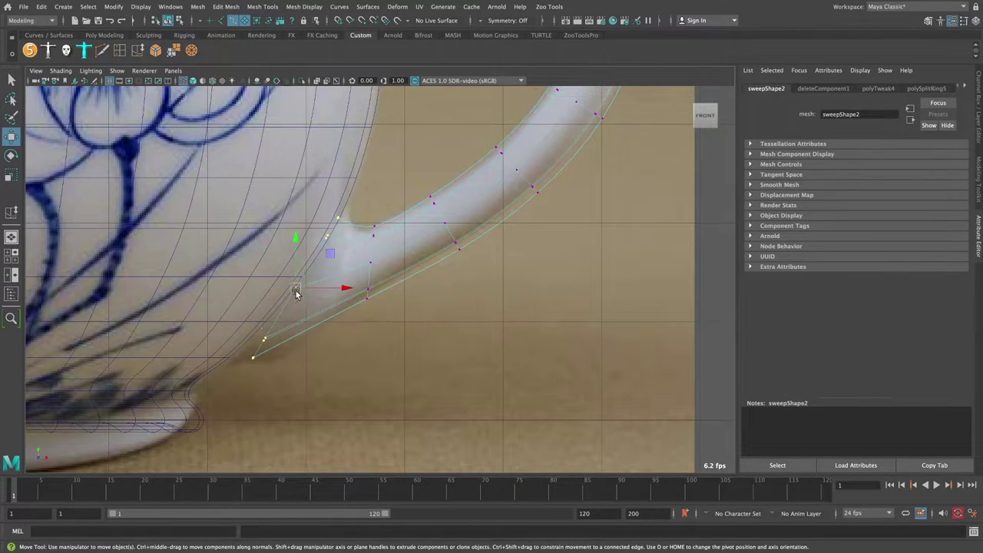
shift+right_drag(297, 293, 355, 216)
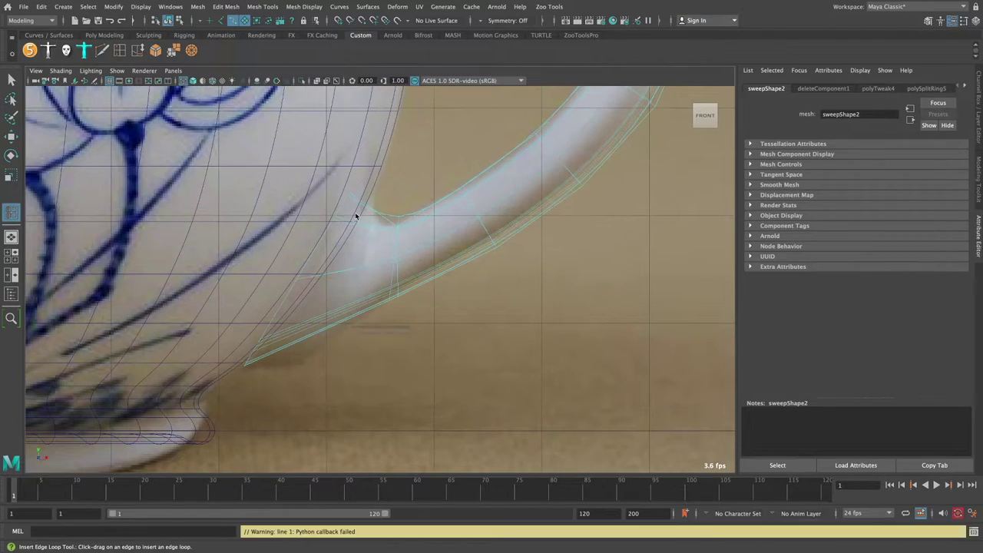
Add an edge loop near the join and shift the lower vertices to match the reference
click(372, 213)
key(e)
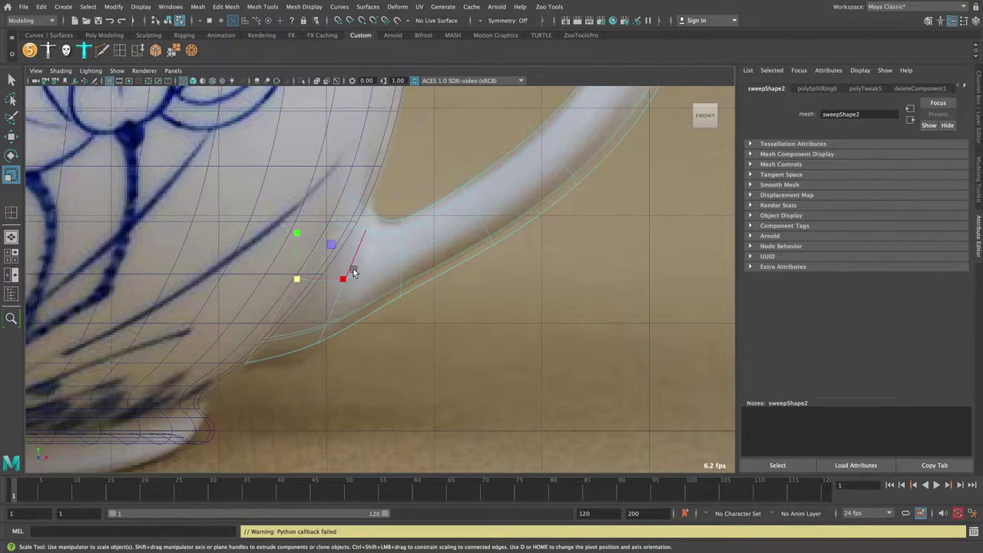
middle_drag(355, 258, 357, 286)
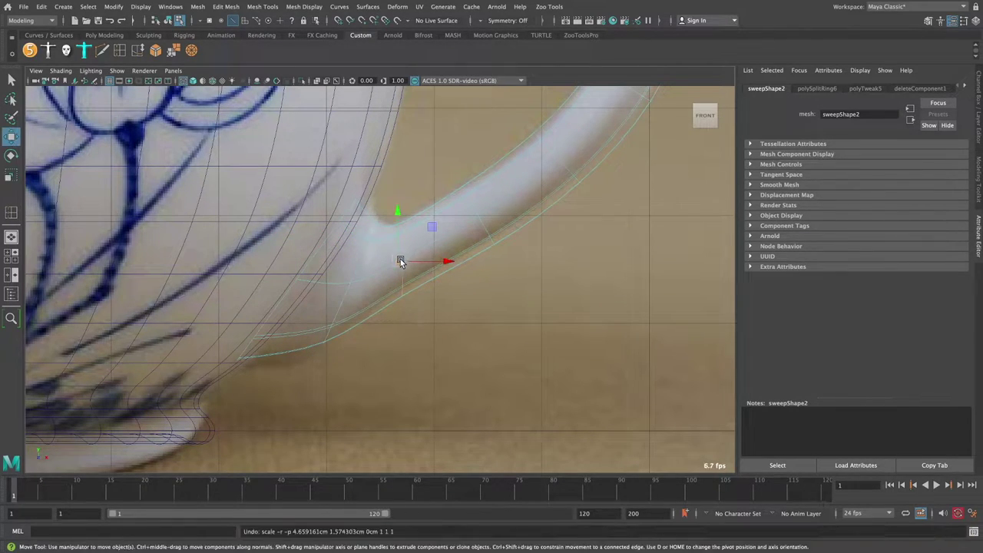
scroll(343, 296, down, 2)
key(space)
Orbit and zoom around the teapot to inspect the handle from the side
key(space)
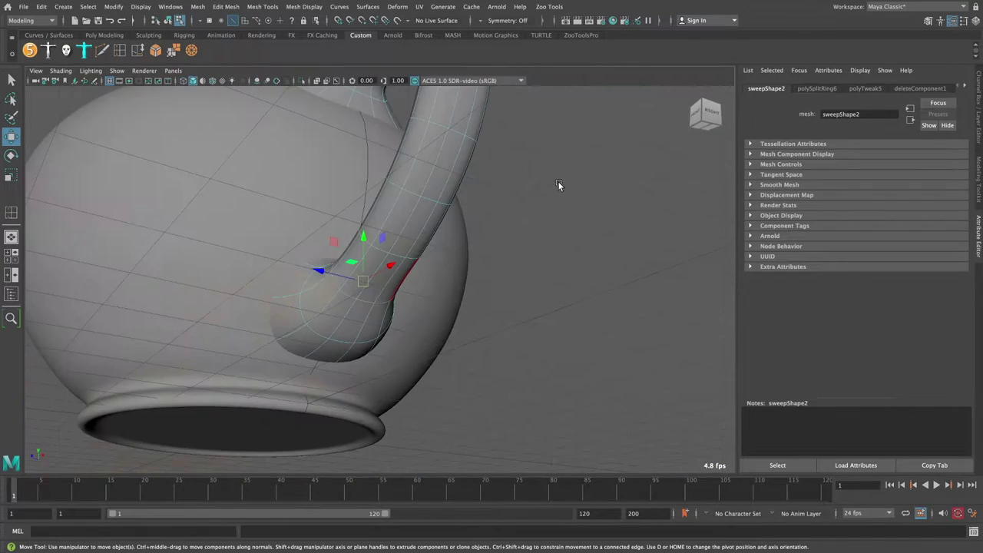
mouse_move(559, 182)
alt+mouse_down()
mouse_move(436, 178)
mouse_move(506, 153)
alt+mouse_up()
key(space)
drag(496, 253, 343, 314)
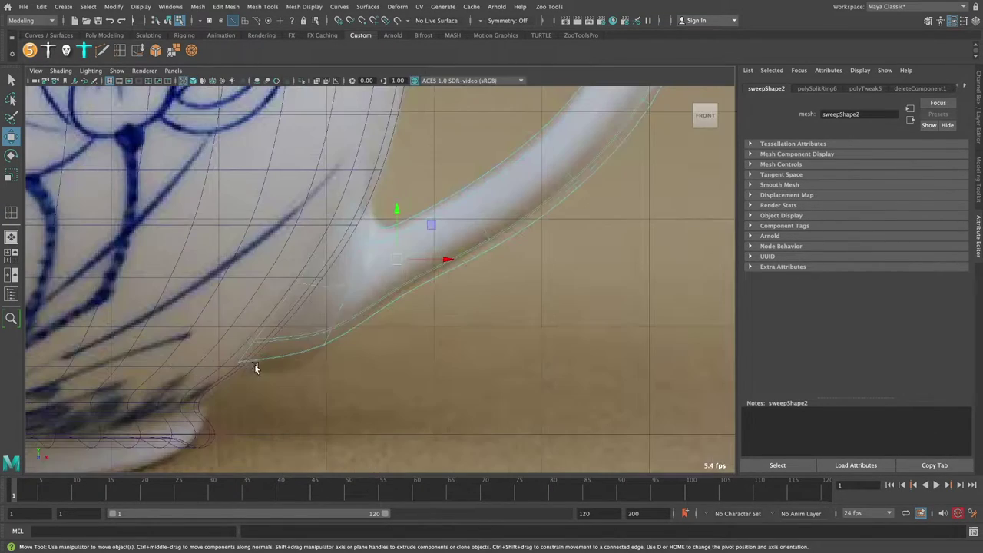
key(e)
key(w)
key(space)
key(space)
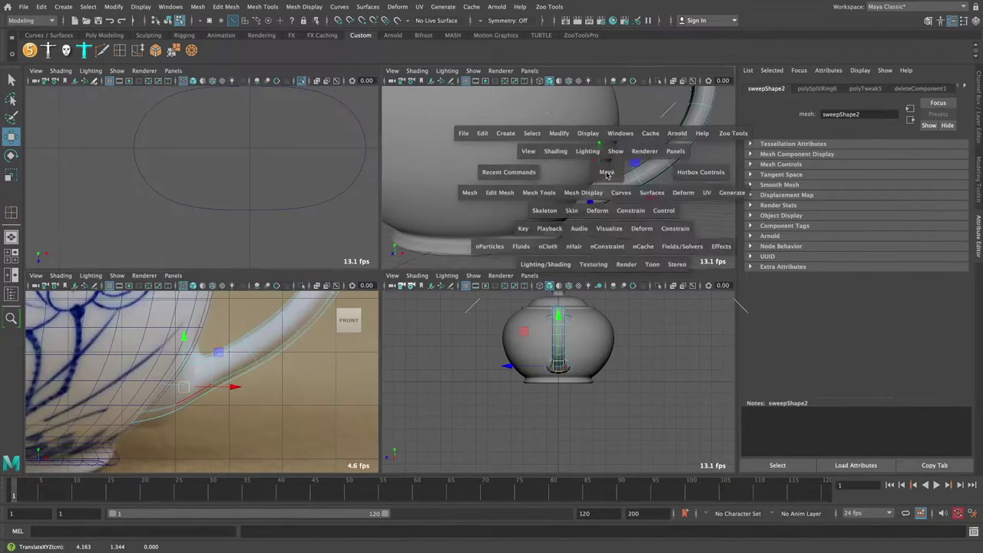
mouse_move(538, 192)
alt+mouse_down()
mouse_move(417, 228)
mouse_move(446, 247)
alt+mouse_up()
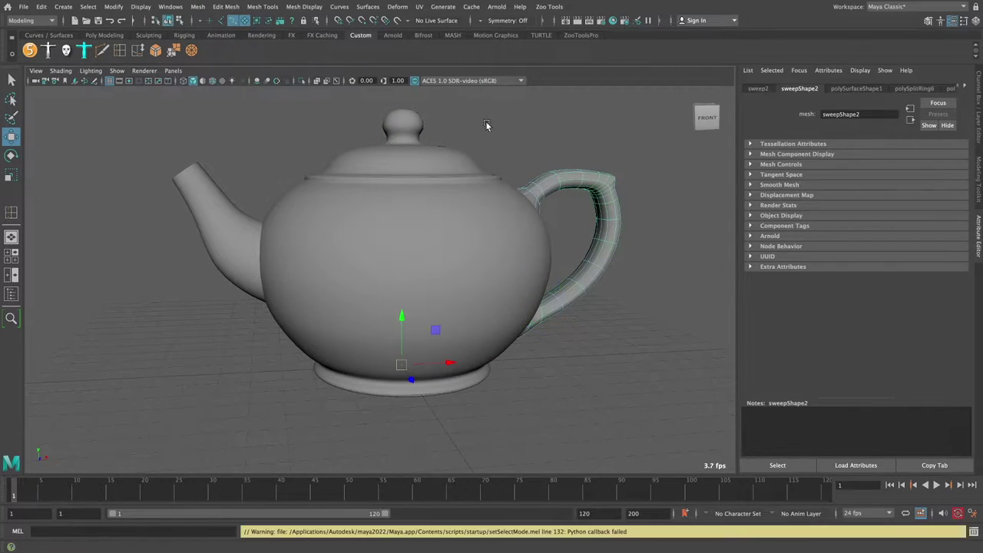
alt+drag(486, 125, 427, 236)
scroll(426, 237, up, 3)
right_drag(450, 230, 451, 179)
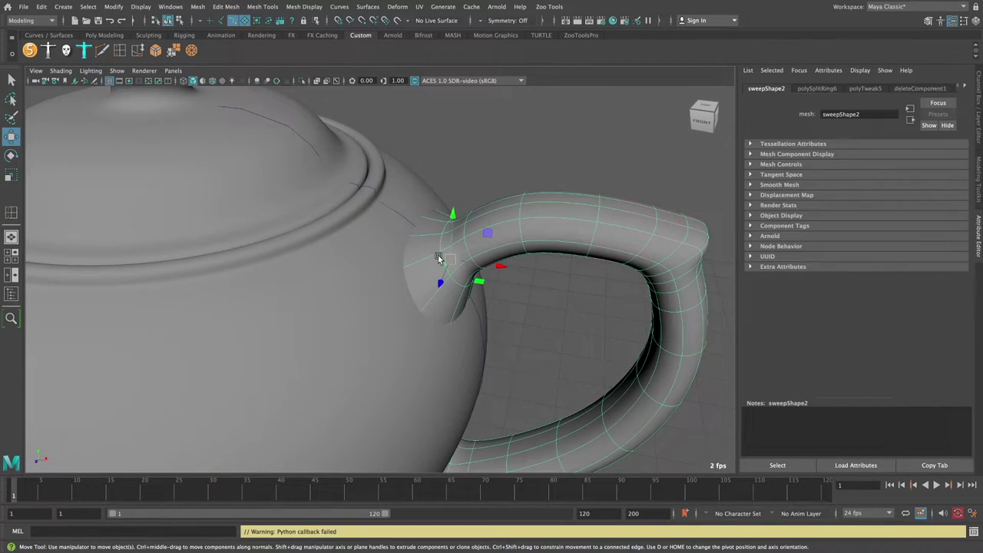
alt+drag(439, 258, 321, 172)
Isolate the teapot body to inspect the handle junction, then show all objects again
click(369, 259)
key(4)
key(5)
mouse_move(370, 259)
alt+mouse_down()
mouse_move(463, 221)
mouse_move(413, 235)
mouse_move(369, 226)
mouse_move(373, 213)
alt+mouse_up()
click(463, 221)
click(368, 226)
scroll(386, 216, up, 3)
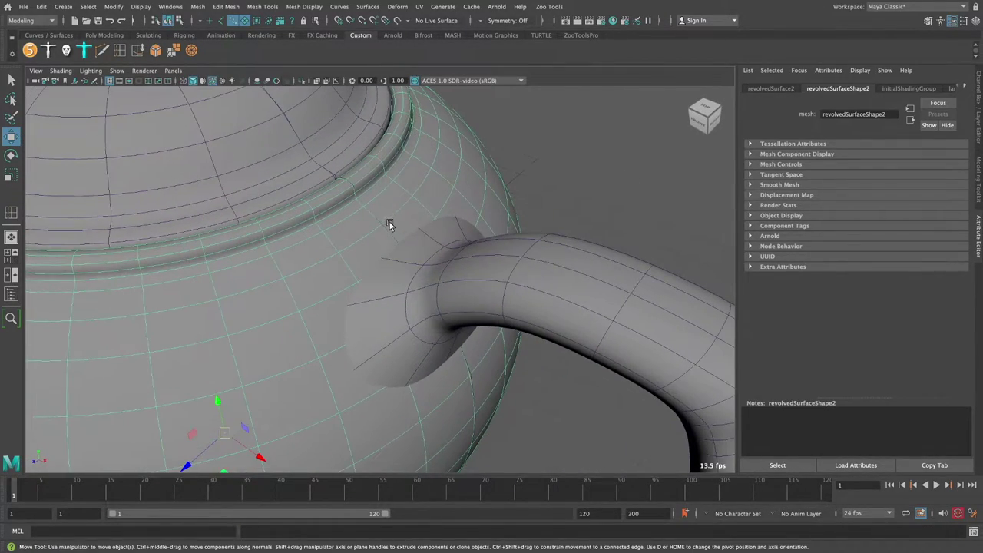
click(303, 81)
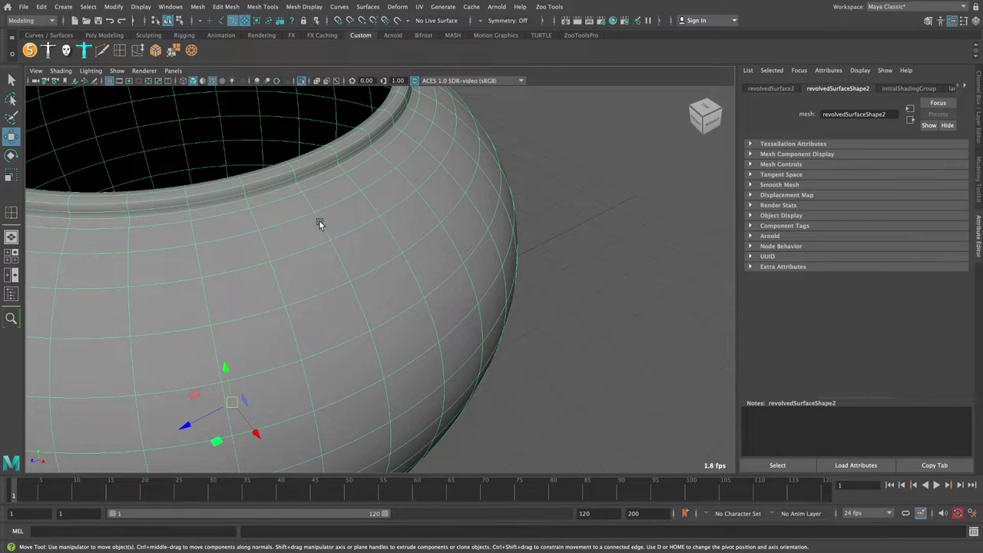
alt+drag(319, 223, 354, 267)
mouse_move(329, 235)
alt+mouse_down()
mouse_move(337, 238)
mouse_move(253, 259)
mouse_move(200, 134)
mouse_move(294, 204)
mouse_move(249, 205)
mouse_move(283, 185)
mouse_move(609, 191)
alt+mouse_up()
key(ctrl+1)
In the maximized Front view, scale the handle's upper-joint components down slightly
key(space)
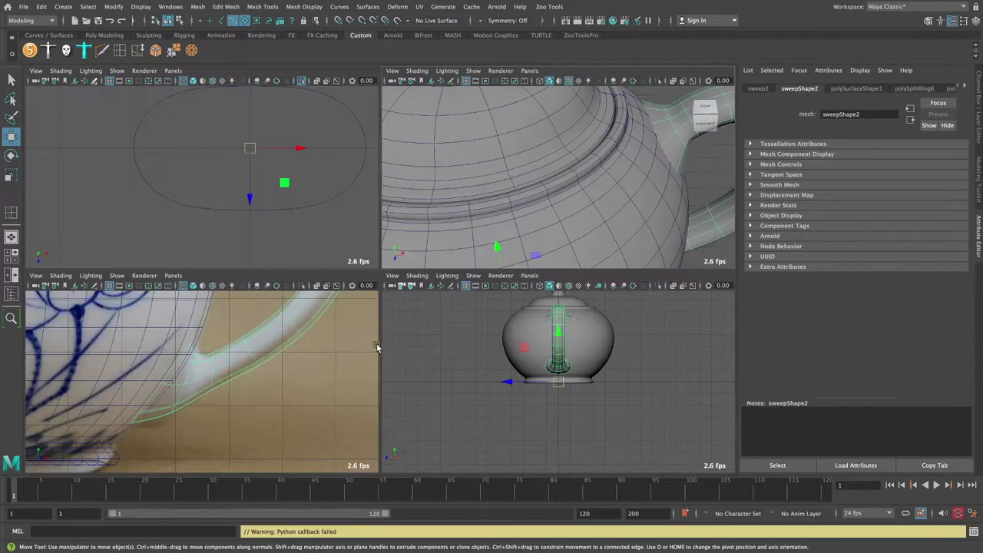
key(space)
scroll(376, 175, up, 3)
right_click(345, 227)
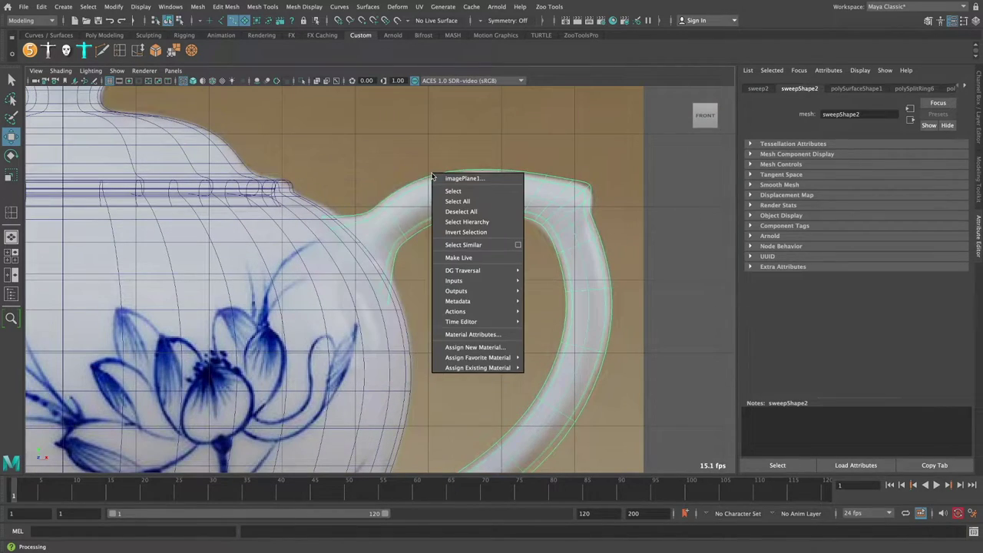
key(r)
drag(344, 242, 352, 260)
Return to the perspective view and select the teapot body
key(space)
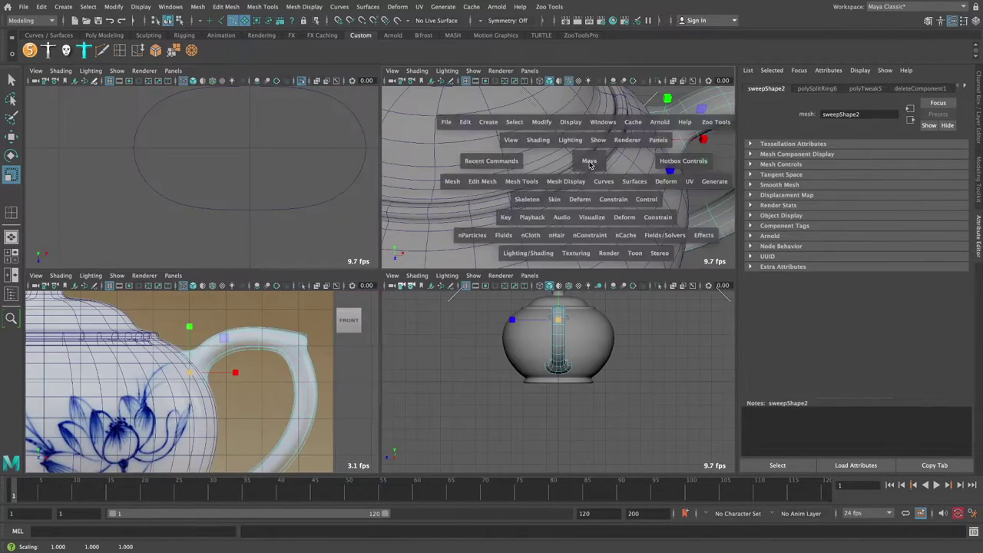
key(w)
mouse_move(479, 216)
alt+mouse_down()
mouse_move(351, 243)
mouse_move(383, 246)
mouse_move(529, 333)
mouse_move(483, 264)
mouse_move(520, 300)
mouse_move(249, 98)
alt+mouse_up()
click(530, 333)
click(529, 333)
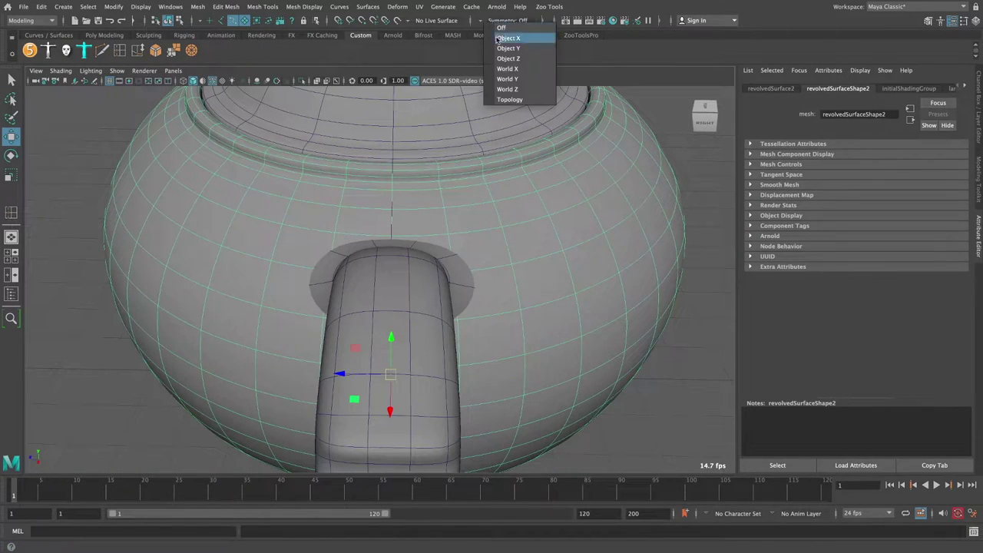
Turn on World Z symmetry and multi-cut new edges around the handle joint on the body
click(507, 89)
alt+drag(399, 234, 466, 233)
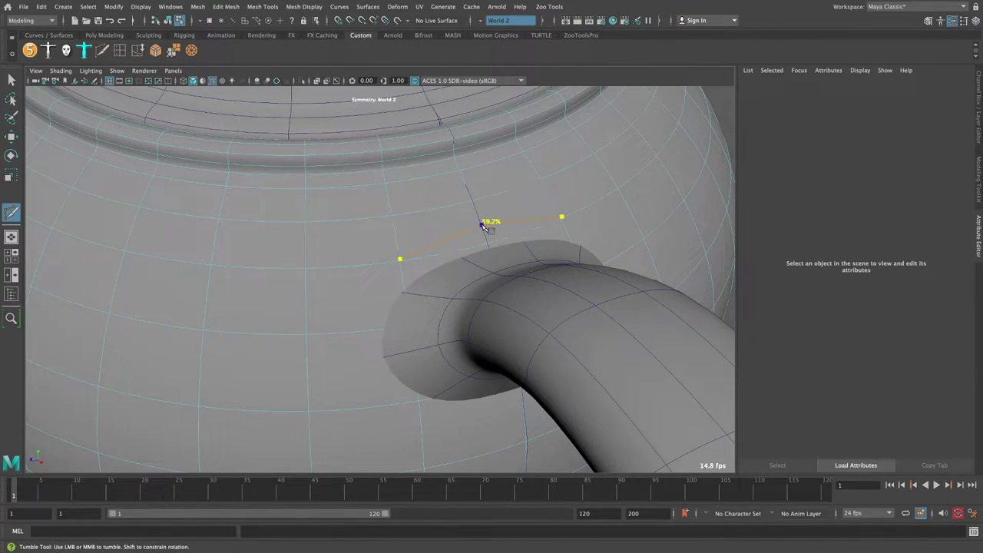
click(384, 308)
alt+drag(384, 307, 393, 284)
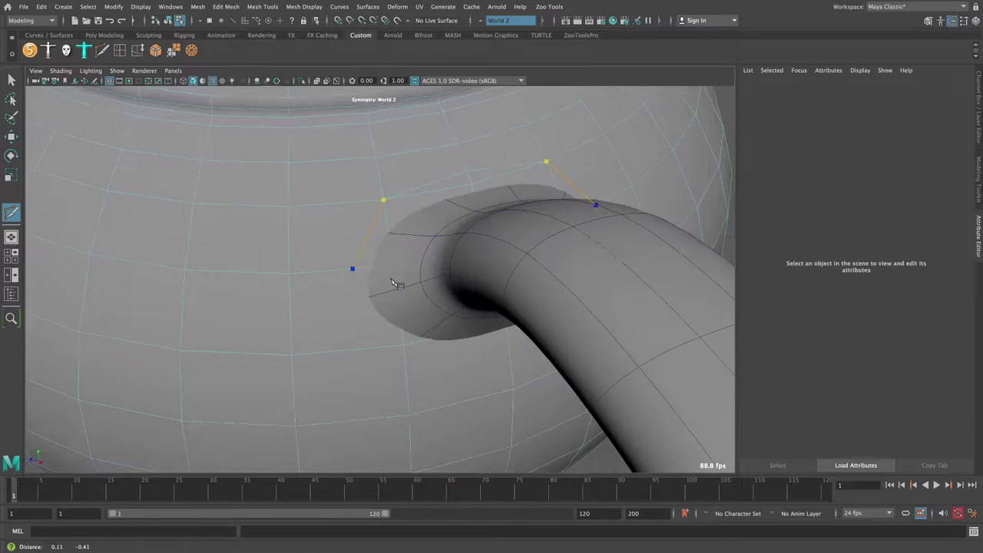
mouse_move(392, 348)
alt+mouse_down()
mouse_move(452, 302)
mouse_move(477, 263)
alt+mouse_up()
mouse_move(412, 258)
alt+mouse_down()
mouse_move(373, 226)
mouse_move(435, 238)
mouse_move(345, 323)
mouse_move(450, 345)
mouse_move(339, 236)
alt+mouse_up()
Delete the body faces under the handle joint to open a hole
key(w)
right_click(436, 238)
click(423, 315)
key(Delete)
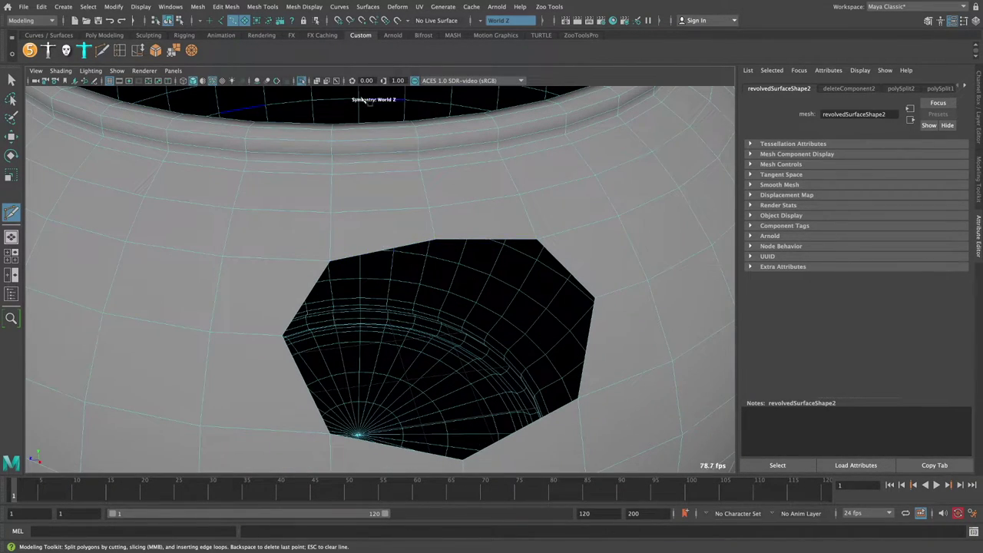
Show the whole scene, close in on the hole, and add a cut point on its edge
click(304, 82)
alt+drag(371, 217, 384, 228)
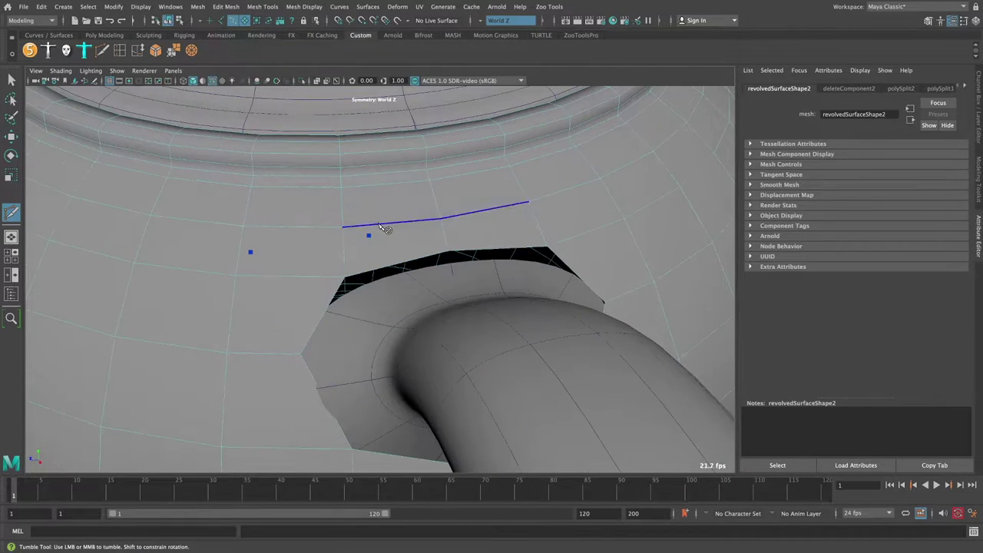
alt+drag(456, 223, 482, 202)
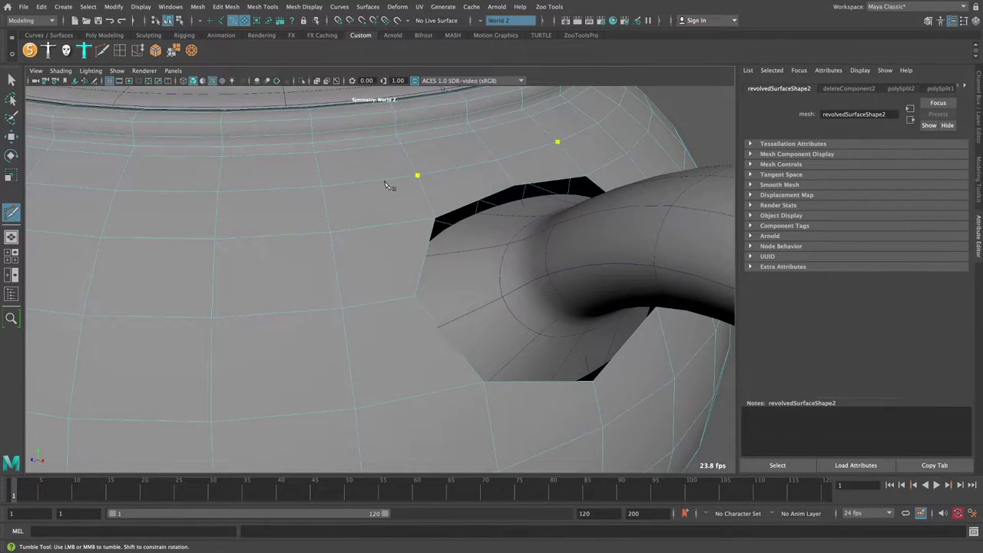
alt+drag(385, 185, 402, 377)
alt+right_drag(401, 377, 489, 321)
alt+middle_drag(486, 326, 400, 251)
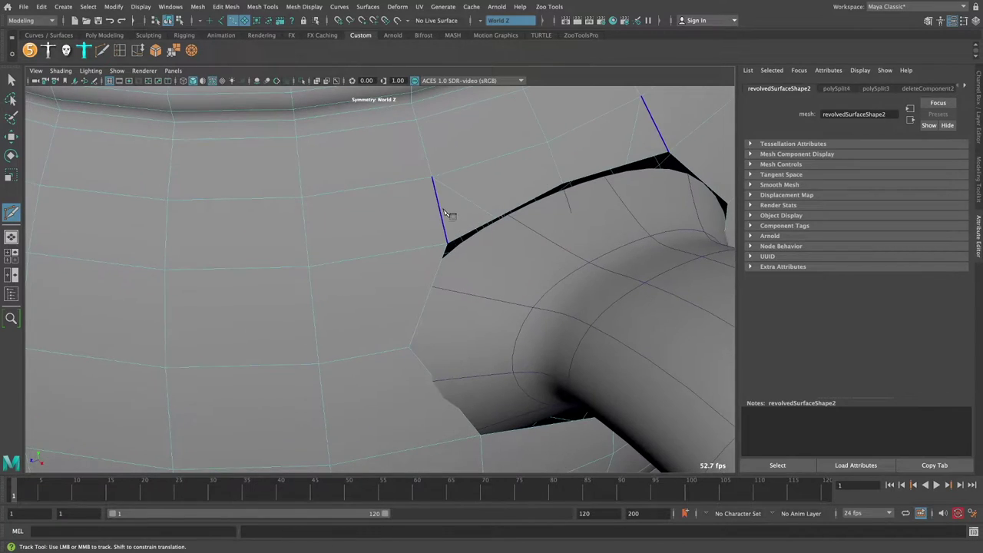
alt+middle_drag(377, 355, 405, 309)
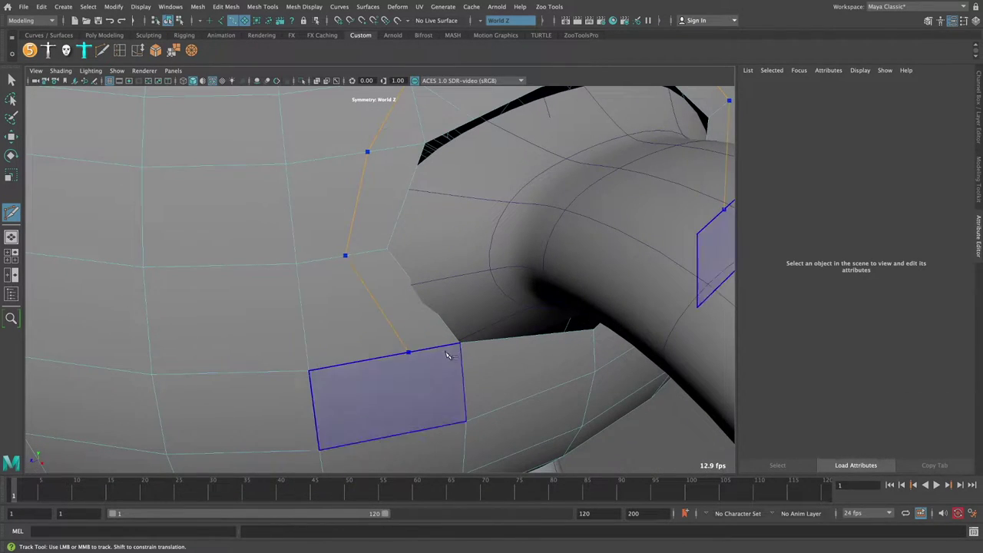
mouse_move(470, 333)
alt+mouse_down()
mouse_move(454, 308)
mouse_move(472, 324)
alt+mouse_up()
click(377, 287)
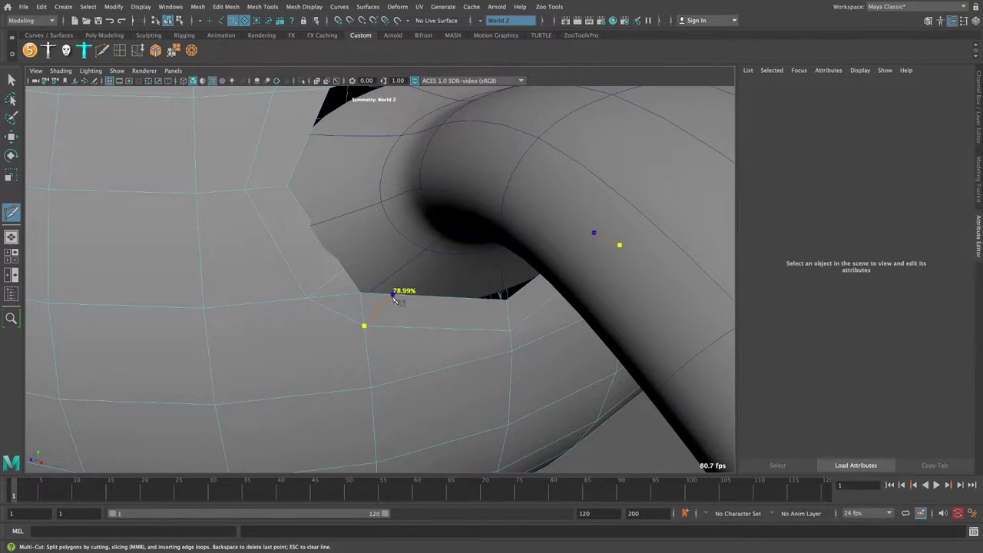
Delete the extra edge beside the hole and slide edges to tidy the opening
click(364, 305)
click(226, 7)
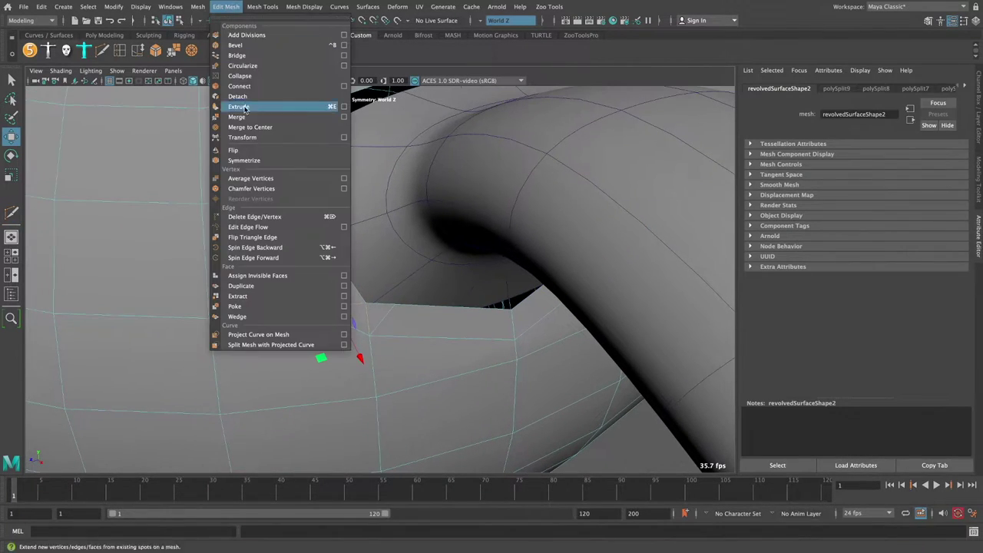
click(261, 217)
alt+drag(261, 217, 359, 172)
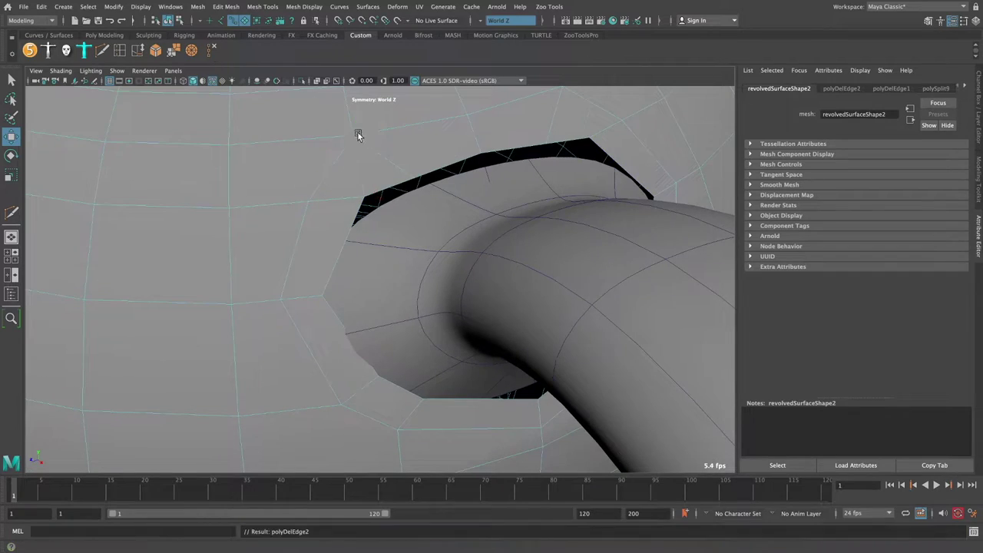
alt+drag(357, 135, 398, 300)
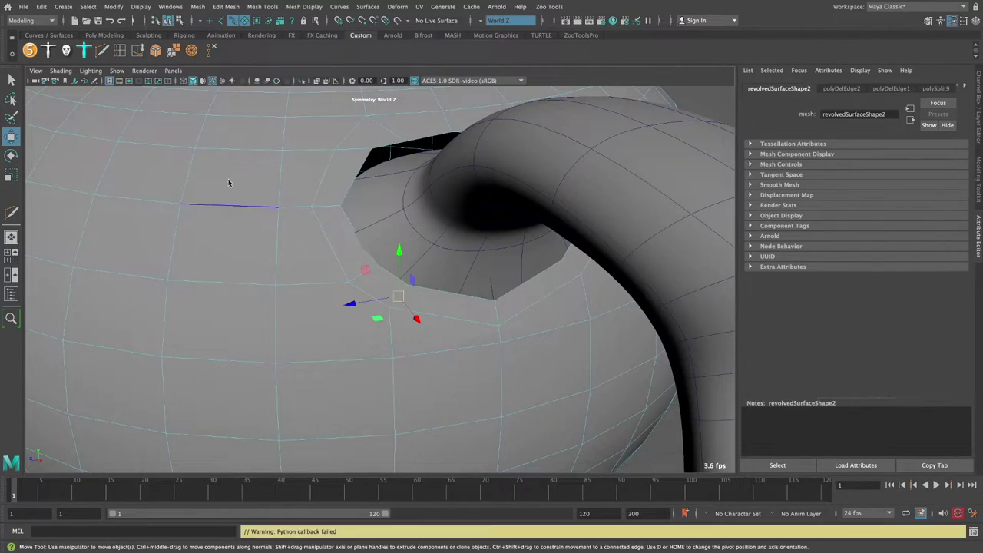
key(y)
mouse_move(228, 182)
alt+mouse_down()
mouse_move(402, 192)
mouse_move(361, 187)
mouse_move(423, 237)
mouse_move(403, 264)
mouse_move(427, 239)
mouse_move(551, 170)
mouse_move(318, 268)
mouse_move(395, 228)
mouse_move(379, 190)
mouse_move(389, 221)
mouse_move(380, 235)
mouse_move(387, 200)
mouse_move(462, 263)
mouse_move(513, 269)
alt+mouse_up()
key(w)
Select the handle and then the teapot body again
click(551, 170)
click(318, 268)
scroll(370, 249, up, 3)
click(388, 200)
key(ctrl+z)
In the maximized Top view, box-select the handle's upper section
alt+drag(645, 295, 444, 244)
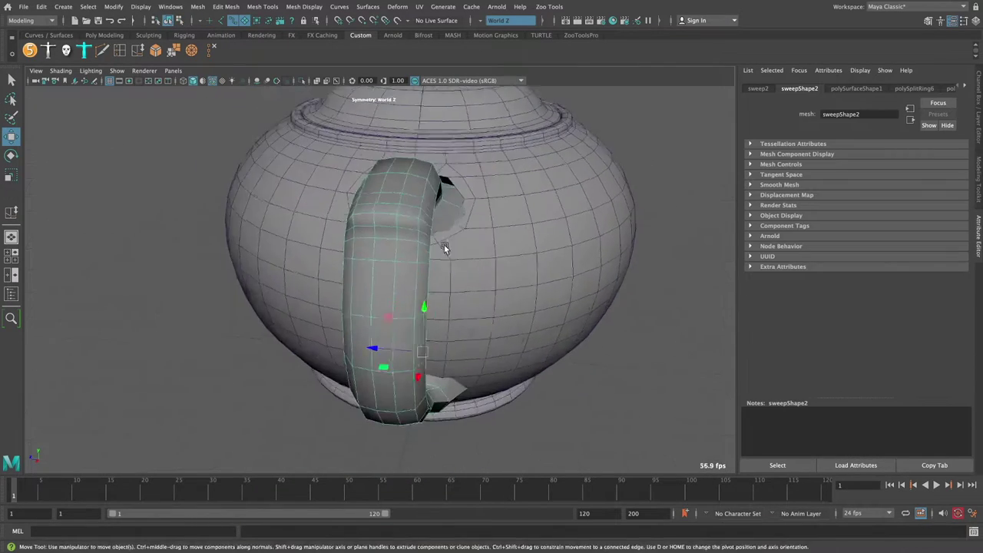
key(space)
key(space)
scroll(390, 206, up, 3)
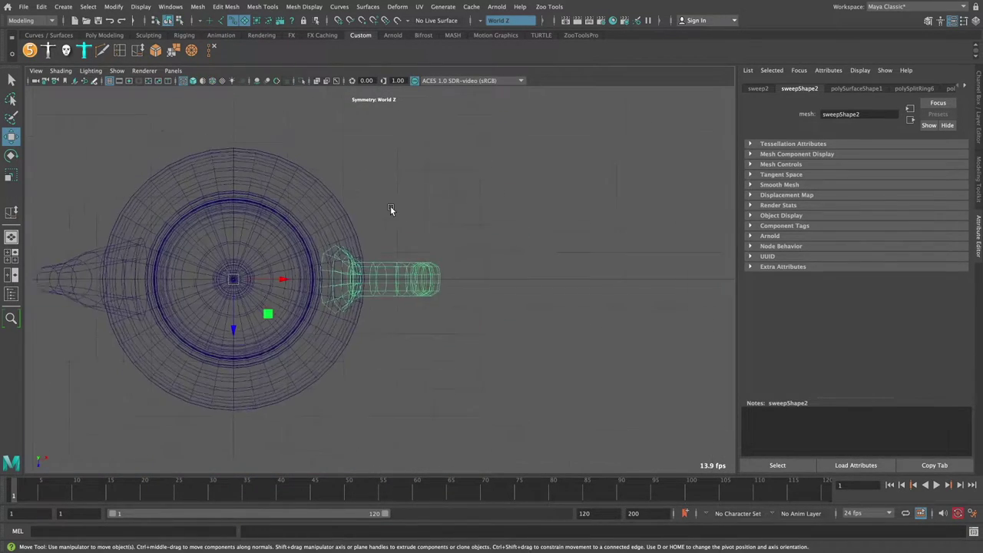
scroll(361, 209, up, 3)
drag(234, 203, 532, 271)
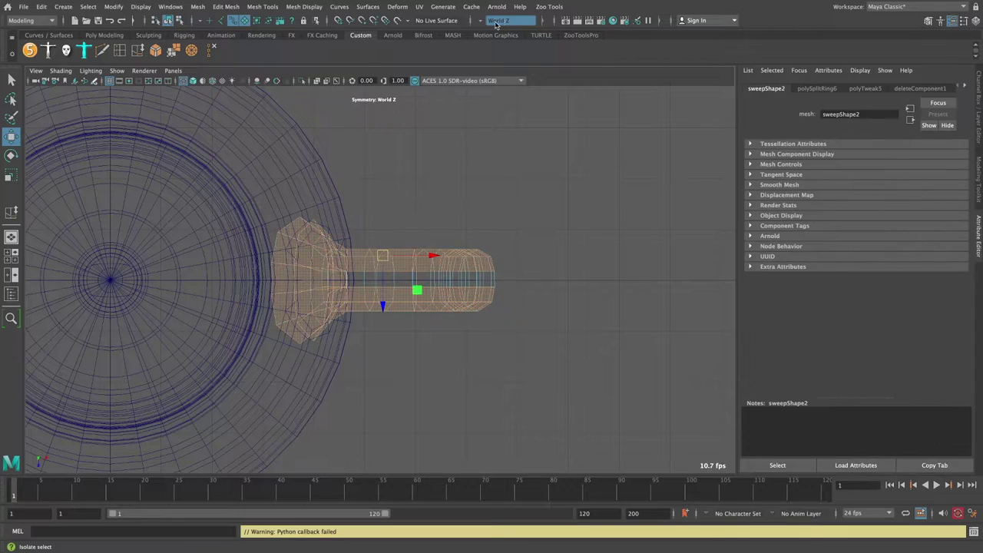
alt+drag(251, 285, 536, 336)
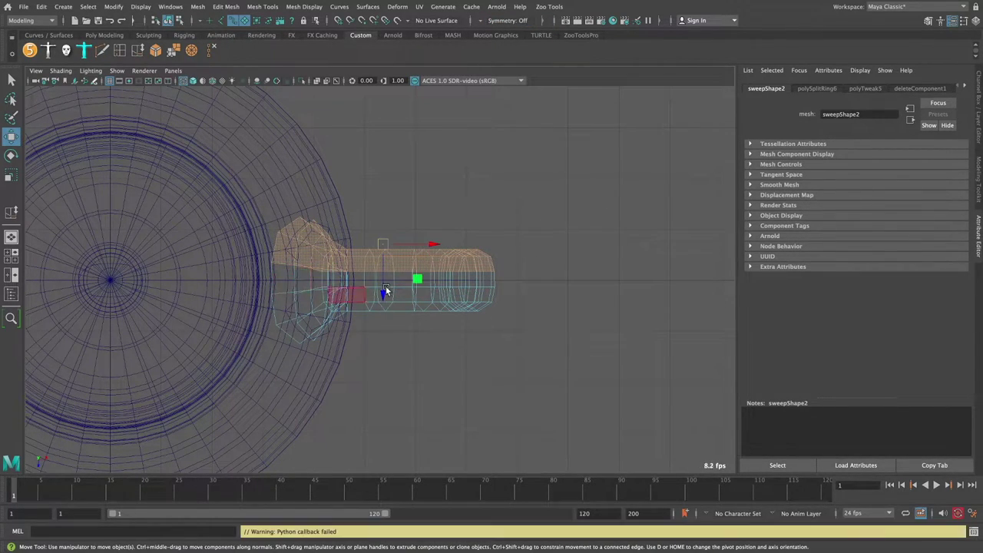
Select the handle's top row of vertices and align them straight with the Move tool
right_drag(385, 290, 369, 274)
scroll(377, 276, up, 2)
drag(548, 255, 238, 275)
key(ctrl+z)
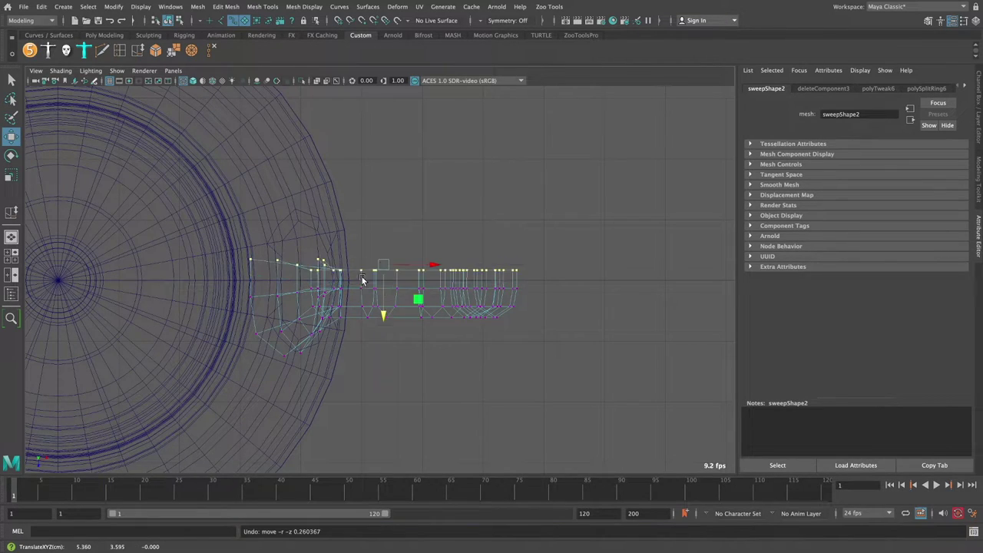
scroll(362, 280, up, 1)
double_click(11, 137)
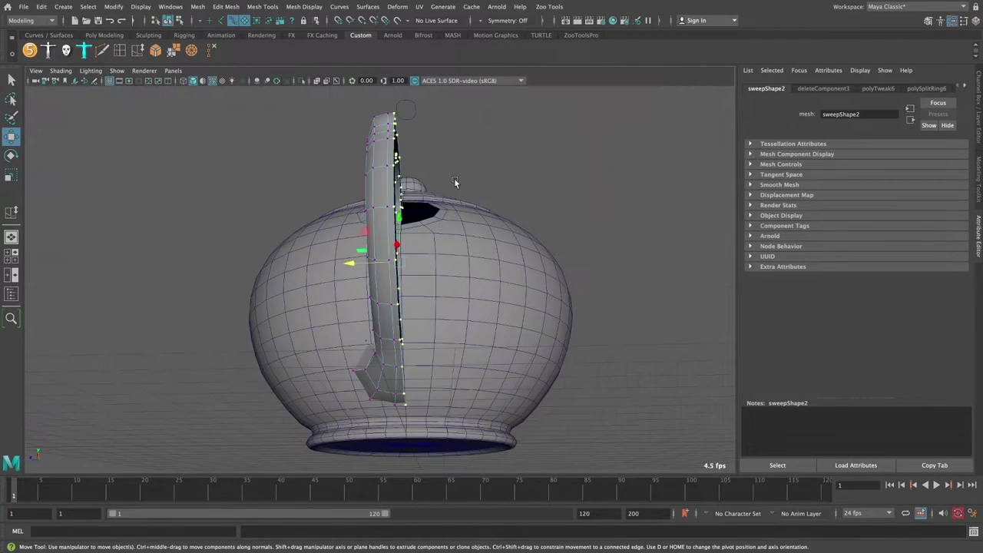
Return to the perspective view and orbit around the handle joint
key(f)
mouse_move(418, 215)
alt+mouse_down()
mouse_move(219, 83)
mouse_move(370, 160)
mouse_move(305, 187)
mouse_move(384, 253)
mouse_move(369, 204)
alt+mouse_up()
right_drag(369, 205, 372, 170)
mouse_move(372, 170)
alt+mouse_down()
mouse_move(351, 193)
mouse_move(253, 139)
alt+mouse_up()
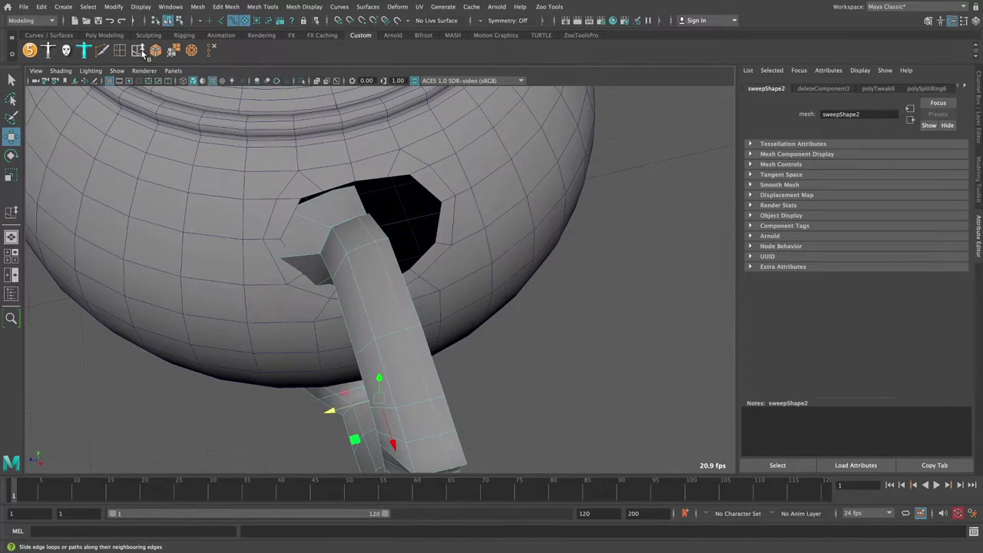
Orbit to the body hole and select a vertex at the handle's end
alt+drag(585, 207, 568, 196)
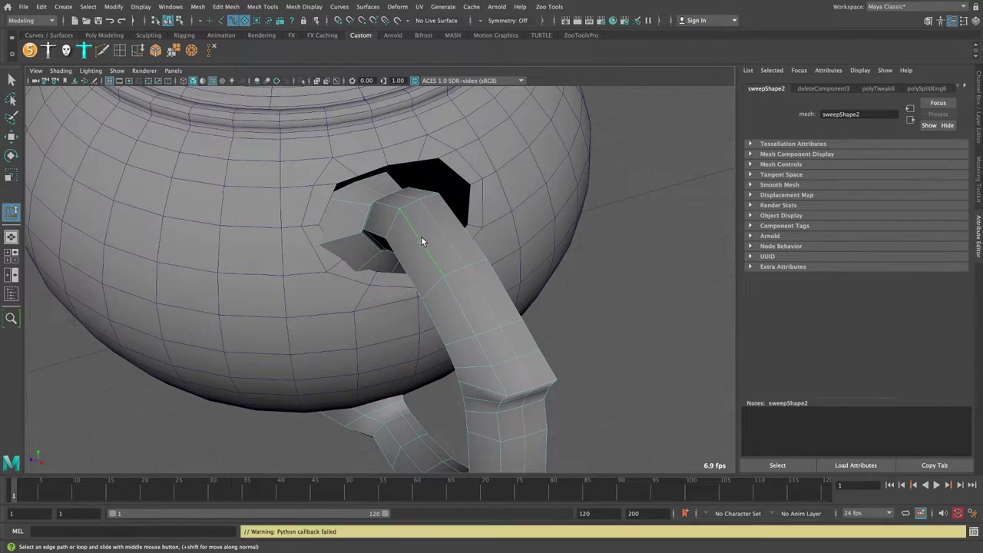
mouse_move(421, 235)
alt+mouse_down()
mouse_move(501, 202)
mouse_move(563, 213)
mouse_move(422, 179)
mouse_move(391, 185)
mouse_move(602, 182)
mouse_move(337, 193)
mouse_move(351, 233)
mouse_move(546, 180)
alt+mouse_up()
scroll(397, 200, up, 3)
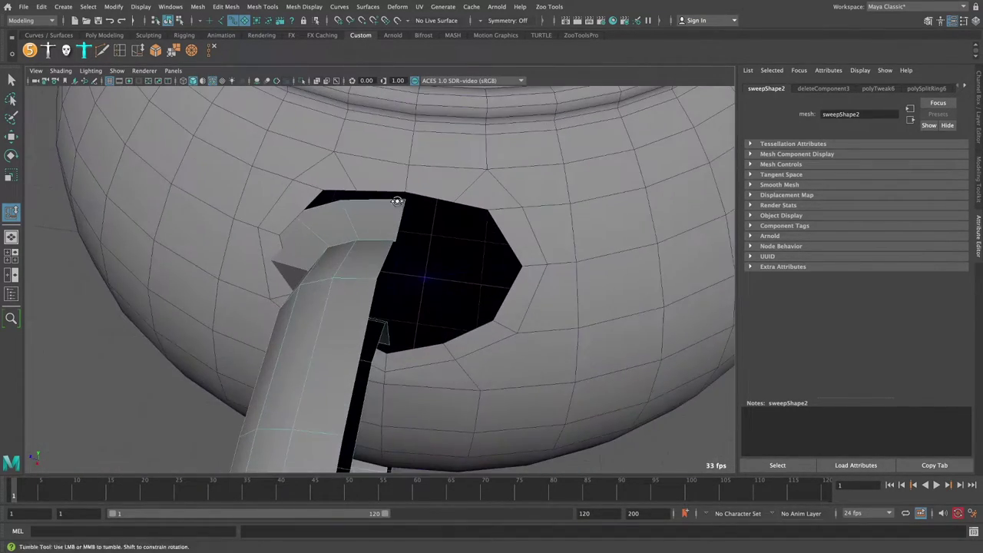
key(w)
scroll(388, 198, up, 2)
mouse_move(387, 197)
alt+mouse_down()
mouse_move(362, 205)
mouse_move(408, 187)
mouse_move(328, 238)
mouse_move(368, 246)
mouse_move(425, 191)
mouse_move(450, 183)
mouse_move(430, 196)
mouse_move(461, 188)
mouse_move(509, 198)
mouse_move(520, 318)
alt+mouse_up()
click(509, 199)
click(529, 305)
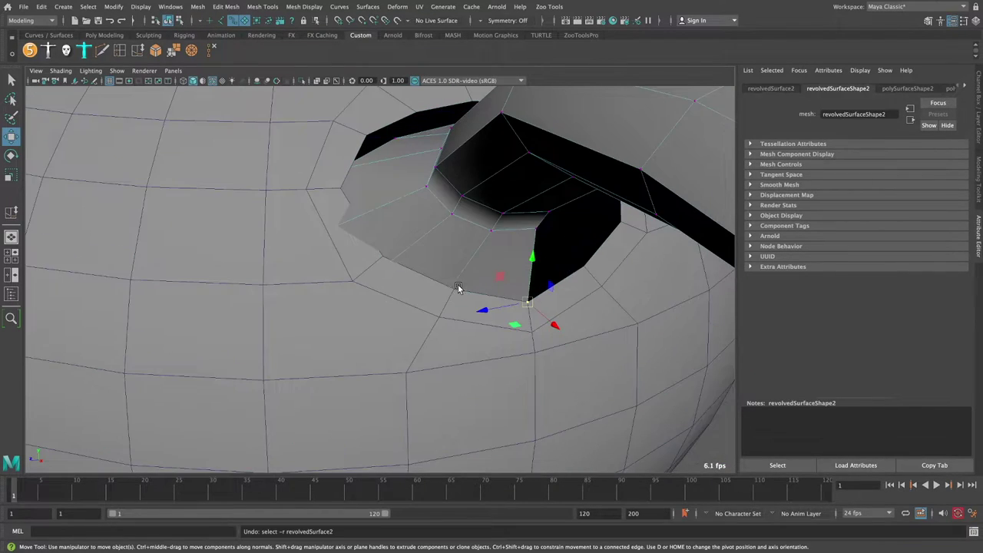
Pull the handle end's rim vertex up onto the body surface at the hole
key(4)
click(433, 315)
key(5)
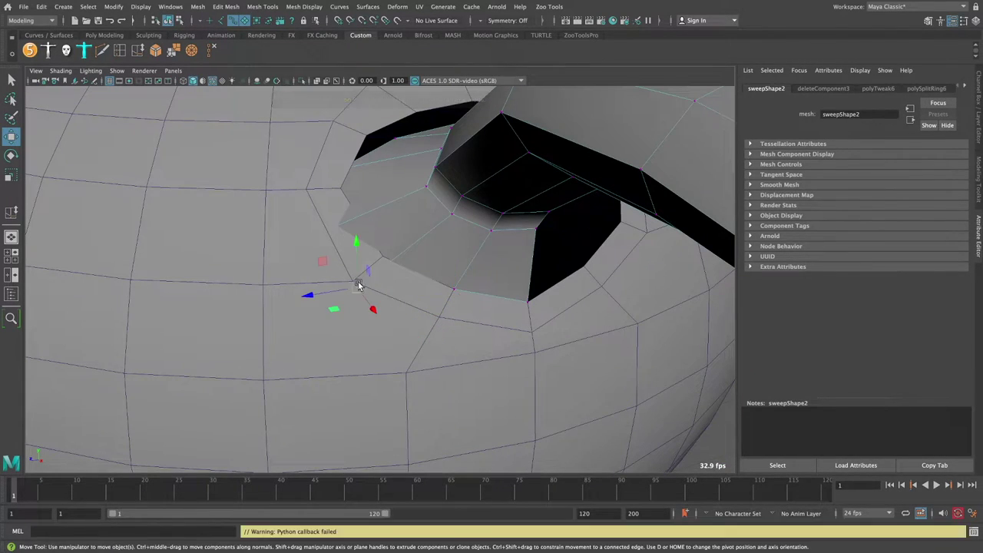
drag(358, 285, 386, 260)
mouse_move(310, 236)
alt+mouse_down()
mouse_move(393, 213)
mouse_move(369, 188)
mouse_move(417, 215)
mouse_move(450, 215)
mouse_move(423, 219)
alt+mouse_up()
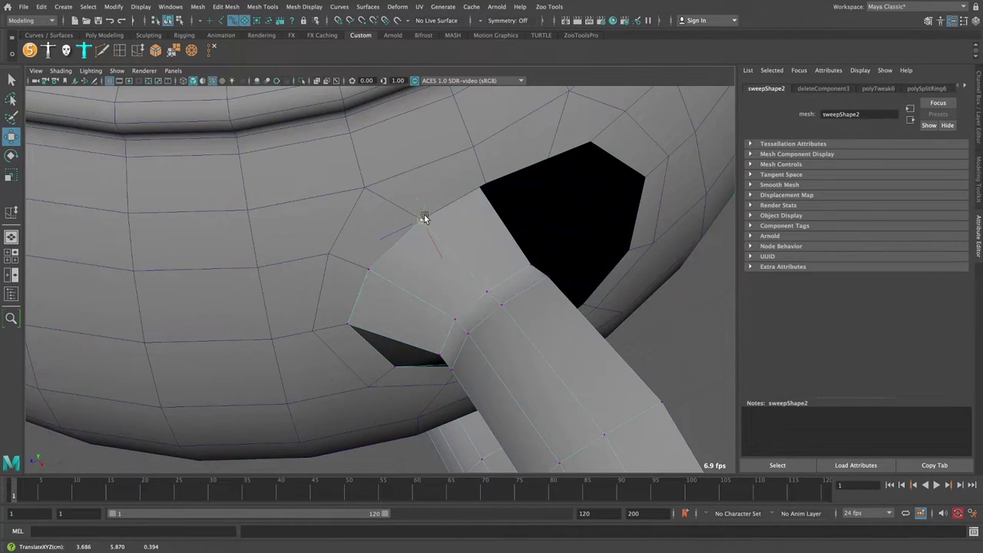
mouse_move(486, 187)
alt+mouse_down()
mouse_move(508, 226)
mouse_move(329, 125)
alt+mouse_up()
Mirror the handle with Duplicate Special using Scale -1, creating sweep3
key(F8)
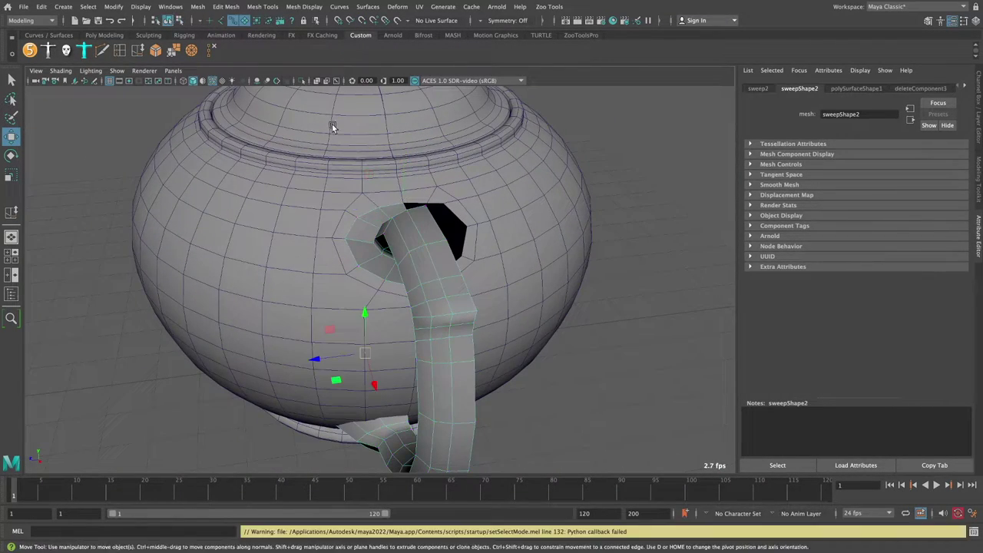
click(41, 6)
click(159, 168)
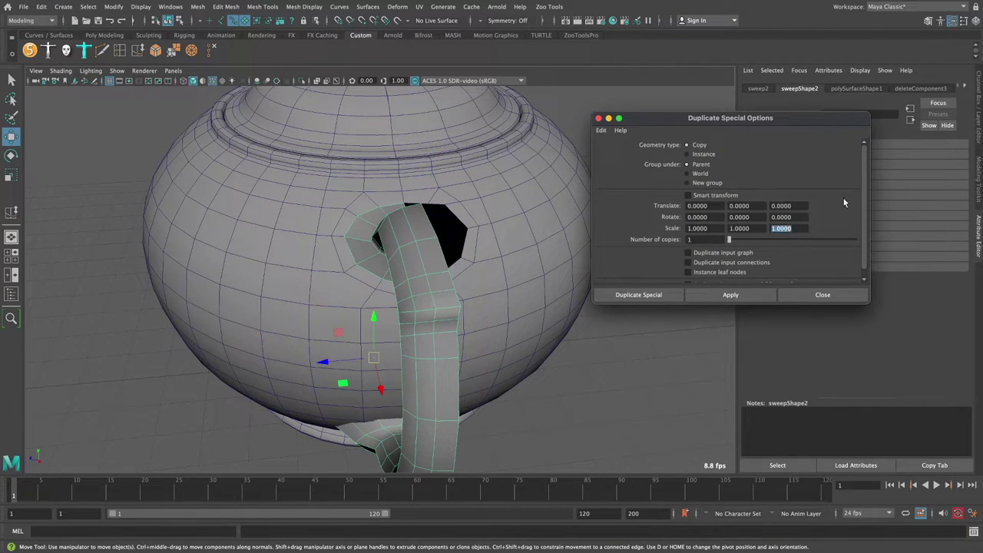
text(-1)
click(638, 294)
mouse_move(638, 294)
alt+mouse_down()
mouse_move(546, 214)
mouse_move(422, 267)
alt+mouse_up()
Combine the two handle halves and merge the seam vertices into one mesh, sweep4
click(197, 6)
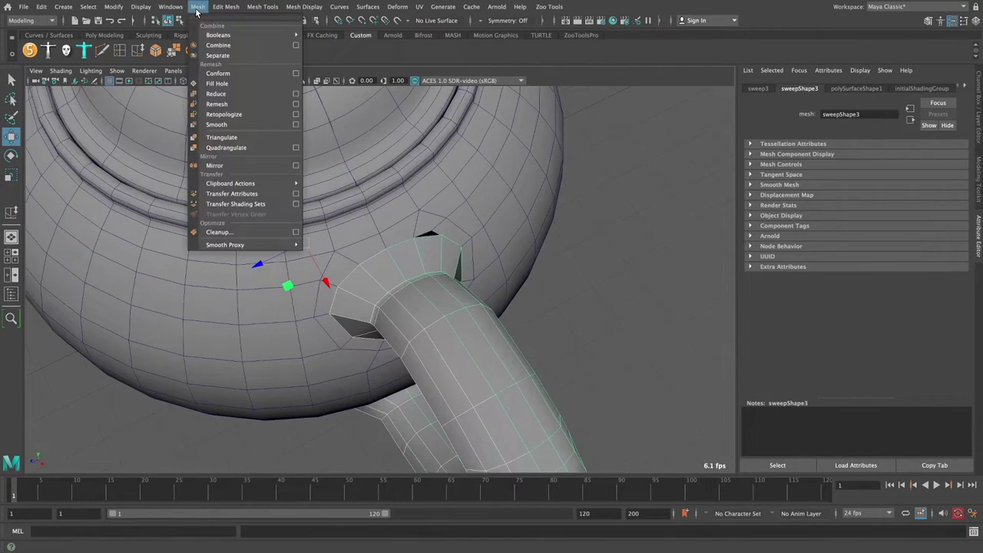
click(218, 44)
click(225, 6)
click(331, 127)
click(741, 294)
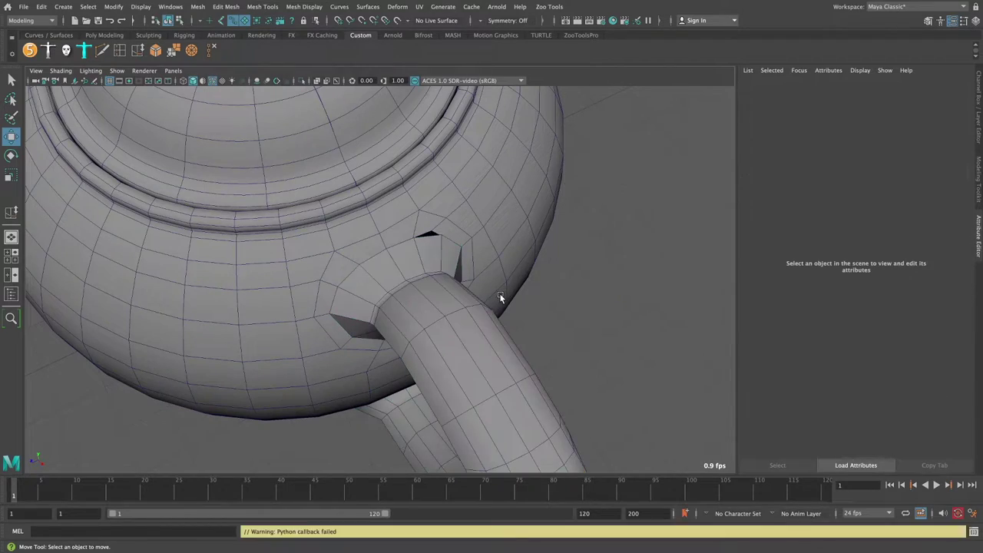
Move the vertex at the edge of the body hole to close the black gap
click(497, 316)
click(357, 257)
mouse_move(498, 316)
alt+mouse_down()
mouse_move(357, 257)
mouse_move(486, 251)
mouse_move(411, 235)
mouse_move(391, 241)
mouse_move(460, 241)
alt+mouse_up()
scroll(407, 233, up, 3)
click(406, 235)
click(461, 241)
click(417, 220)
scroll(436, 292, up, 3)
click(437, 292)
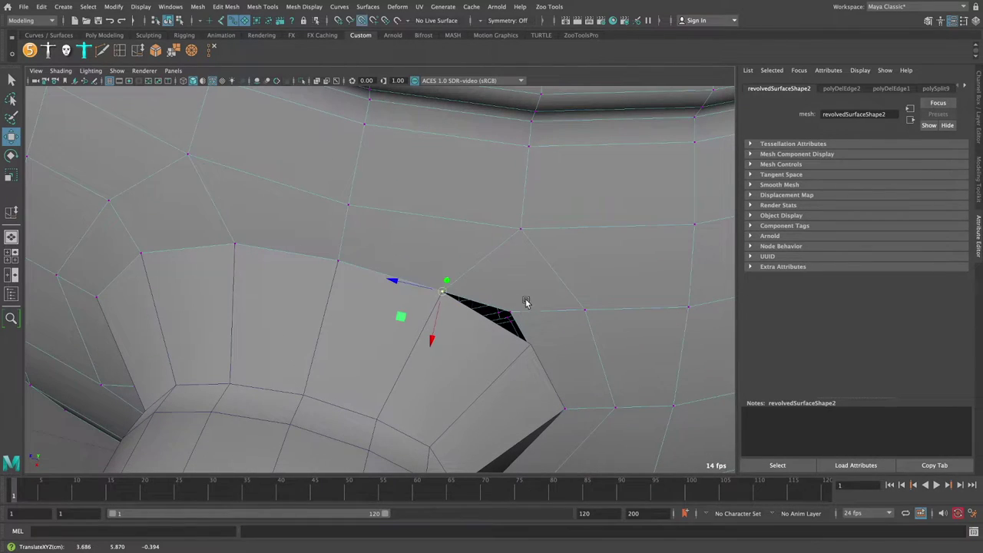
drag(527, 303, 530, 340)
Return to object mode, show the four-view layout, and box-select the body and handle
scroll(538, 307, down, 5)
scroll(434, 198, down, 5)
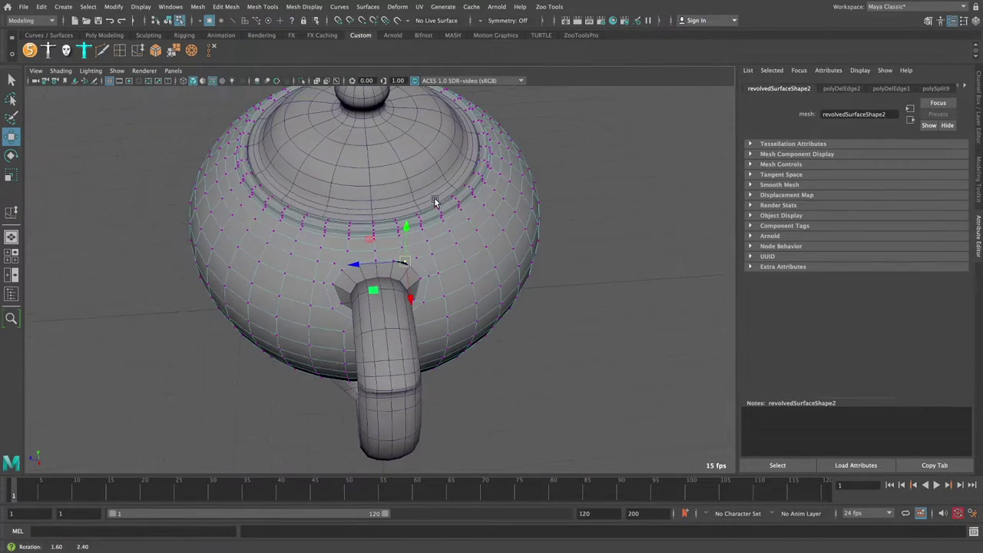
key(F8)
click(471, 211)
key(space)
right_click(288, 126)
drag(64, 112, 330, 196)
scroll(330, 196, up, 5)
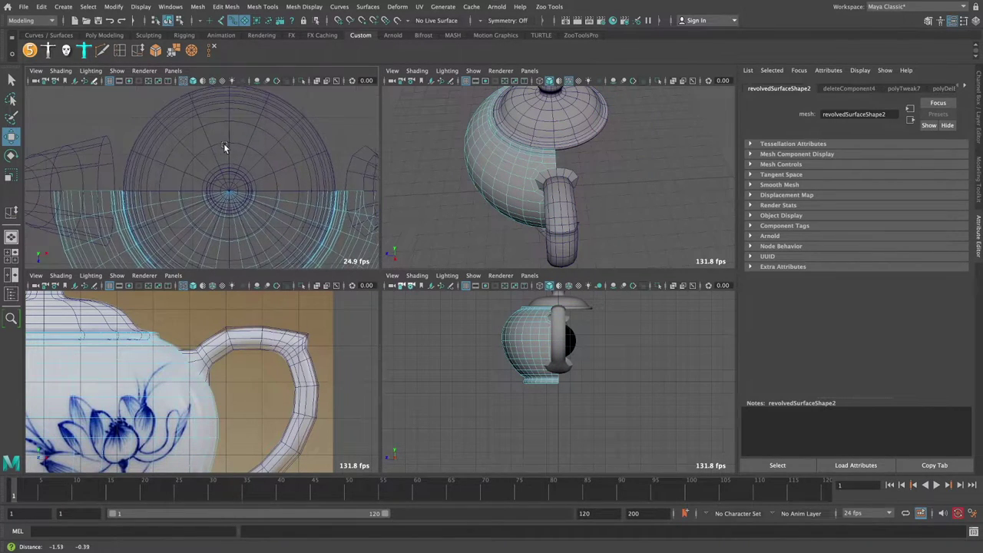
Combine body and handle into sweep5, merge the joint vertices, and delete history
click(198, 6)
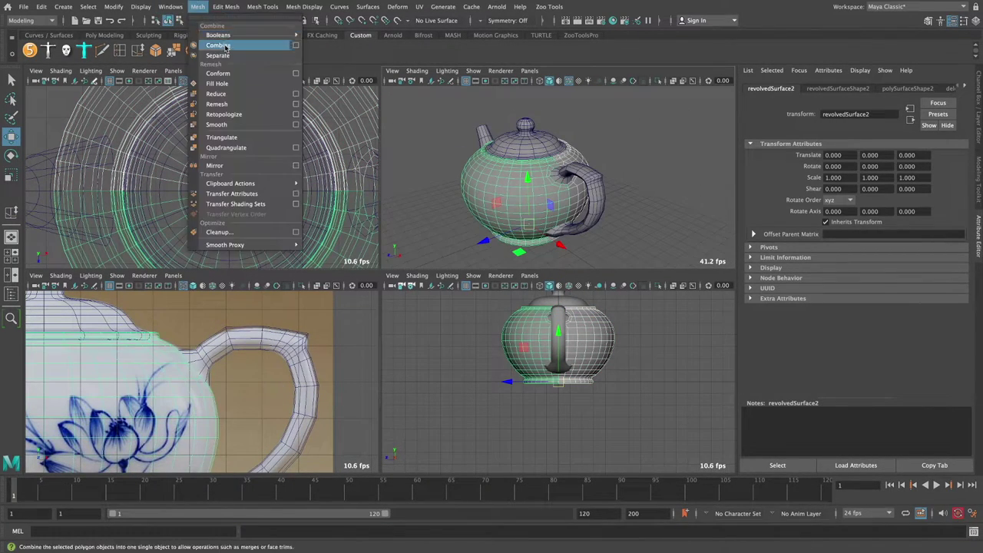
click(236, 117)
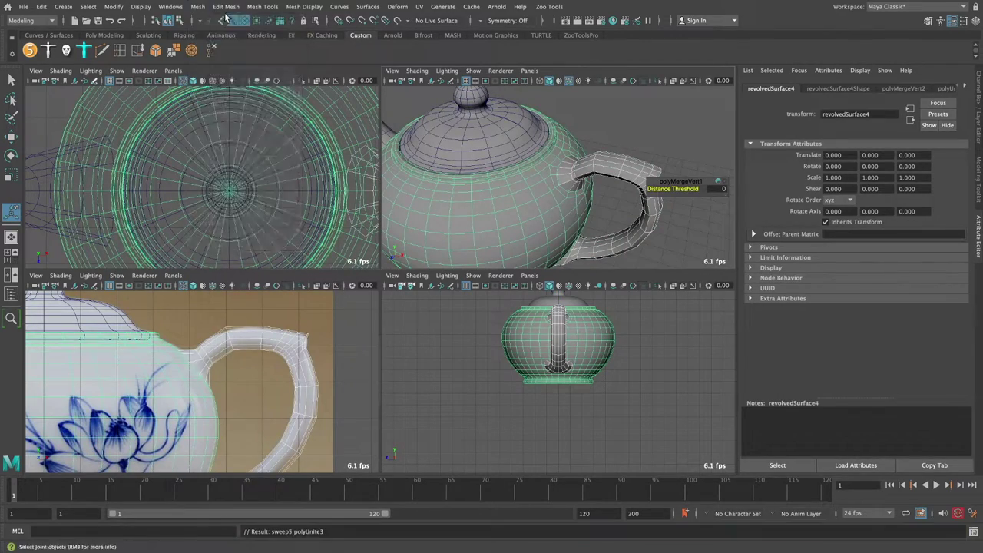
key(space)
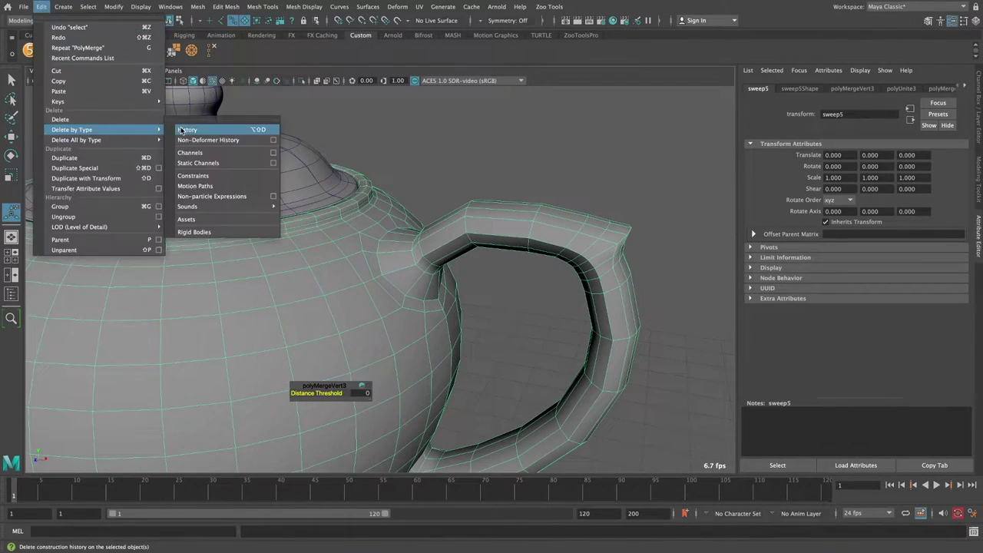
scroll(451, 242, up, 3)
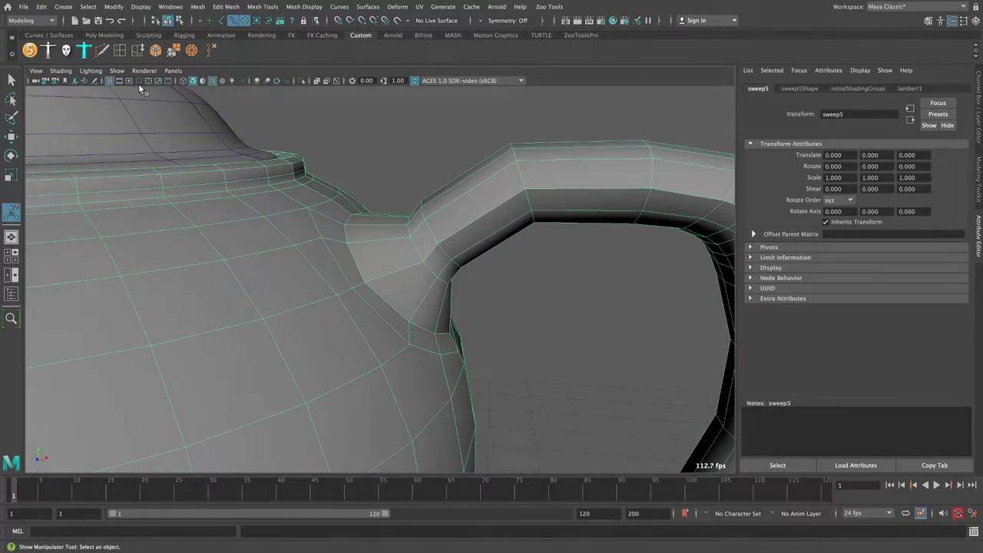
click(135, 51)
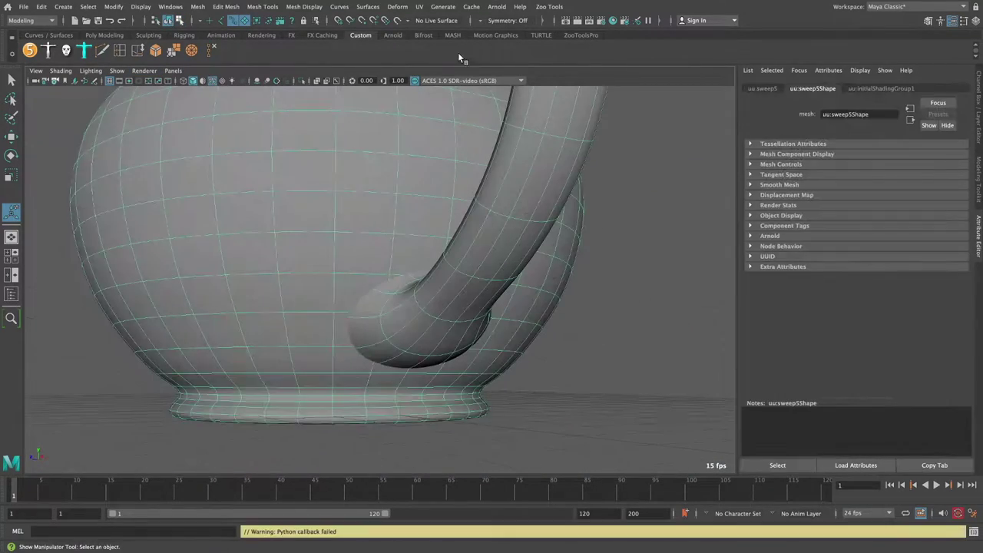
Turn off smooth preview and delete the body faces beneath the handle's lower end
scroll(428, 228, up, 3)
alt+drag(384, 221, 454, 236)
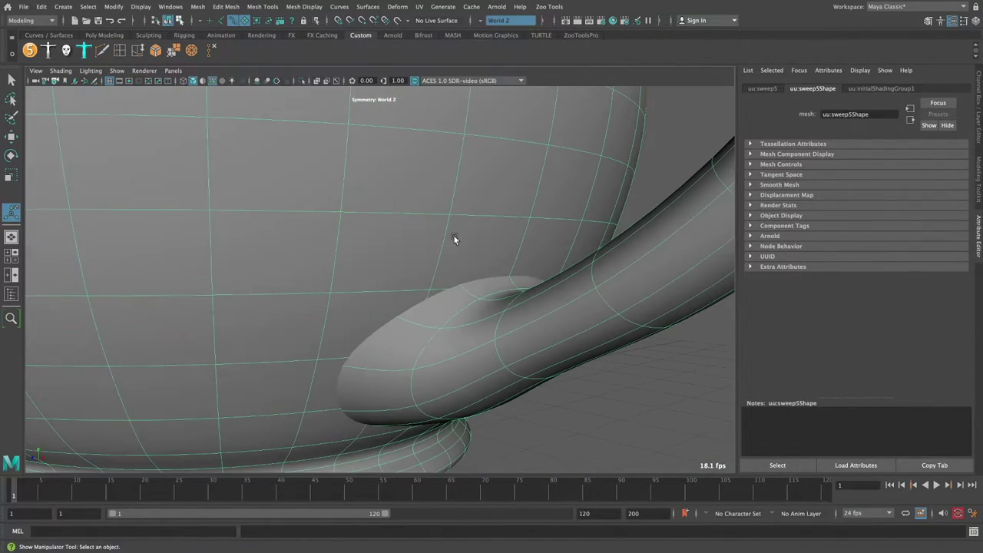
alt+right_drag(460, 253, 492, 268)
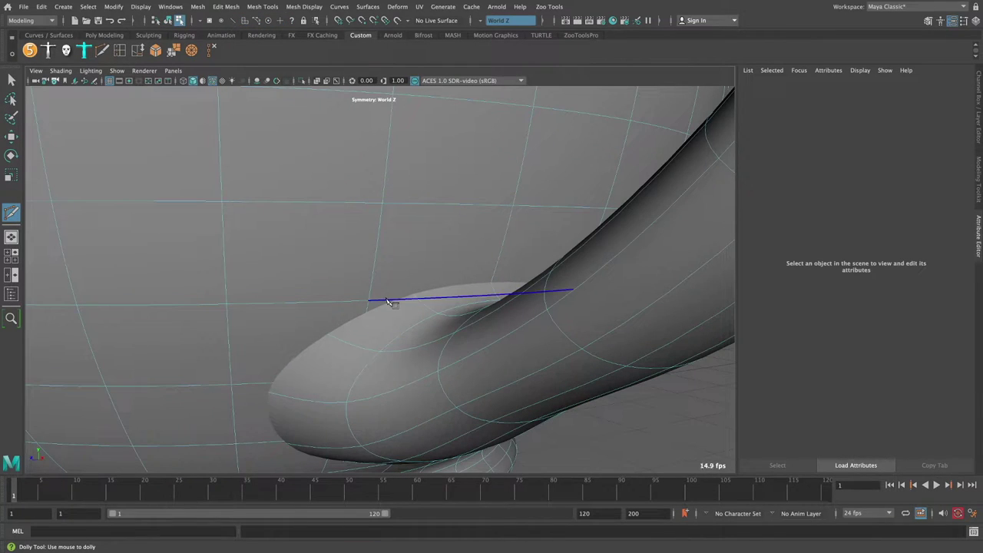
key(1)
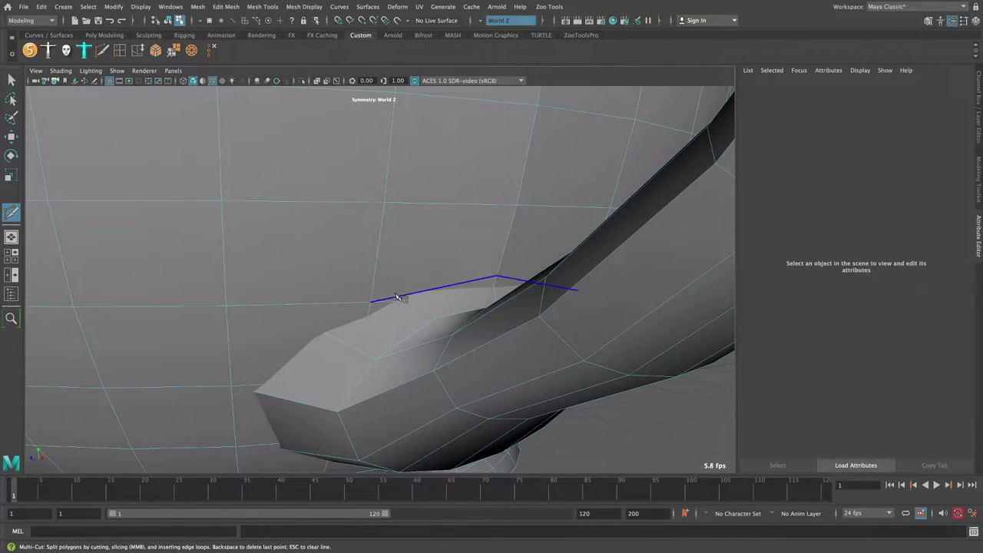
alt+drag(364, 267, 377, 219)
mouse_move(374, 296)
alt+mouse_down()
mouse_move(408, 248)
mouse_move(366, 262)
mouse_move(397, 208)
mouse_move(369, 320)
alt+mouse_up()
key(Return)
key(w)
key(4)
right_click(504, 155)
click(504, 181)
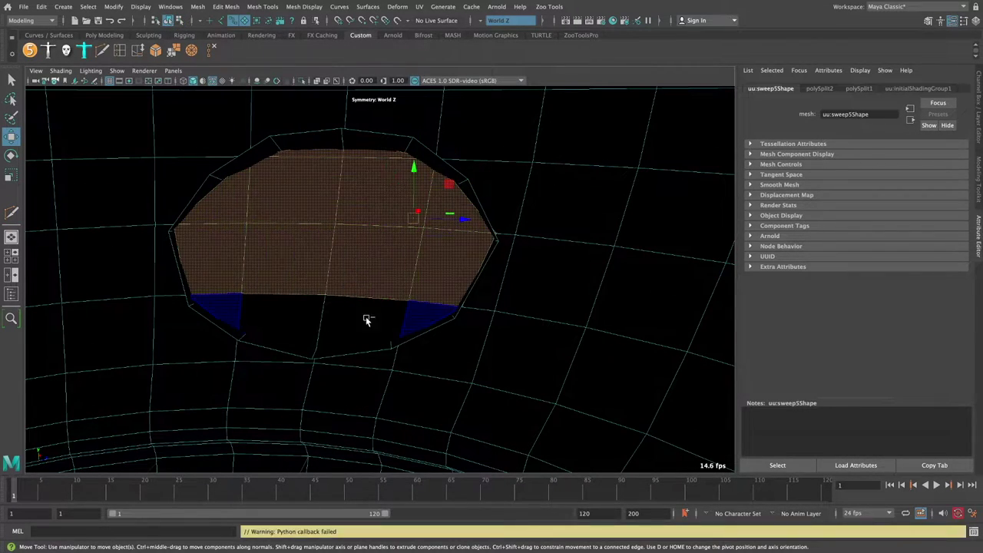
key(Delete)
key(5)
Move a vertex at the handle end up onto the body surface
mouse_move(400, 221)
alt+mouse_down()
mouse_move(371, 244)
mouse_move(408, 204)
mouse_move(394, 187)
mouse_move(420, 255)
alt+mouse_up()
click(421, 255)
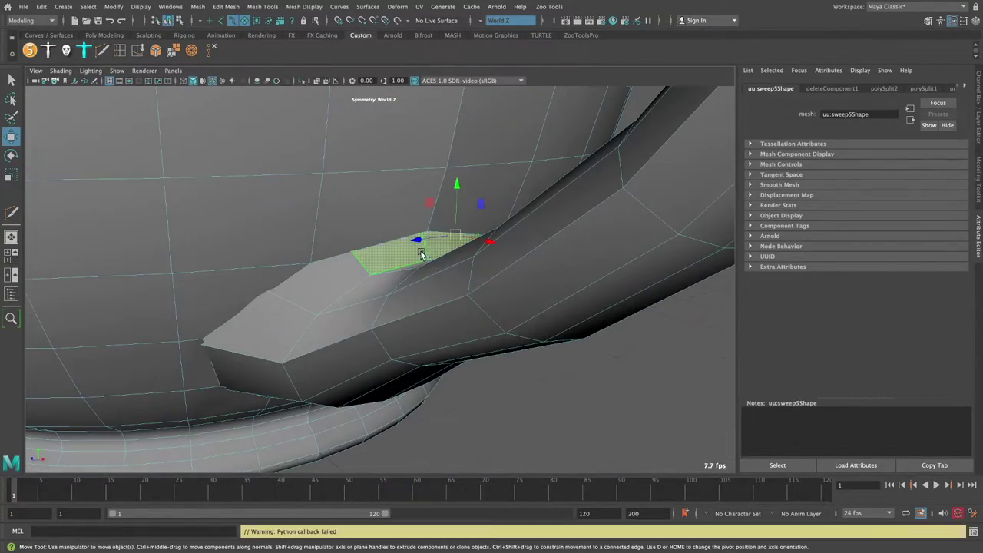
key(4)
click(417, 215)
key(5)
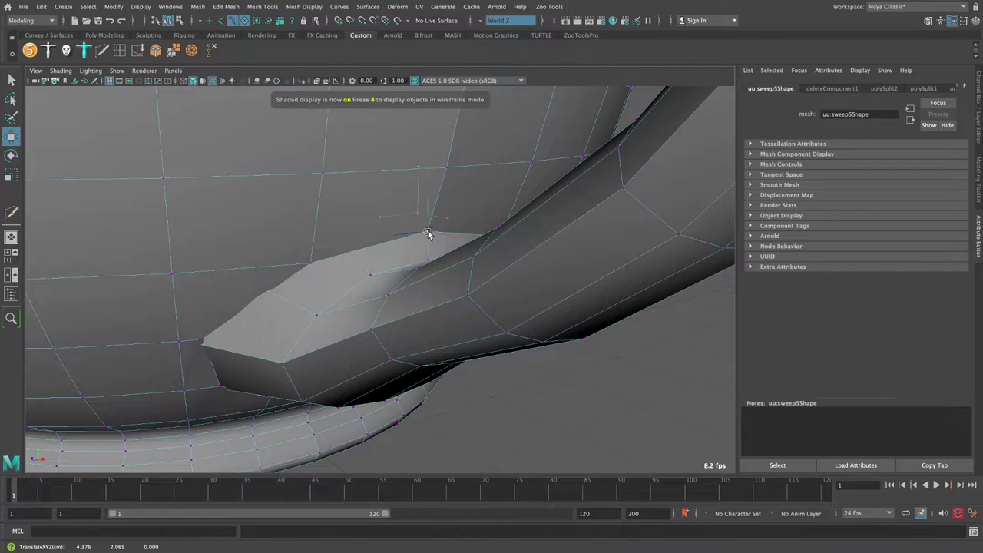
key(4)
key(5)
mouse_move(311, 264)
mouse_down()
mouse_move(342, 236)
mouse_move(356, 266)
mouse_move(314, 266)
mouse_move(397, 332)
mouse_up()
key(4)
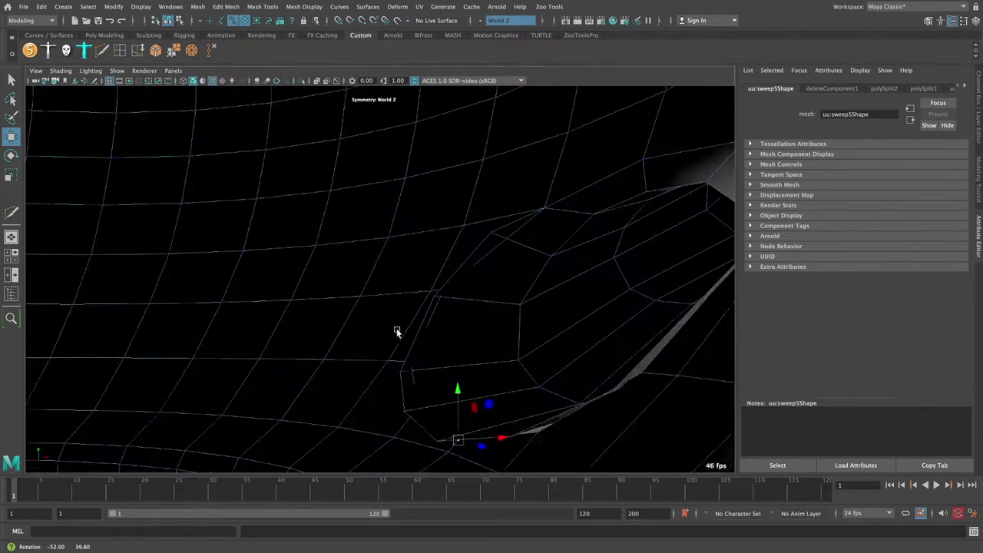
key(5)
Start Multi-Cut on the body and select an edge loop around the handle joint
mouse_move(423, 380)
alt+mouse_down()
mouse_move(284, 373)
mouse_move(281, 340)
mouse_move(373, 344)
mouse_move(345, 343)
mouse_move(333, 291)
mouse_move(369, 220)
mouse_move(315, 259)
mouse_move(314, 241)
mouse_move(433, 269)
mouse_move(427, 196)
mouse_move(187, 24)
alt+mouse_up()
key(4)
key(5)
key(4)
key(5)
key(4)
key(5)
click(104, 51)
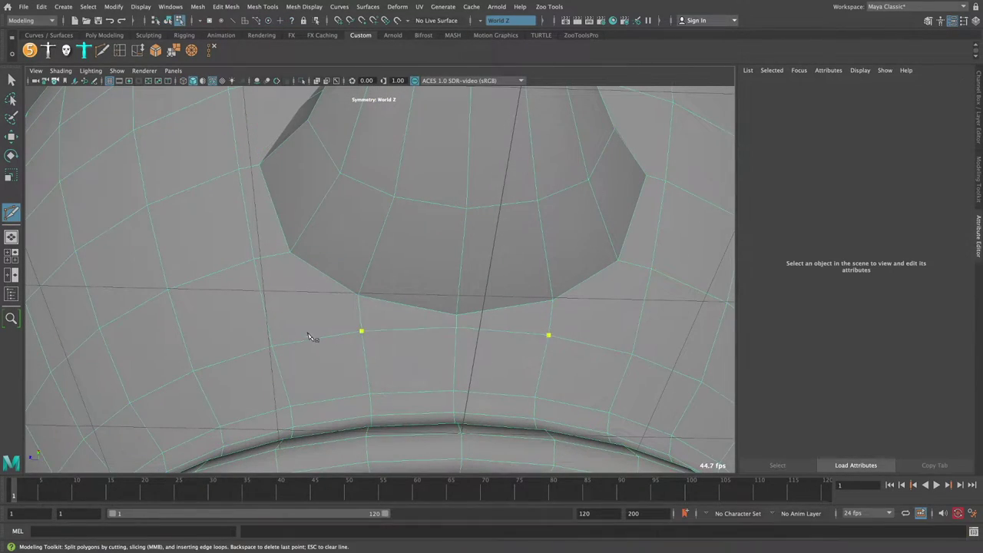
right_drag(430, 329, 377, 279)
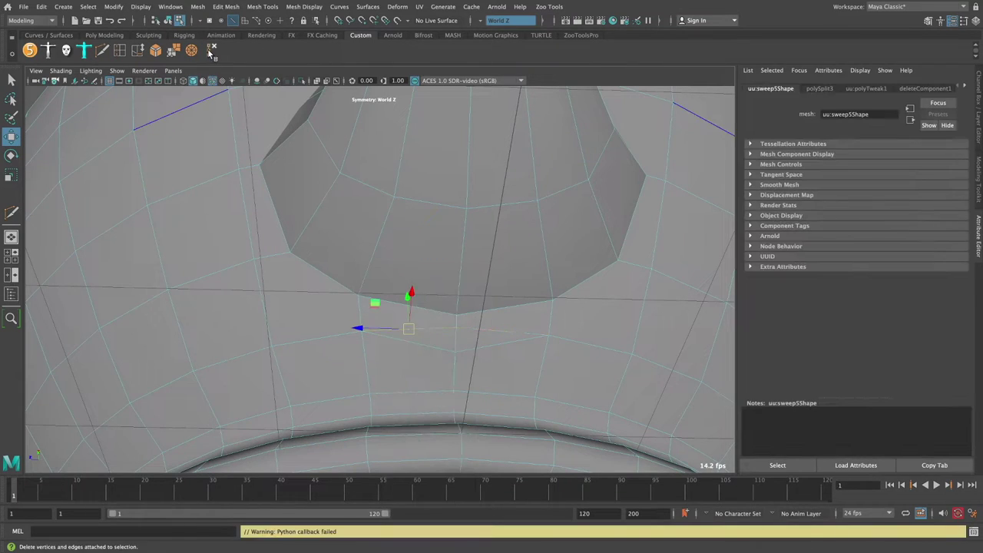
alt+drag(377, 279, 188, 83)
mouse_move(390, 381)
alt+mouse_down()
mouse_move(292, 275)
mouse_move(343, 248)
mouse_move(328, 334)
alt+mouse_up()
alt+drag(405, 252, 431, 259)
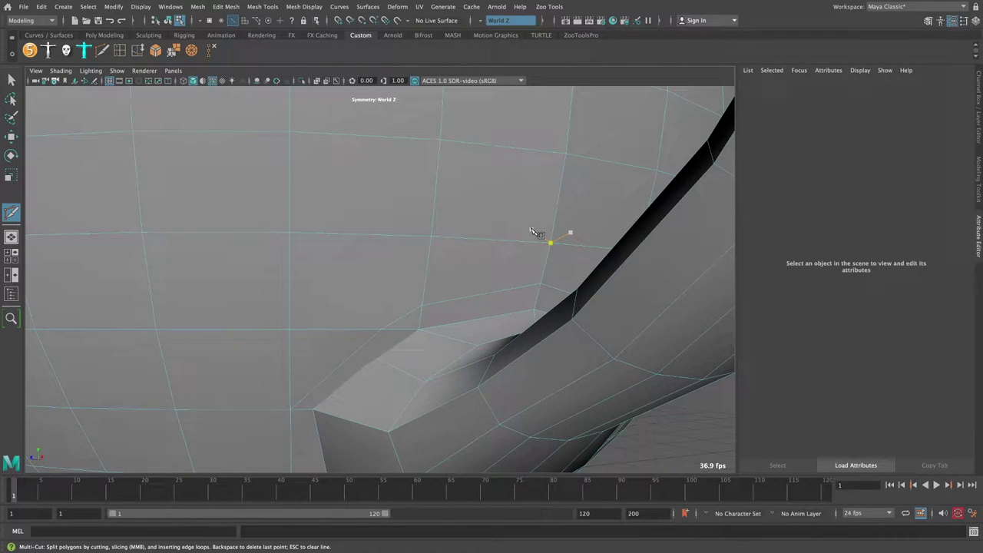
mouse_move(537, 233)
alt+mouse_down()
mouse_move(509, 277)
mouse_move(454, 237)
mouse_move(487, 345)
alt+mouse_up()
alt+right_drag(487, 345, 437, 309)
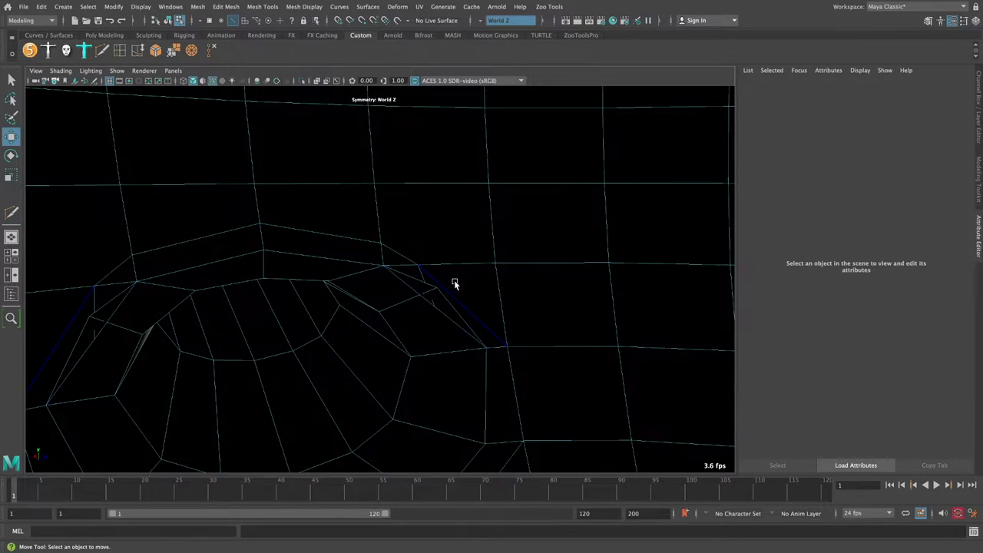
Select a vertex on the combined mesh near the handle joint
click(407, 268)
key(5)
alt+right_drag(450, 220, 455, 264)
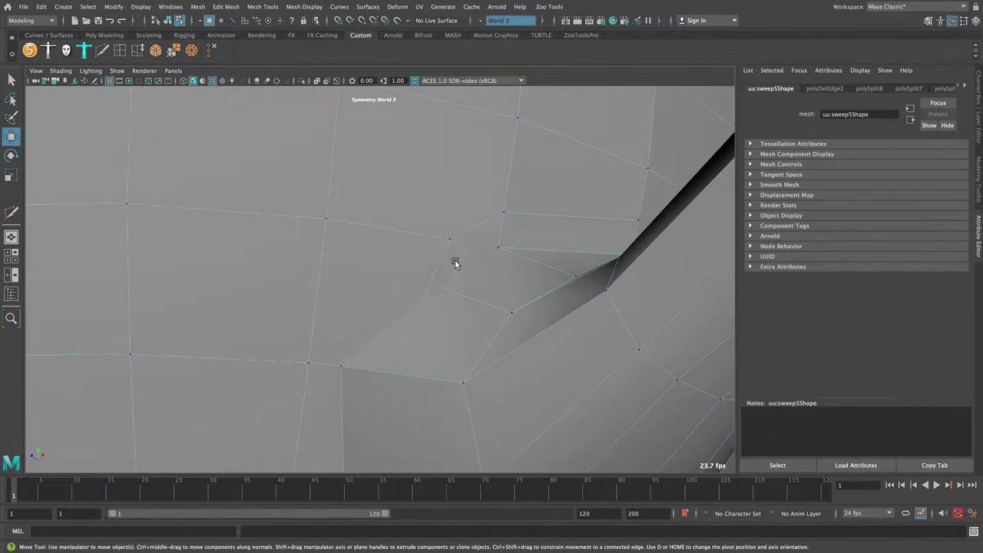
click(419, 225)
mouse_move(455, 263)
alt+mouse_down()
mouse_move(419, 225)
mouse_move(395, 246)
mouse_move(424, 250)
mouse_move(459, 344)
mouse_move(461, 292)
mouse_move(438, 300)
mouse_move(441, 312)
mouse_move(420, 305)
mouse_move(438, 292)
mouse_move(412, 307)
mouse_move(355, 146)
alt+mouse_up()
key(4)
key(5)
key(4)
key(5)
Cut a new edge across the bowl beside the handle
mouse_move(453, 251)
alt+mouse_down()
mouse_move(452, 186)
mouse_move(295, 66)
alt+mouse_up()
mouse_move(411, 170)
alt+mouse_down()
mouse_move(362, 257)
mouse_move(394, 258)
alt+mouse_up()
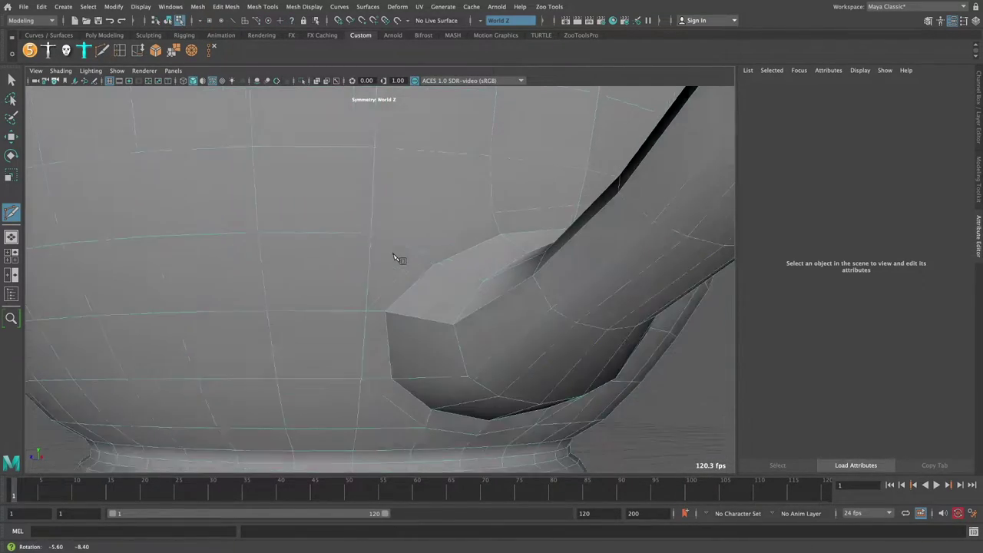
alt+drag(315, 233, 471, 219)
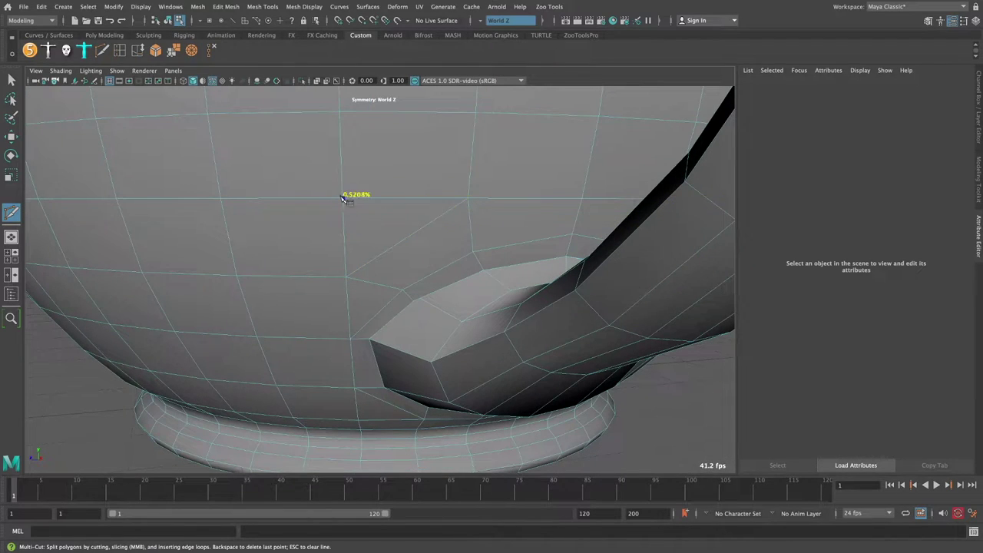
click(428, 199)
mouse_move(428, 199)
alt+mouse_down()
mouse_move(446, 235)
mouse_move(270, 116)
alt+mouse_up()
scroll(376, 244, down, 3)
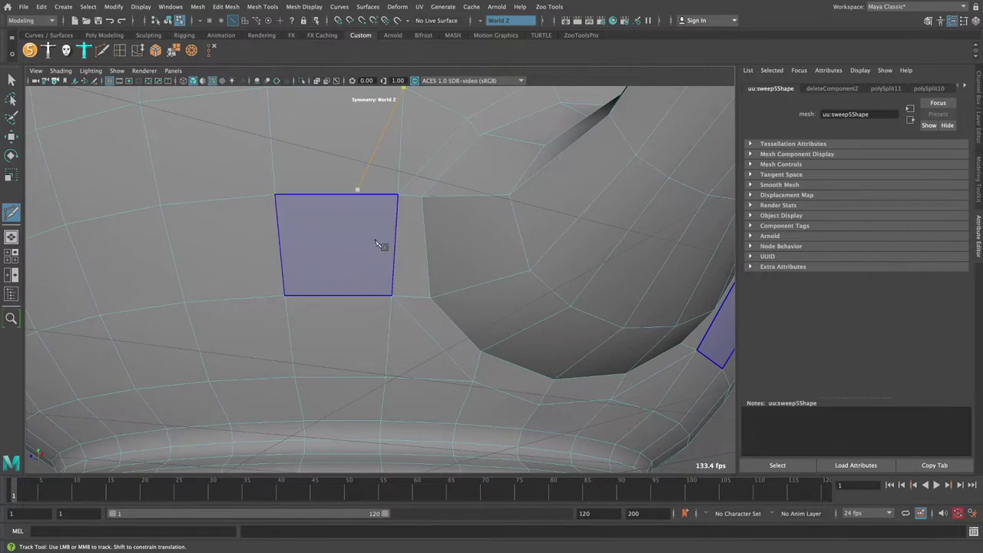
scroll(393, 268, down, 2)
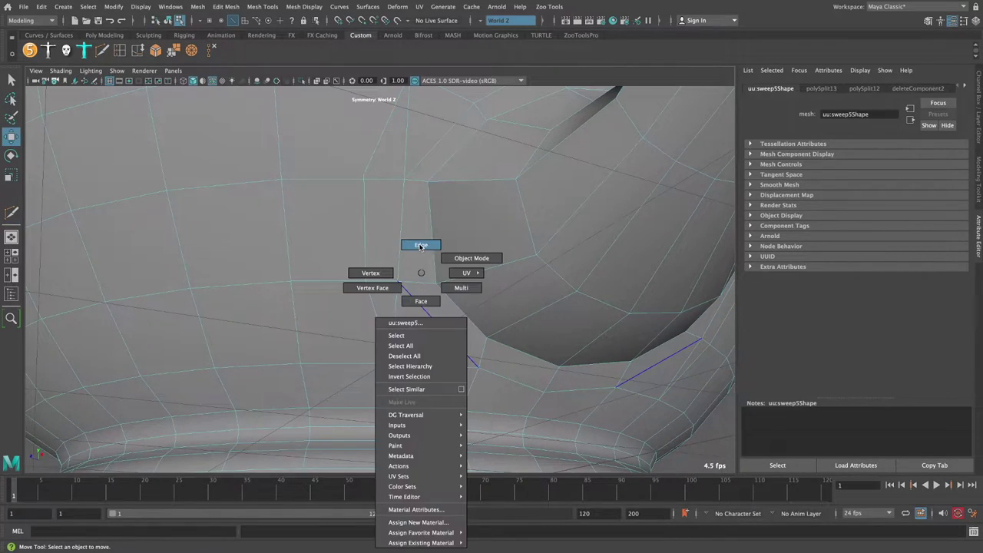
Adjust a vertex near the handle joint so the bowl edges follow the handle outline
right_drag(421, 245, 421, 245)
mouse_move(421, 246)
alt+mouse_down()
mouse_move(419, 218)
mouse_move(434, 246)
alt+mouse_up()
scroll(419, 188, up, 3)
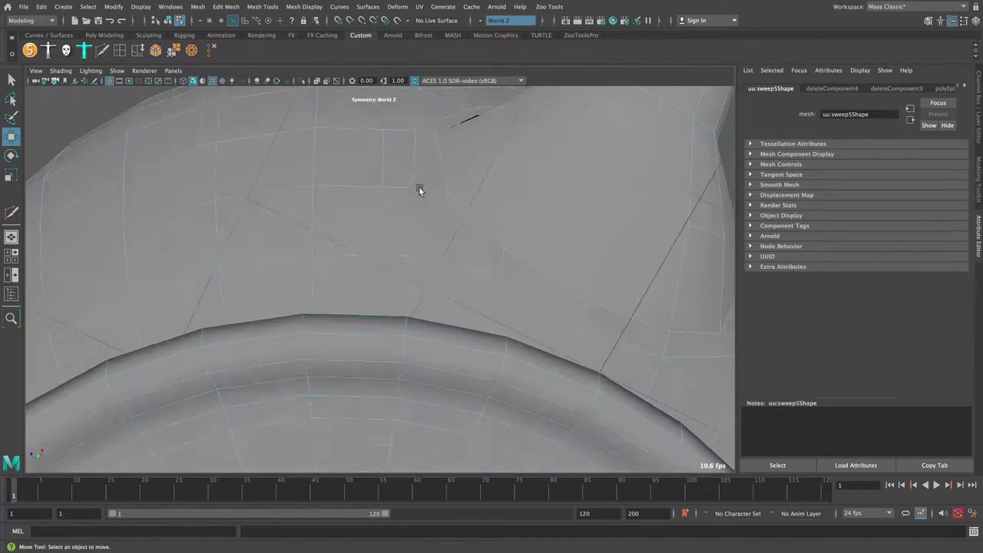
click(420, 190)
mouse_move(419, 190)
alt+mouse_down()
mouse_move(406, 220)
mouse_move(270, 189)
alt+mouse_up()
right_drag(270, 190, 271, 190)
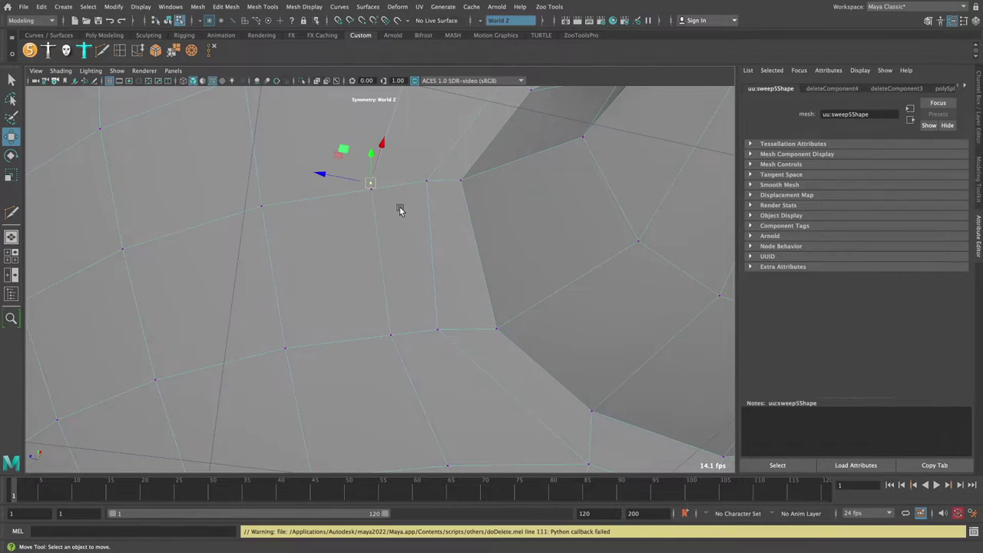
mouse_move(399, 210)
alt+mouse_down()
mouse_move(432, 220)
mouse_move(366, 257)
mouse_move(373, 305)
mouse_move(396, 200)
mouse_move(444, 272)
mouse_move(417, 182)
mouse_move(408, 244)
mouse_move(431, 243)
alt+mouse_up()
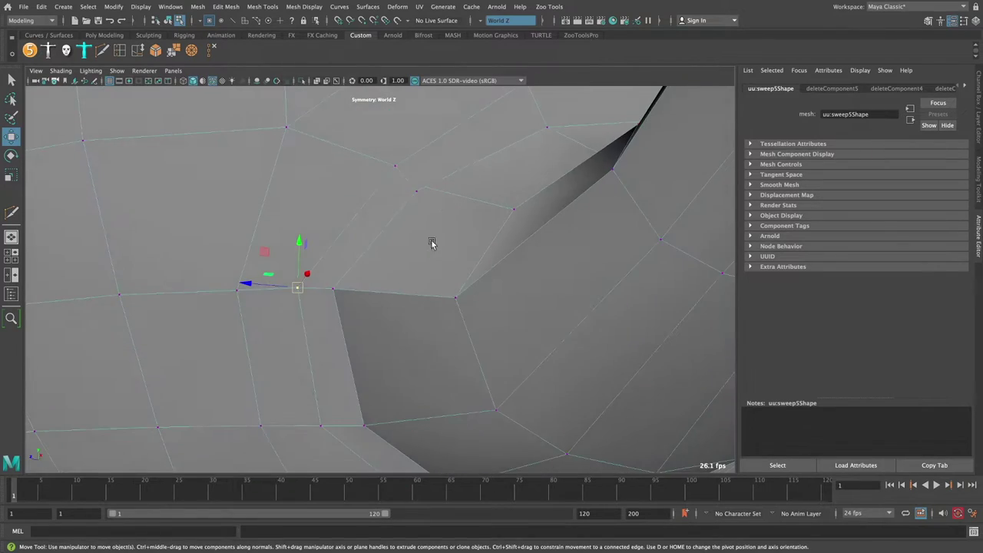
key(4)
key(5)
mouse_move(504, 213)
alt+mouse_down()
mouse_move(484, 236)
mouse_move(502, 202)
mouse_move(505, 223)
mouse_move(395, 221)
mouse_move(450, 249)
mouse_move(461, 231)
alt+mouse_up()
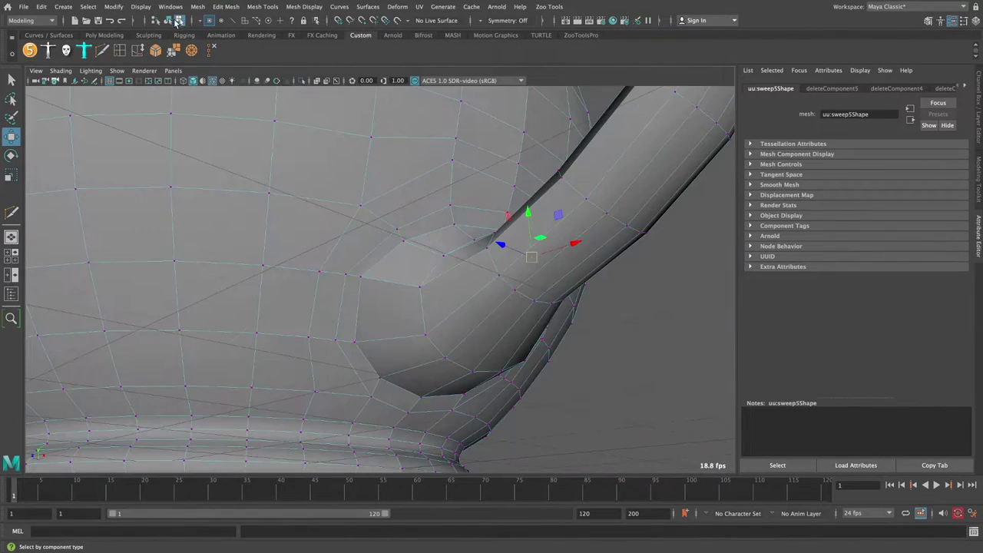
Merge the overlapping vertices at the handle joint with Edit Mesh > Merge
key(F8)
click(303, 6)
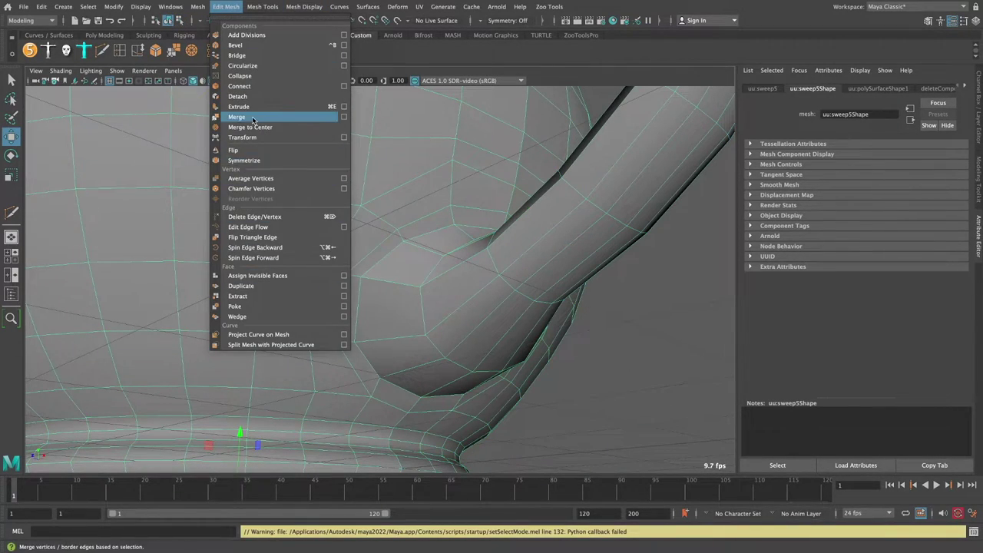
click(252, 119)
key(F8)
key(3)
click(591, 251)
mouse_move(590, 251)
alt+mouse_down()
mouse_move(476, 284)
mouse_move(441, 270)
alt+mouse_up()
In the top view, select the upper body and a row of vertices across it
click(432, 222)
key(space)
key(space)
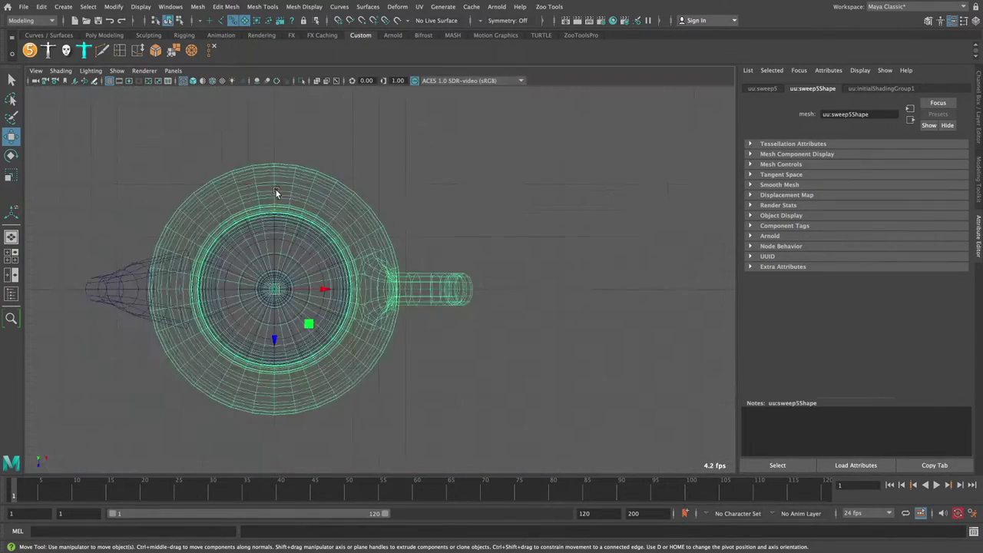
right_drag(346, 172, 347, 105)
drag(165, 149, 522, 286)
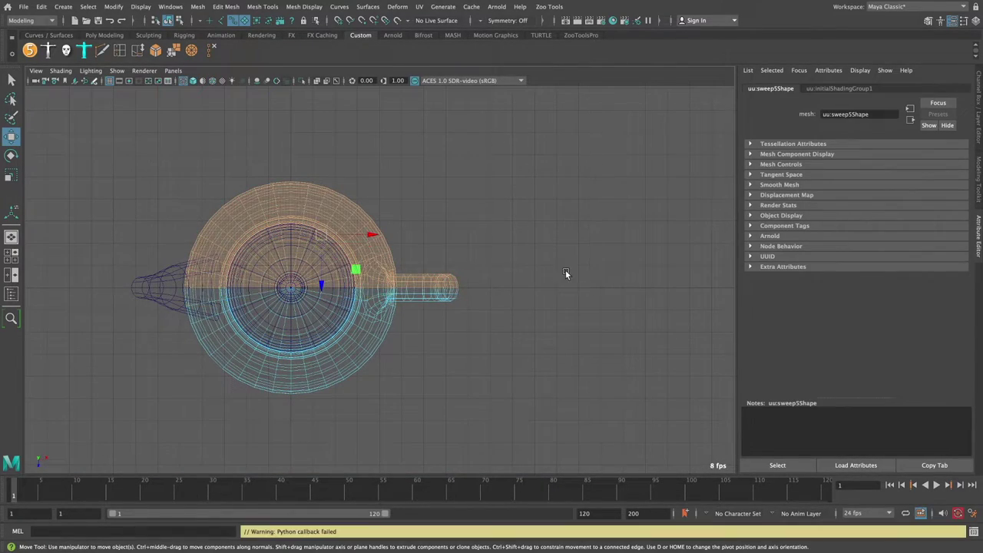
right_drag(434, 286, 384, 285)
mouse_move(99, 237)
mouse_down()
mouse_move(513, 289)
mouse_move(400, 324)
mouse_move(461, 230)
mouse_up()
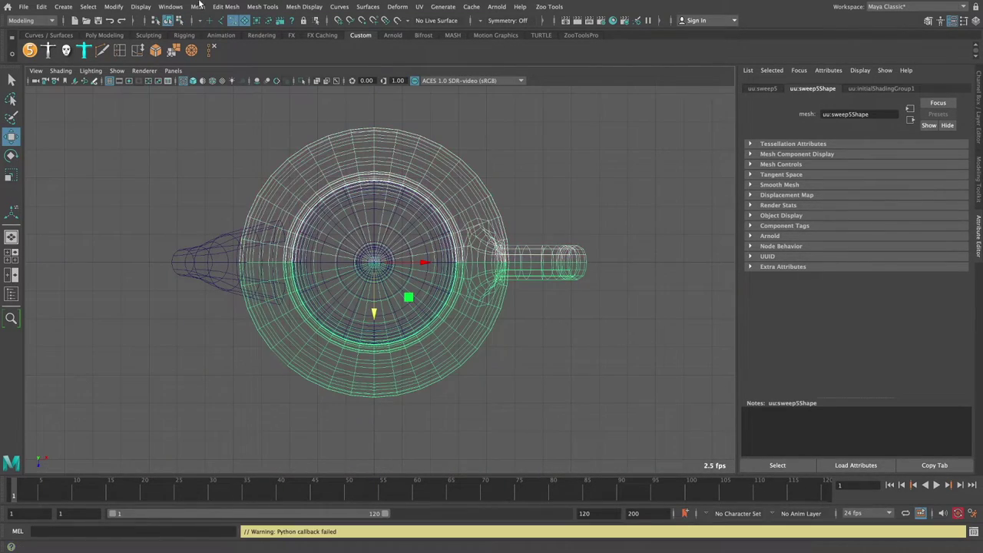
Clear the selection and return to a perspective view showing the spout and handle side
click(198, 6)
key(space)
alt+drag(430, 231, 493, 173)
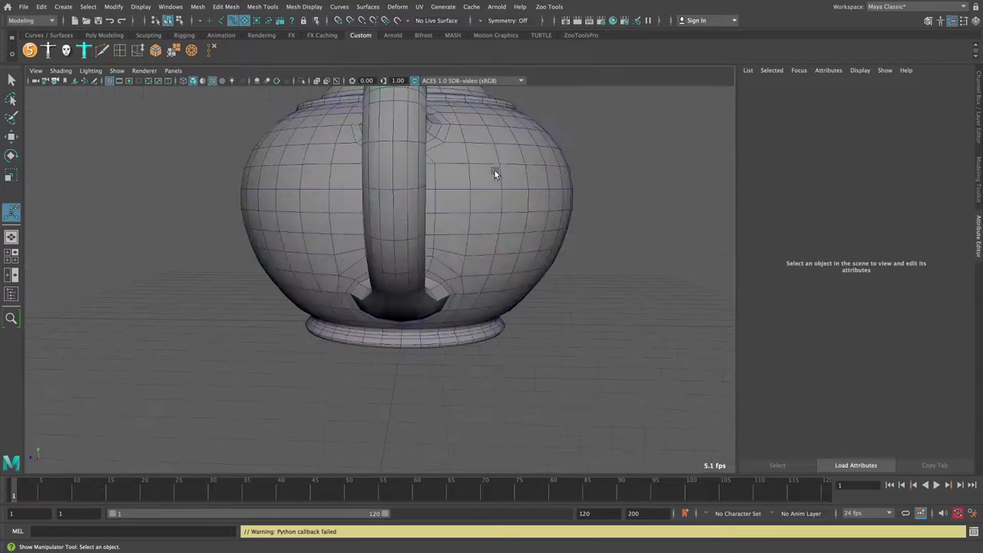
mouse_move(565, 163)
alt+mouse_down()
mouse_move(500, 212)
mouse_move(326, 194)
mouse_move(384, 209)
mouse_move(311, 167)
alt+mouse_up()
click(367, 186)
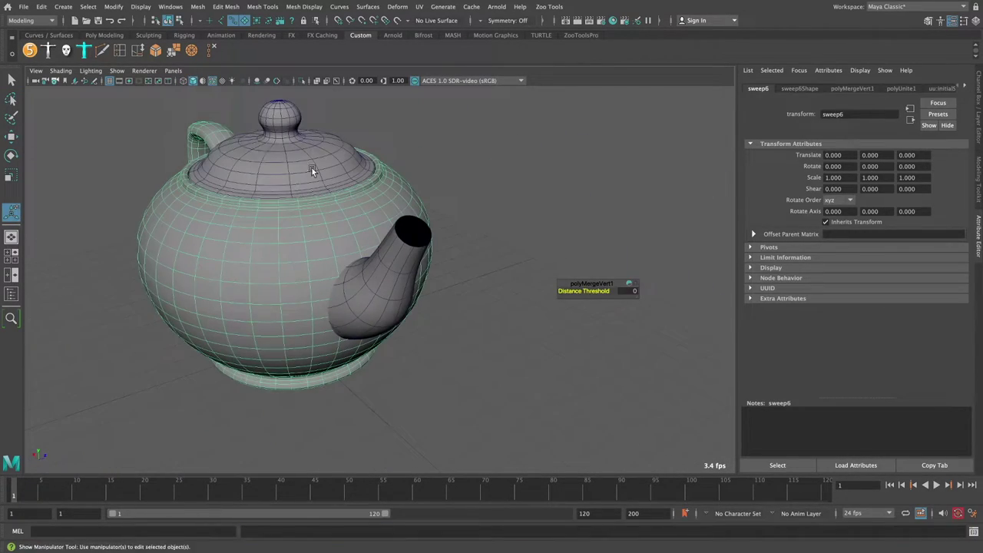
Set symmetry to World Z and place Multi-Cut points around the spout base
click(41, 6)
click(208, 129)
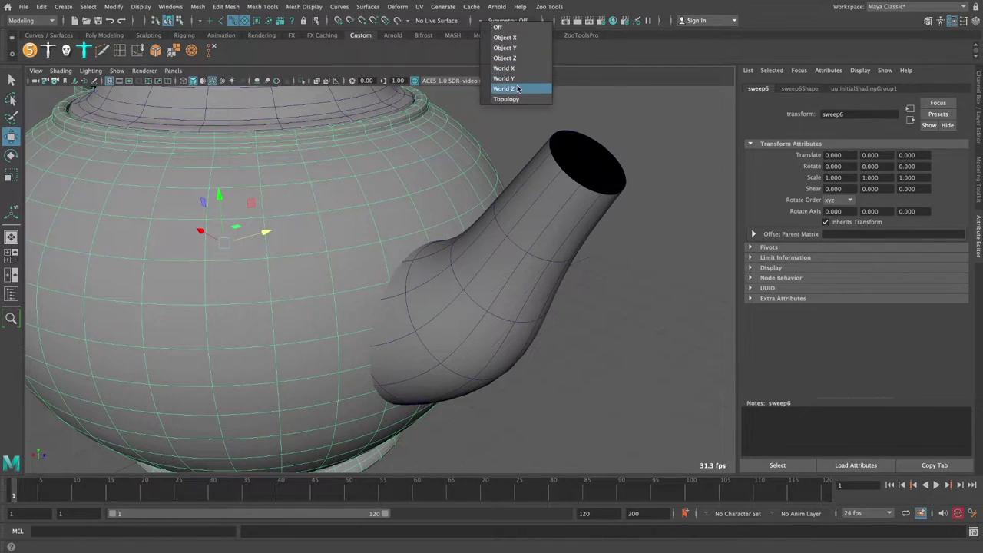
click(518, 89)
scroll(430, 230, up, 5)
click(11, 213)
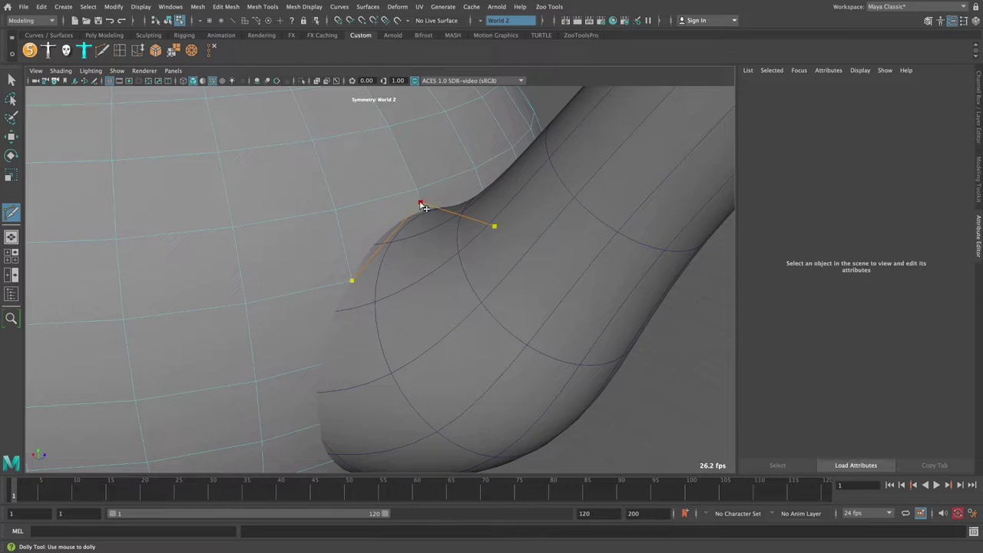
alt+right_drag(424, 208, 369, 219)
alt+middle_drag(369, 220, 335, 247)
mouse_move(321, 300)
alt+mouse_down()
mouse_move(307, 220)
mouse_move(294, 238)
alt+mouse_up()
alt+drag(321, 284, 298, 272)
click(296, 271)
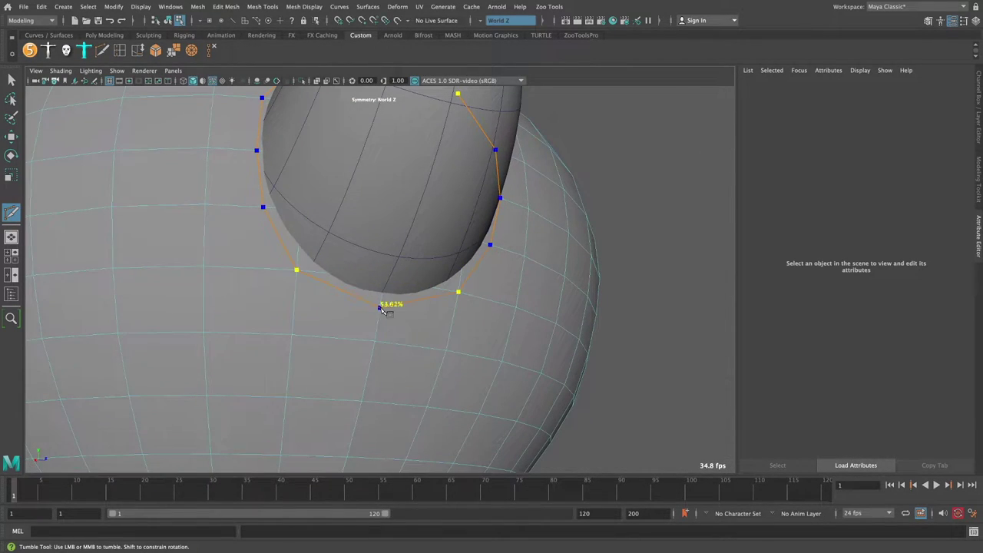
Isolate the body, delete the faces inside the spout outline, then show the spout again
alt+right_drag(339, 215, 215, 111)
key(F8)
click(307, 268)
key(f)
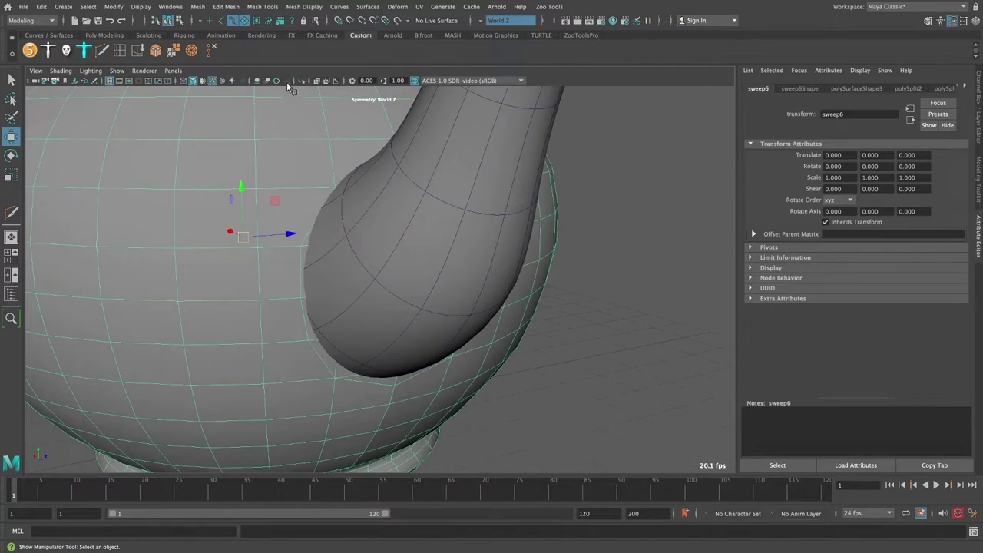
click(303, 81)
right_drag(361, 184, 299, 201)
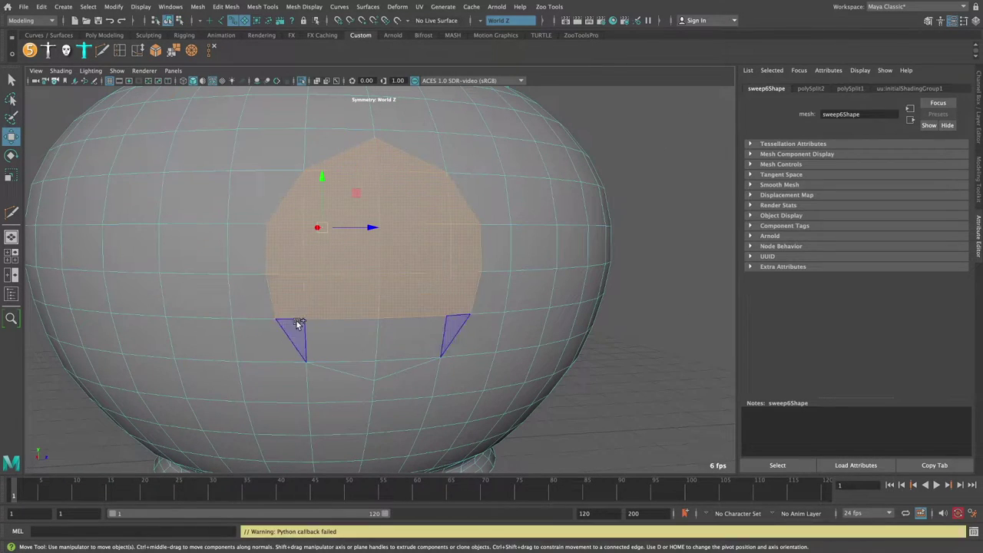
key(Delete)
mouse_move(366, 325)
alt+mouse_down()
mouse_move(380, 195)
mouse_move(374, 217)
alt+mouse_up()
click(303, 80)
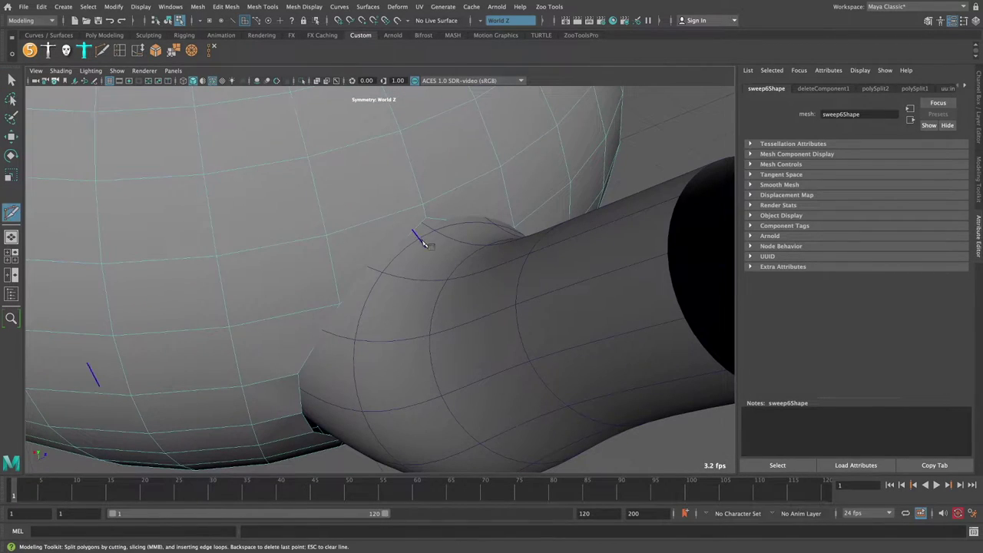
click(376, 276)
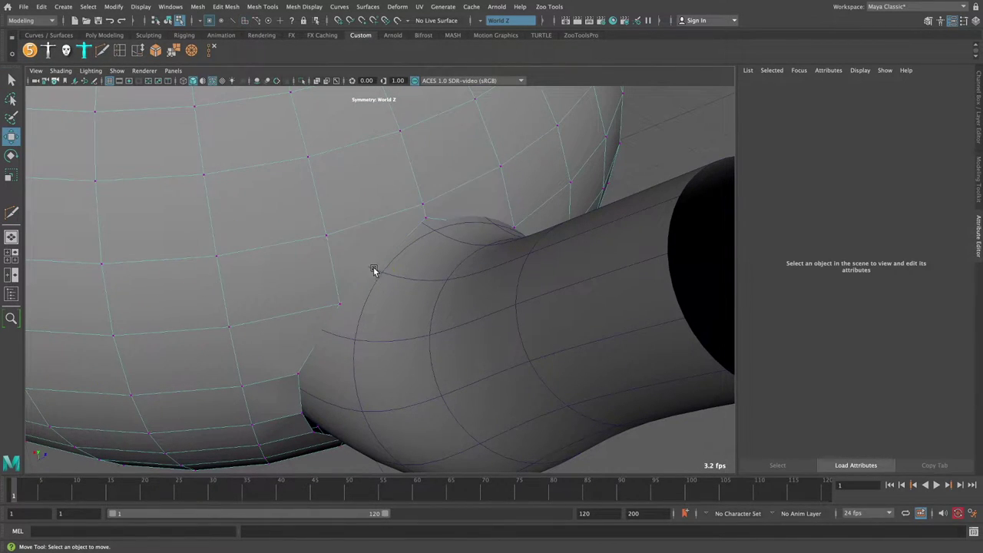
Cut a new edge on the body beside the spout joint
key(4)
click(377, 275)
key(5)
key(f)
mouse_move(367, 290)
alt+mouse_down()
mouse_move(403, 220)
mouse_move(363, 190)
mouse_move(517, 254)
mouse_move(399, 308)
mouse_move(400, 284)
mouse_move(382, 299)
mouse_move(373, 252)
mouse_move(351, 323)
mouse_move(357, 285)
mouse_move(376, 269)
mouse_move(373, 247)
mouse_move(435, 241)
mouse_move(388, 278)
mouse_move(397, 285)
mouse_move(389, 248)
mouse_move(373, 286)
alt+mouse_up()
mouse_move(220, 92)
alt+mouse_down()
mouse_move(388, 285)
mouse_move(428, 275)
mouse_move(426, 235)
mouse_move(399, 223)
mouse_move(413, 189)
mouse_move(397, 241)
mouse_move(391, 219)
mouse_move(383, 244)
mouse_move(386, 283)
mouse_move(363, 271)
mouse_move(394, 257)
mouse_move(379, 301)
mouse_move(302, 238)
alt+mouse_up()
click(391, 246)
click(418, 184)
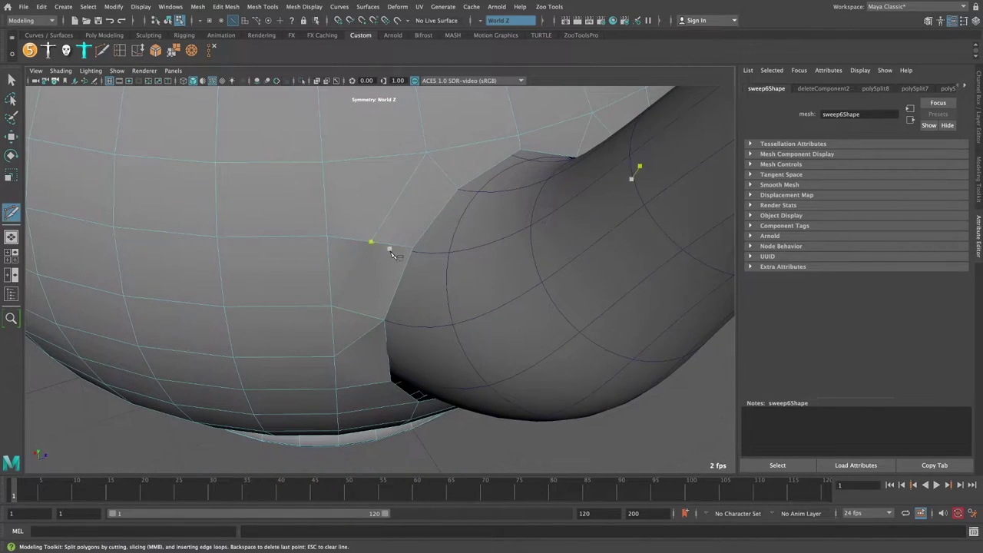
alt+middle_drag(390, 254, 379, 253)
click(328, 258)
key(Return)
Add and commit a second cut edge around the spout joint
mouse_move(356, 275)
alt+mouse_down()
mouse_move(345, 259)
mouse_move(365, 252)
alt+mouse_up()
key(w)
mouse_move(321, 291)
alt+mouse_down()
mouse_move(324, 206)
mouse_move(364, 176)
mouse_move(343, 268)
mouse_move(371, 300)
mouse_move(430, 225)
mouse_move(420, 222)
mouse_move(407, 176)
alt+mouse_up()
click(366, 209)
key(Return)
key(w)
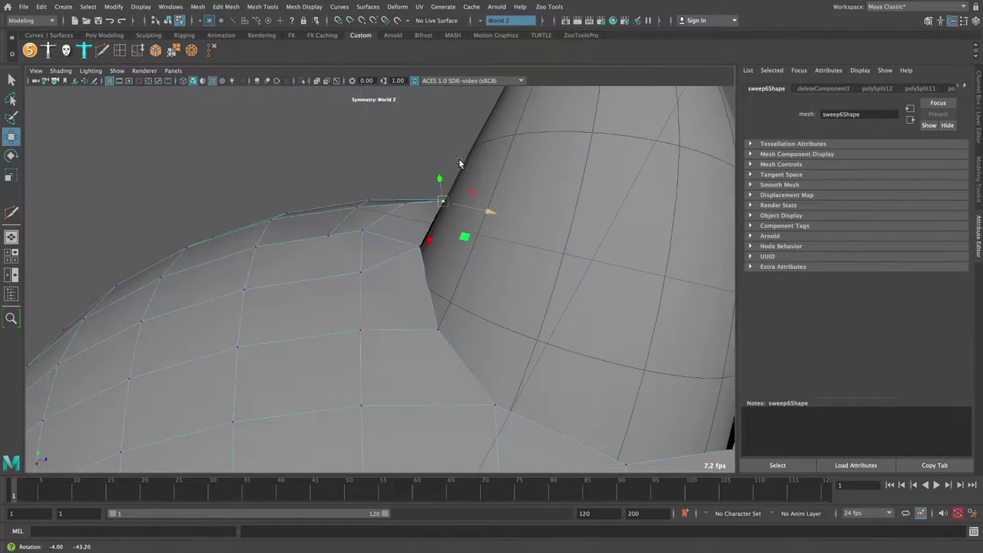
mouse_move(432, 210)
alt+mouse_down()
mouse_move(421, 269)
mouse_move(437, 235)
mouse_move(379, 239)
mouse_move(395, 228)
mouse_move(362, 239)
mouse_move(393, 266)
mouse_move(360, 205)
mouse_move(338, 223)
mouse_move(460, 234)
mouse_move(581, 299)
alt+mouse_up()
In the reference-image view, insert two edge loops on the spout close to the body
key(F8)
key(space)
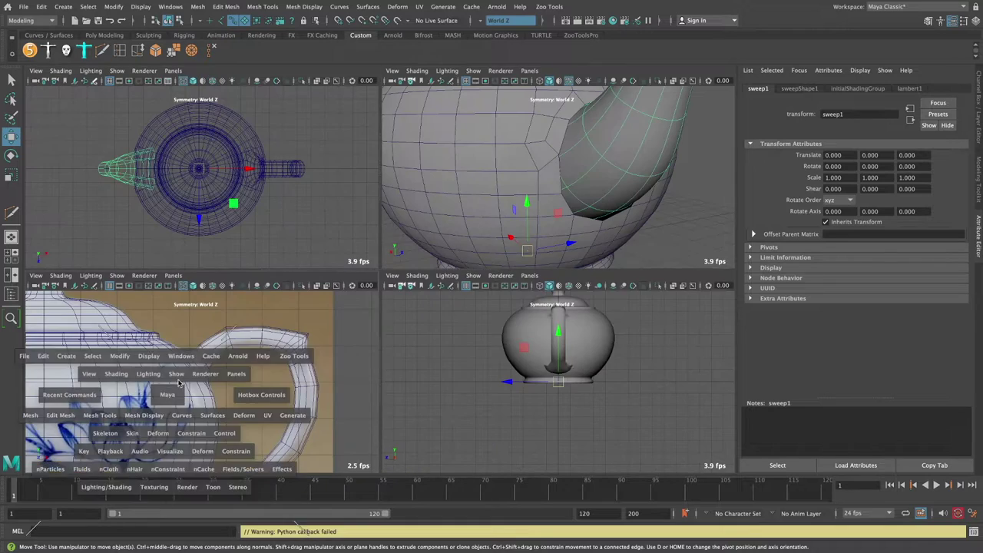
key(space)
scroll(390, 237, up, 5)
scroll(440, 232, up, 3)
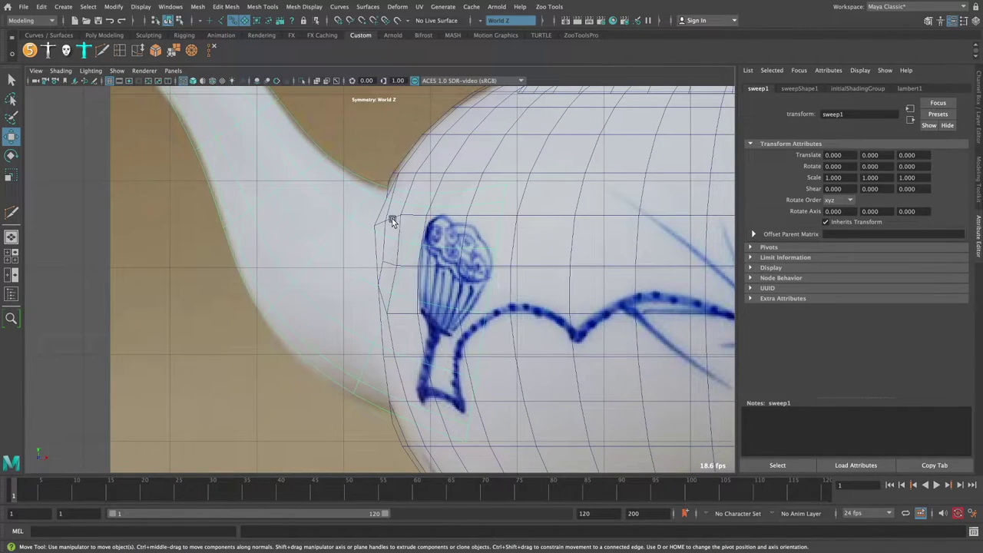
shift+right_drag(392, 218, 353, 173)
click(400, 217)
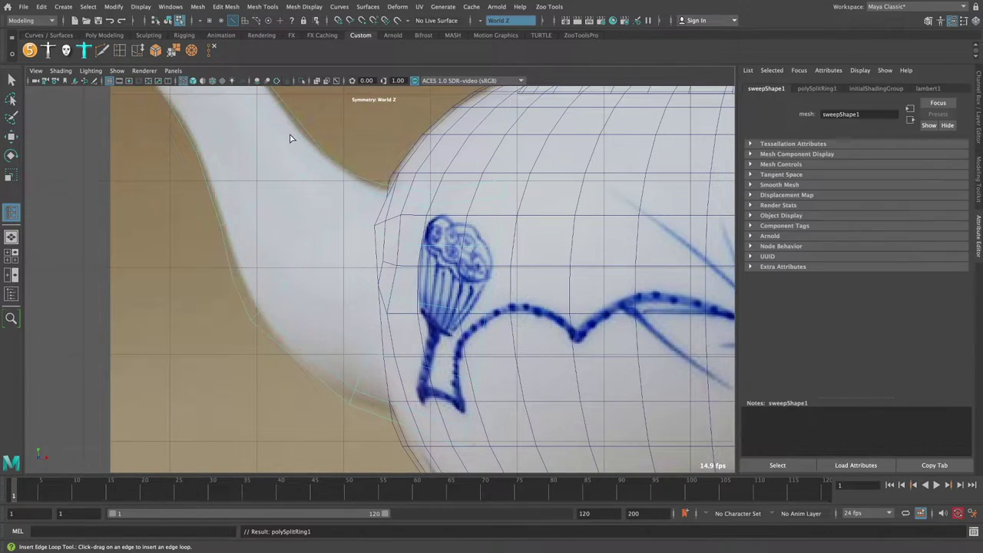
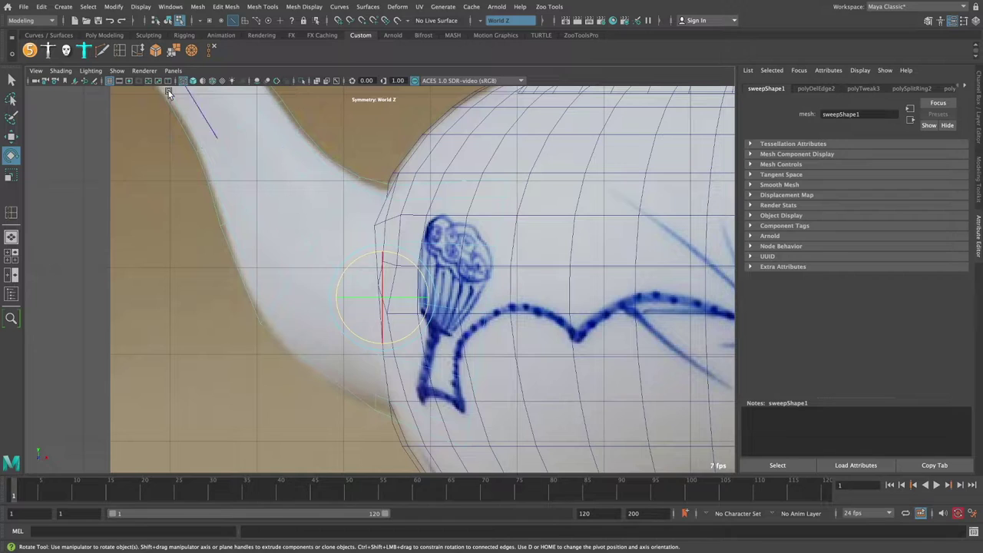
Add an edge loop around the spout and delete the faces at its base
click(376, 182)
key(w)
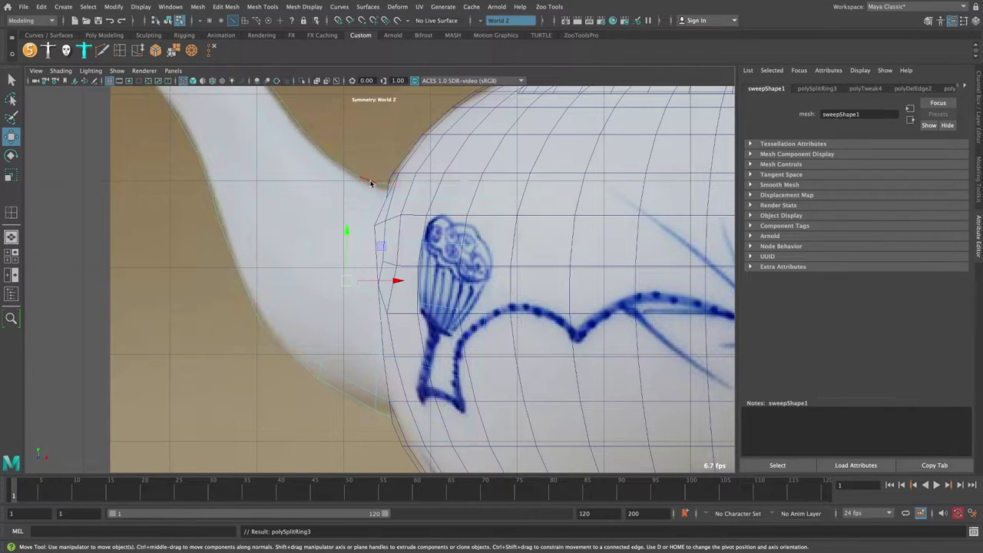
scroll(401, 212, down, 3)
scroll(401, 212, down, 3)
key(Delete)
Select the whole spout object and delete its construction history
alt+drag(461, 230, 585, 194)
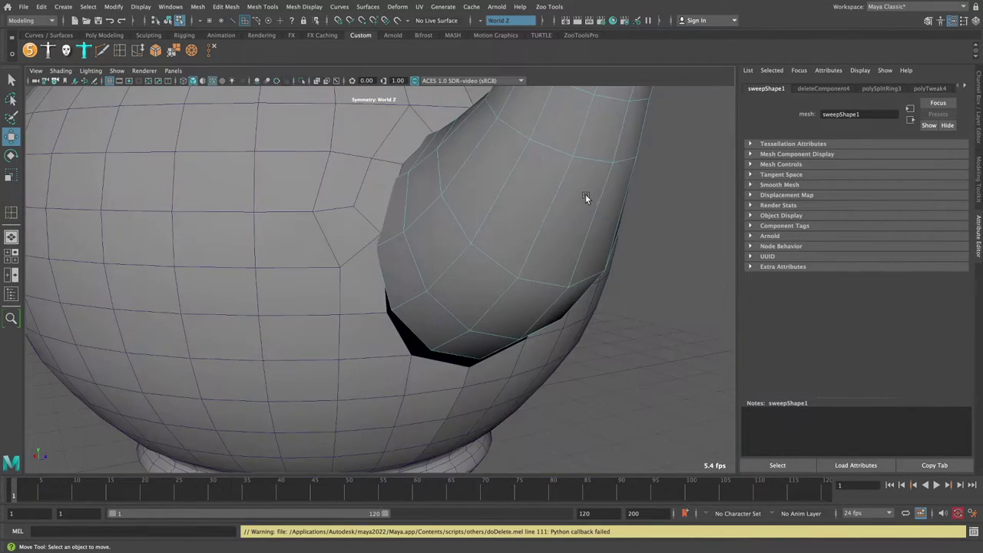
click(167, 20)
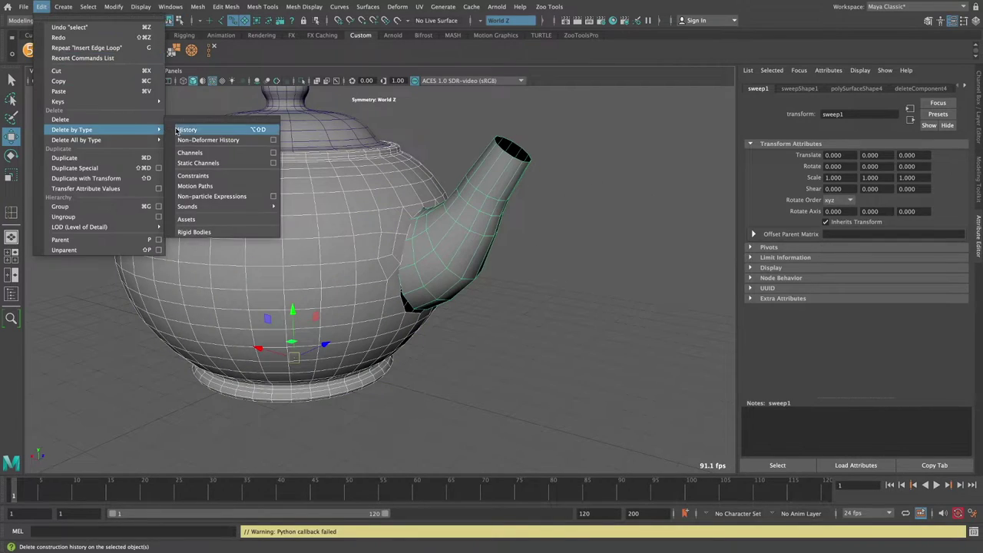
key(space)
click(503, 330)
scroll(398, 180, up, 5)
Rotate the spout tip vertices so the tip lies flat
right_click(394, 200)
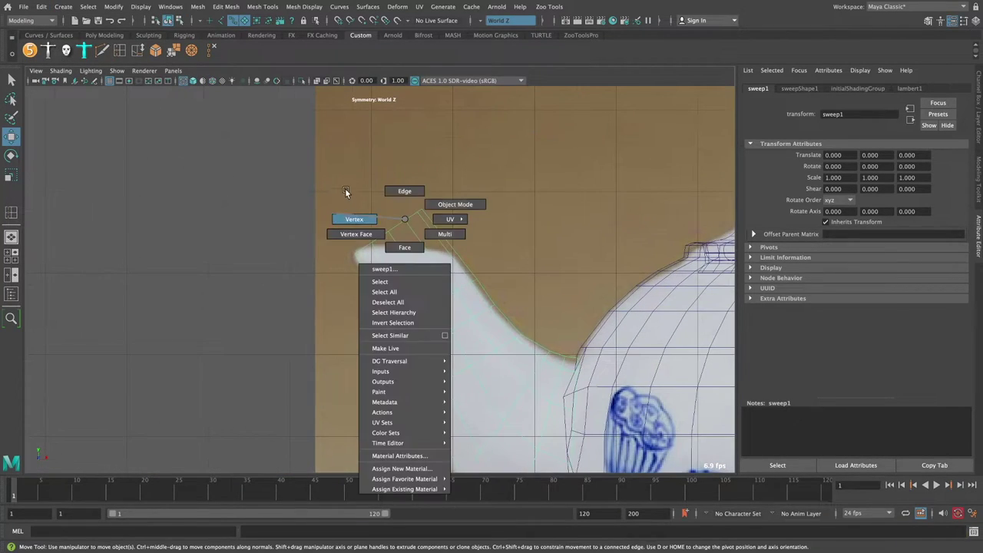
key(e)
drag(434, 217, 434, 242)
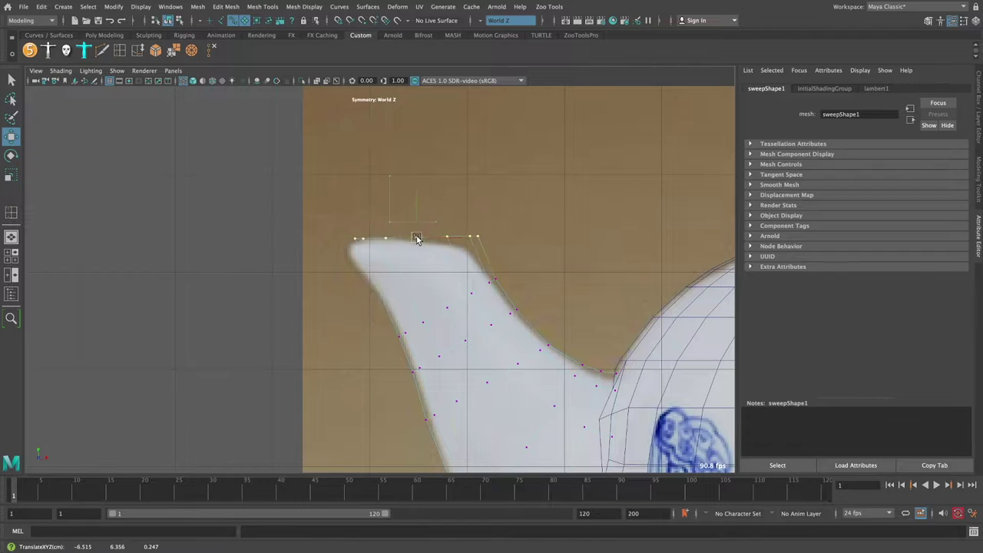
scroll(416, 239, up, 1)
key(r)
key(w)
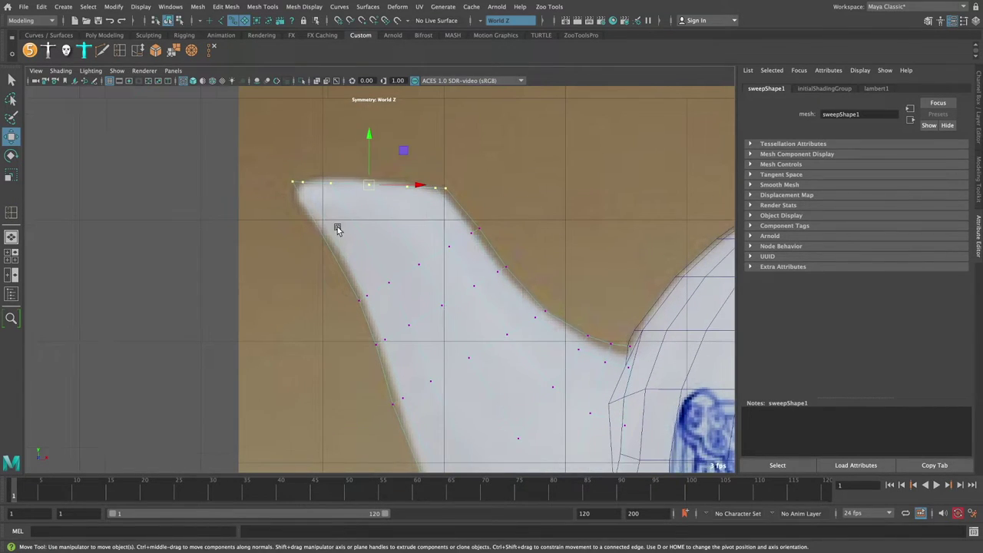
Reselect the spout tip vertices and scale them to match the reference photo
click(336, 224)
click(425, 259)
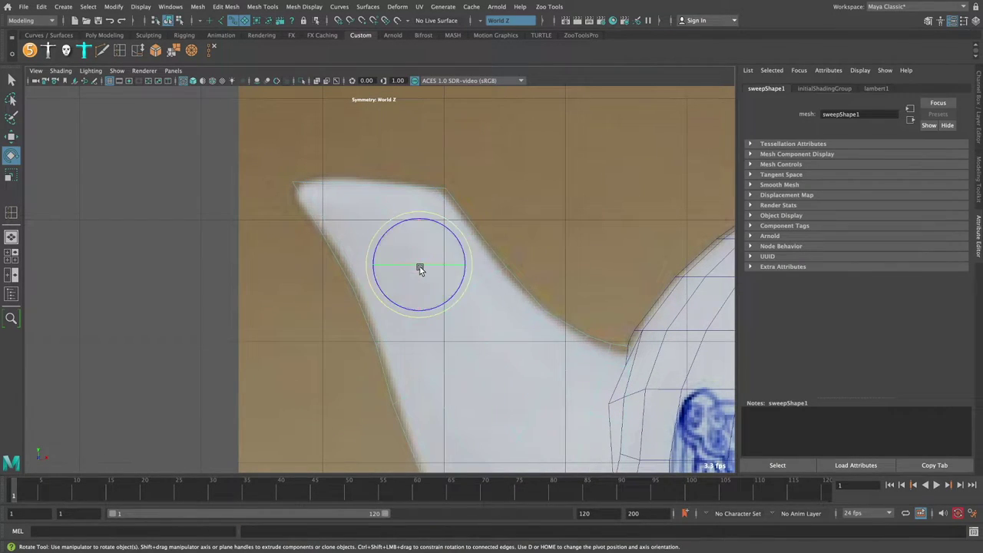
scroll(401, 250, up, 3)
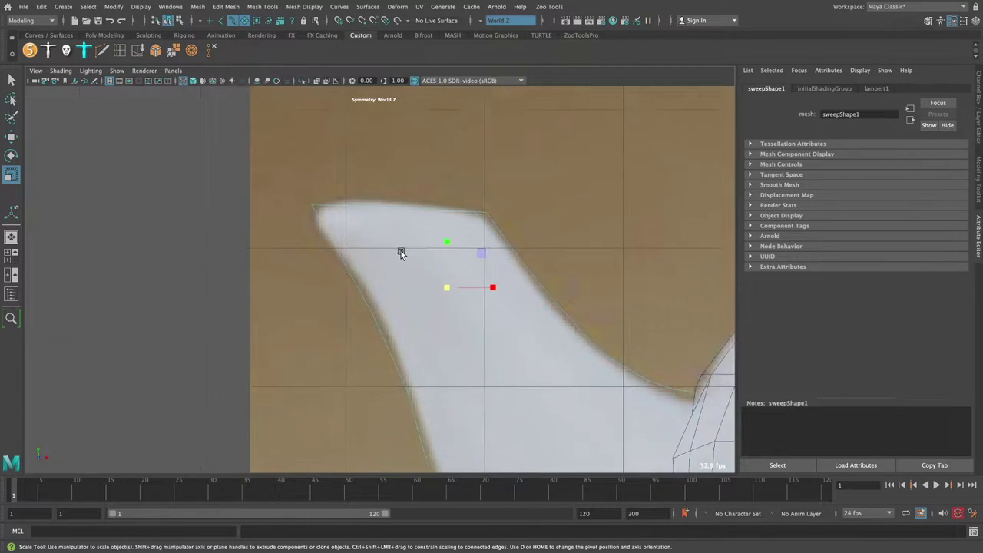
mouse_move(343, 206)
shift+right_down()
mouse_move(366, 265)
mouse_move(292, 243)
shift+right_up()
key(e)
Pull the spout's base vertices down onto the teapot body, then return to object mode
key(space)
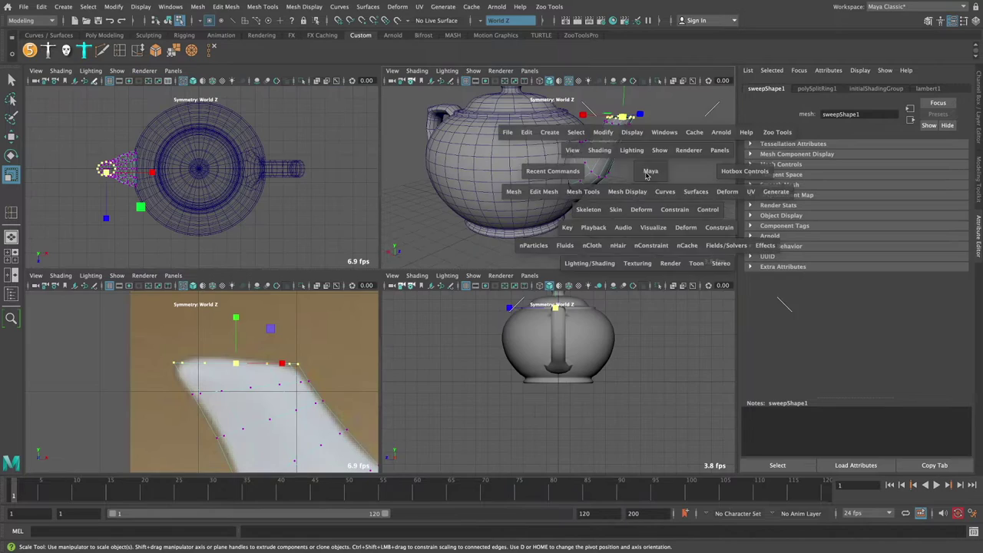
key(space)
scroll(574, 193, up, 5)
key(space)
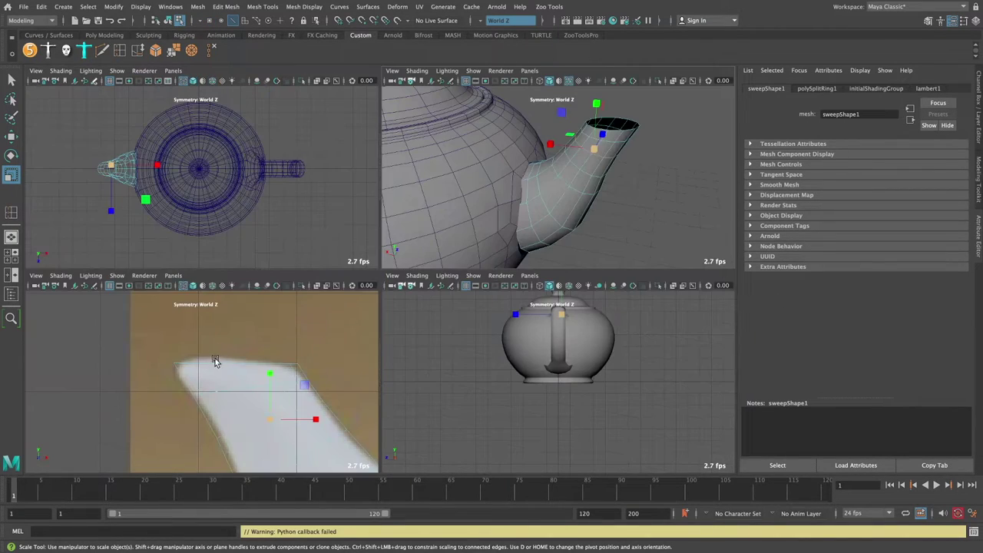
alt+middle_drag(269, 422, 277, 355)
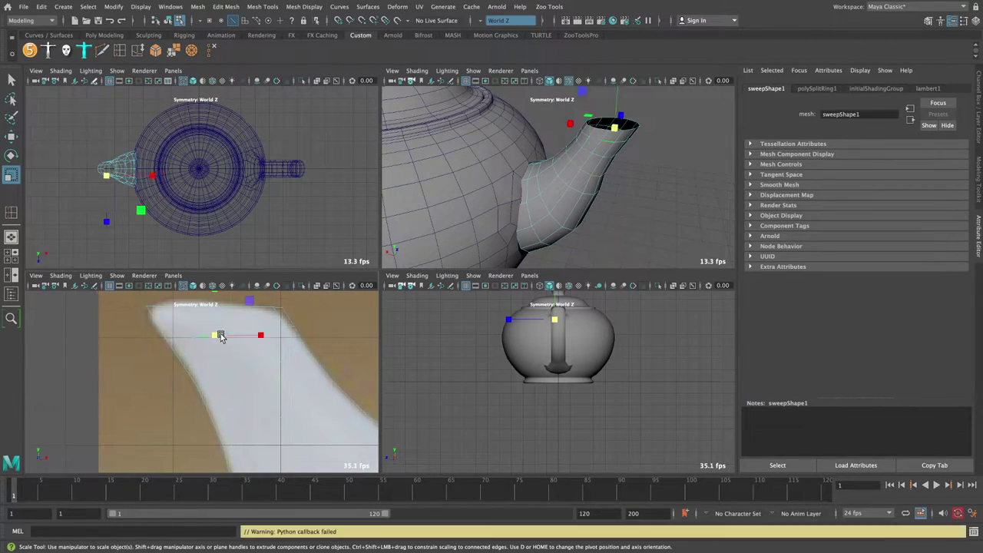
mouse_move(551, 240)
alt+mouse_down()
mouse_move(538, 234)
mouse_move(481, 288)
mouse_move(375, 177)
mouse_move(339, 175)
mouse_move(408, 175)
mouse_move(385, 215)
alt+mouse_up()
key(space)
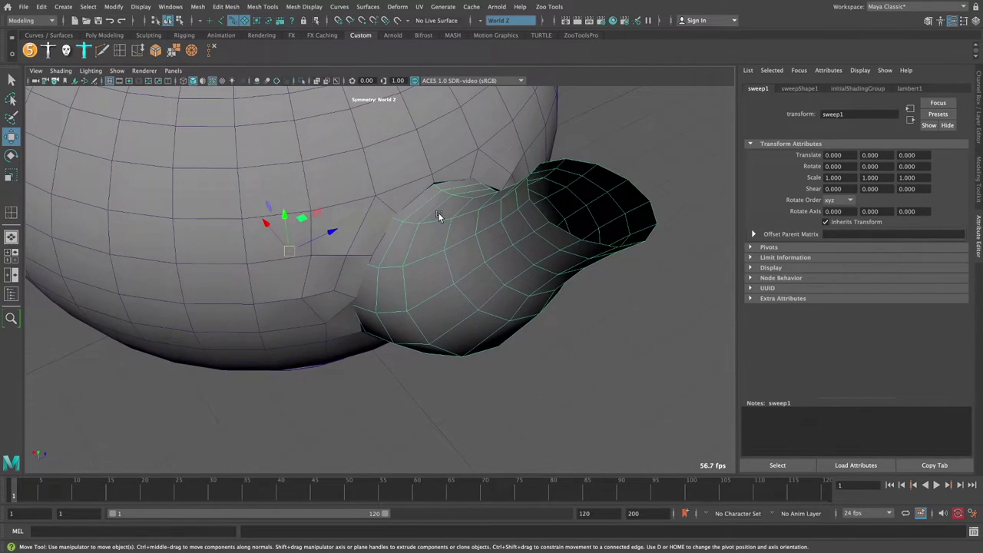
key(F9)
scroll(441, 227, up, 3)
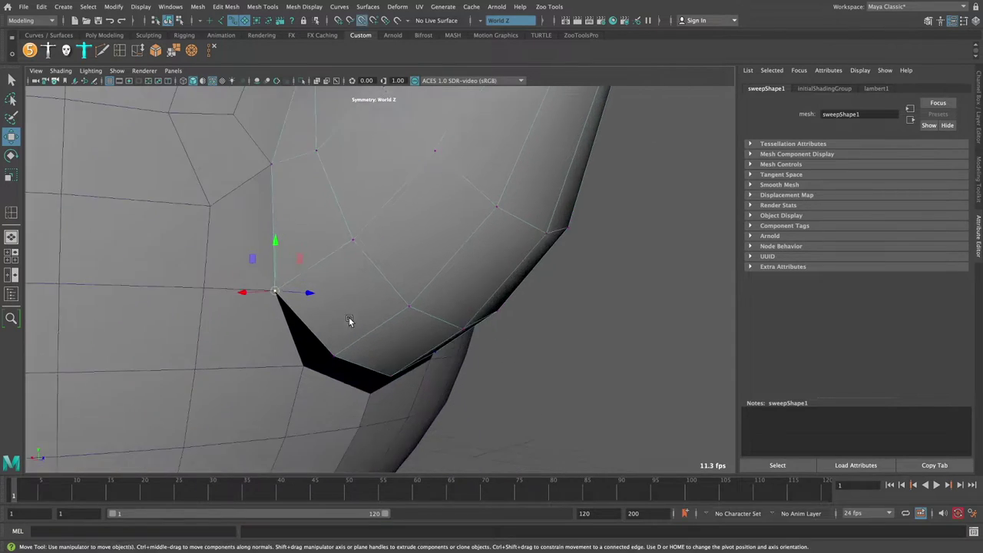
middle_drag(346, 322, 315, 383)
scroll(409, 425, down, 5)
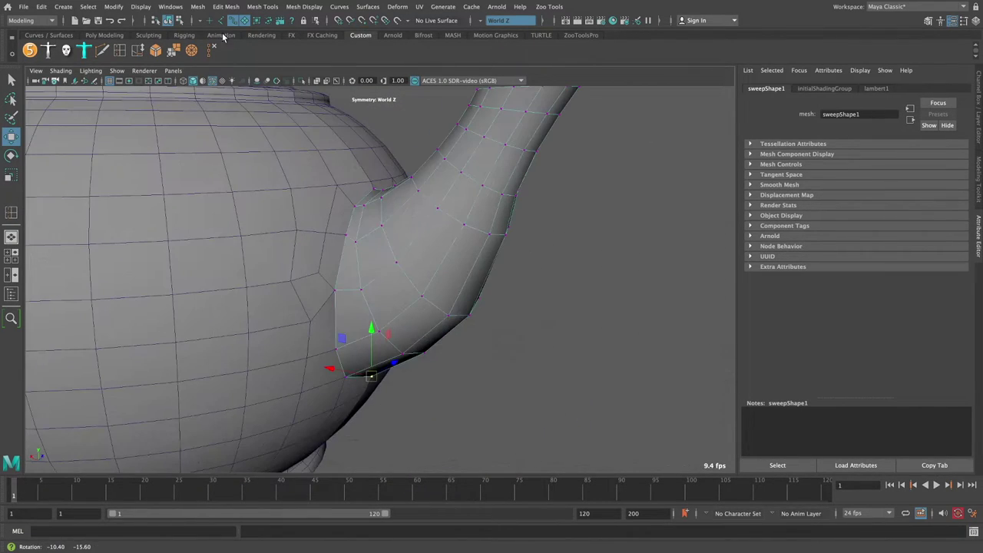
key(F8)
alt+drag(346, 231, 300, 210)
Combine the spout and body into one mesh and merge their overlapping vertices
click(63, 6)
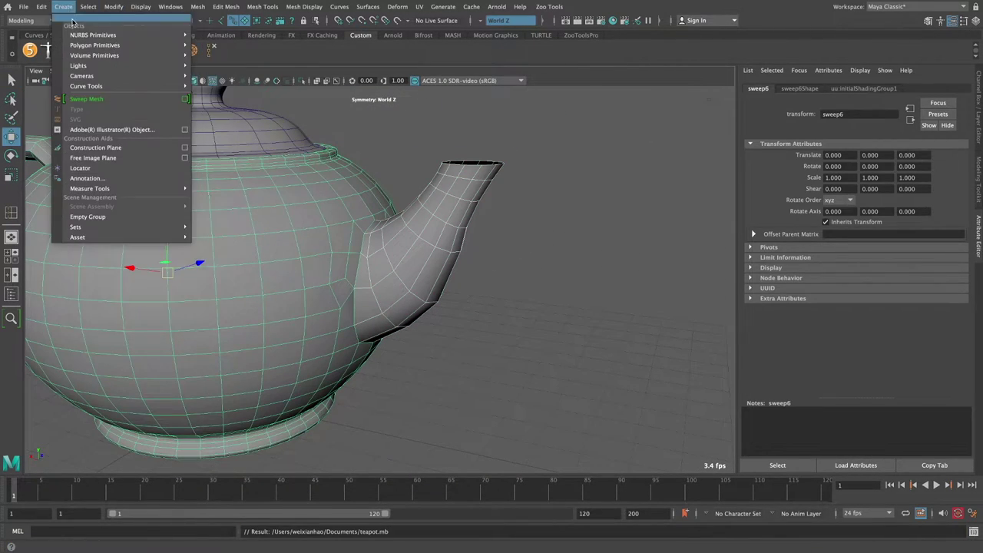
click(215, 44)
click(226, 6)
click(246, 119)
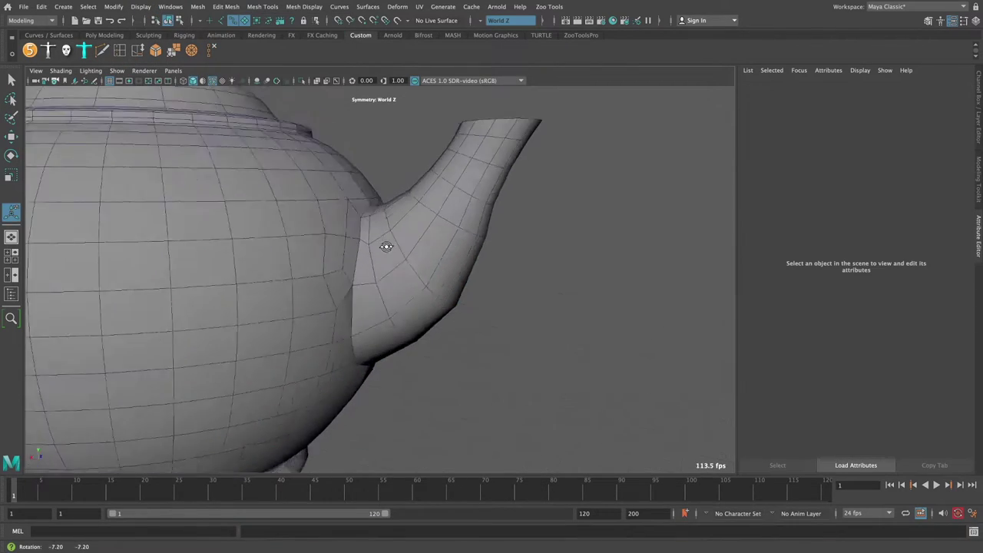
alt+drag(386, 246, 322, 213)
key(space)
key(space)
scroll(382, 385, down, 5)
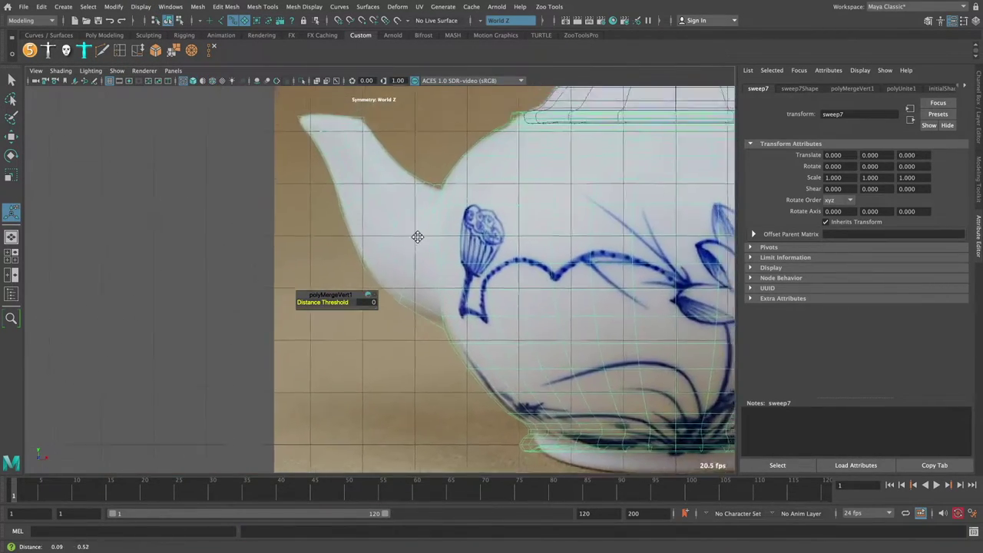
Inspect the combined mesh's vertices in the side view, panning and zooming around the spout
key(q)
scroll(430, 230, up, 5)
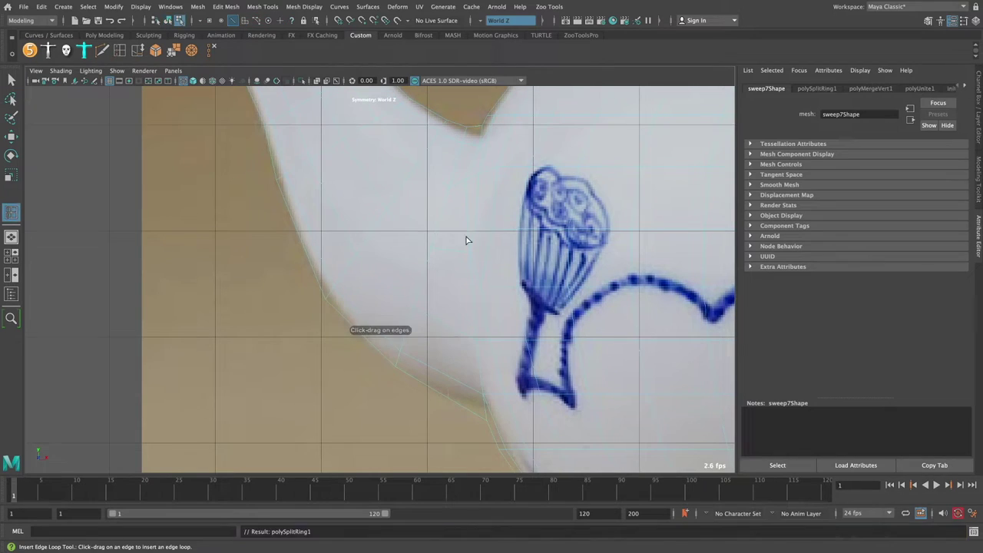
key(w)
scroll(481, 205, up, 3)
key(F9)
scroll(502, 231, up, 3)
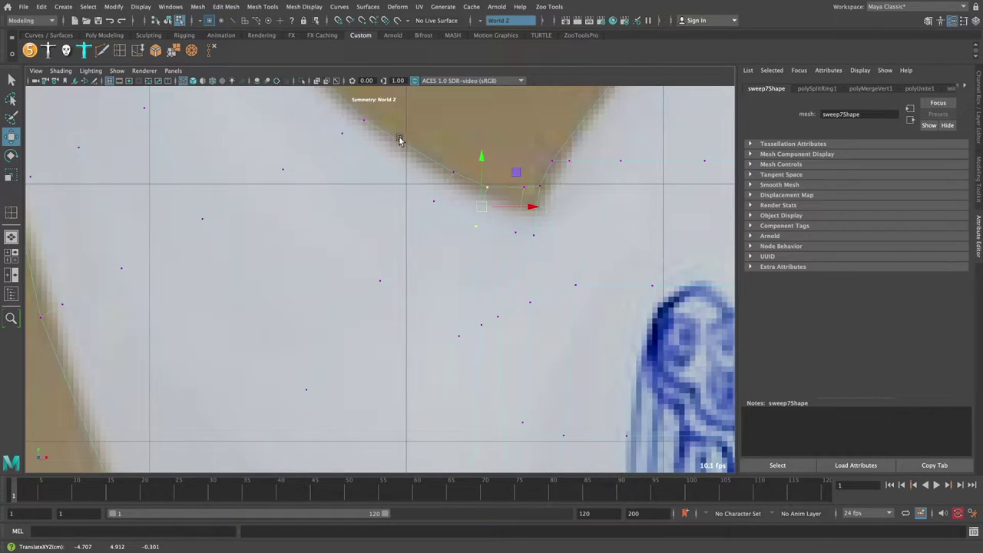
scroll(398, 140, down, 3)
scroll(494, 264, up, 2)
scroll(435, 239, up, 2)
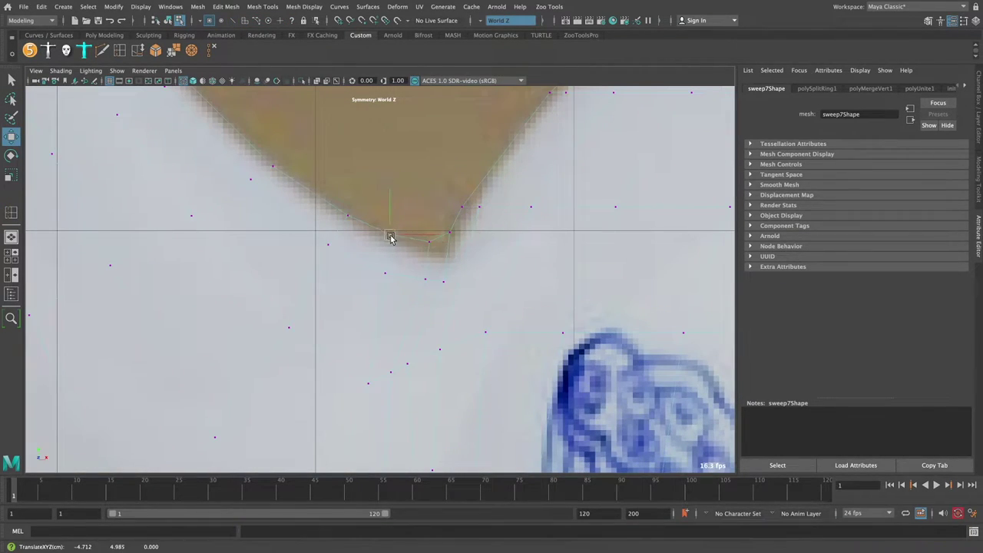
alt+middle_drag(368, 340, 376, 251)
scroll(430, 278, down, 5)
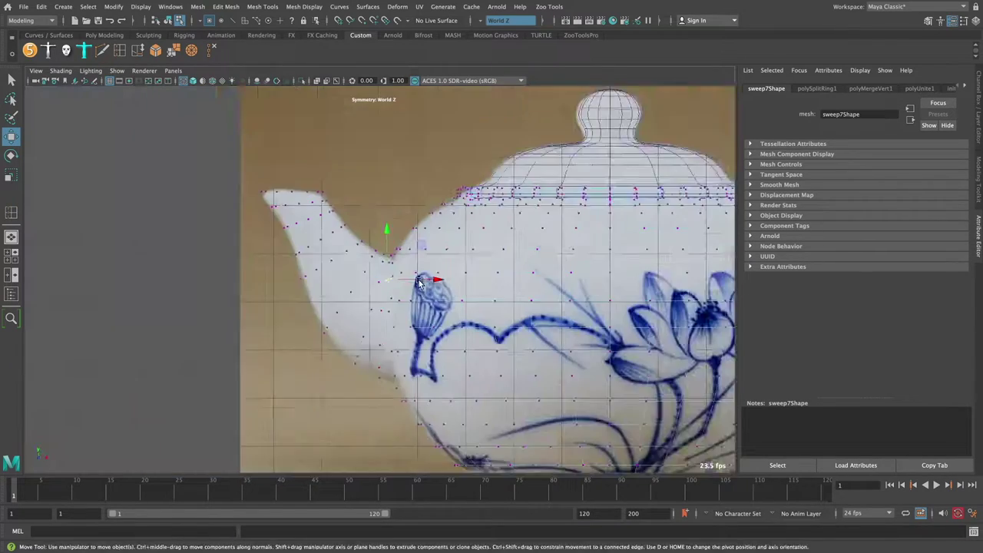
scroll(429, 279, up, 5)
scroll(498, 244, down, 5)
scroll(446, 241, up, 3)
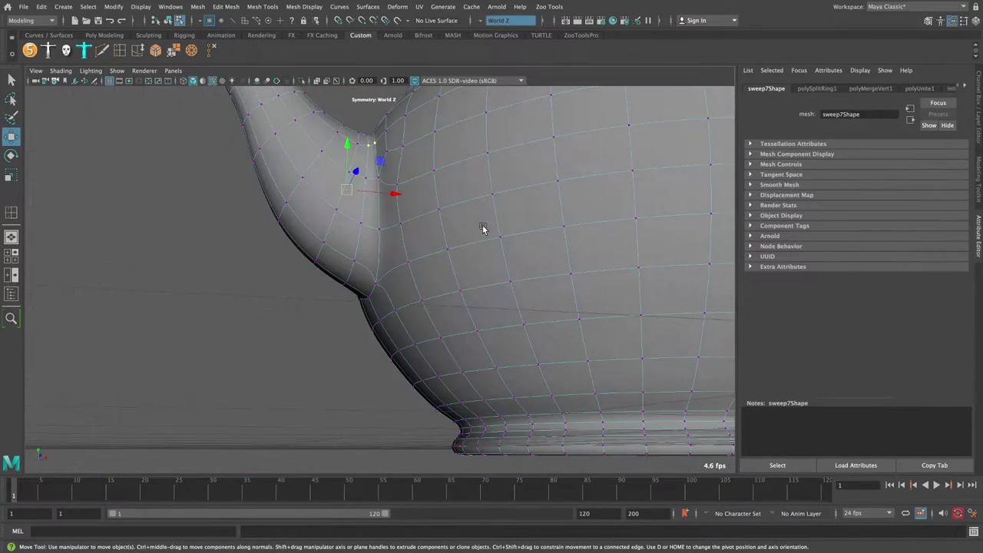
scroll(445, 242, up, 2)
scroll(437, 244, up, 1)
scroll(438, 244, down, 2)
scroll(438, 245, down, 3)
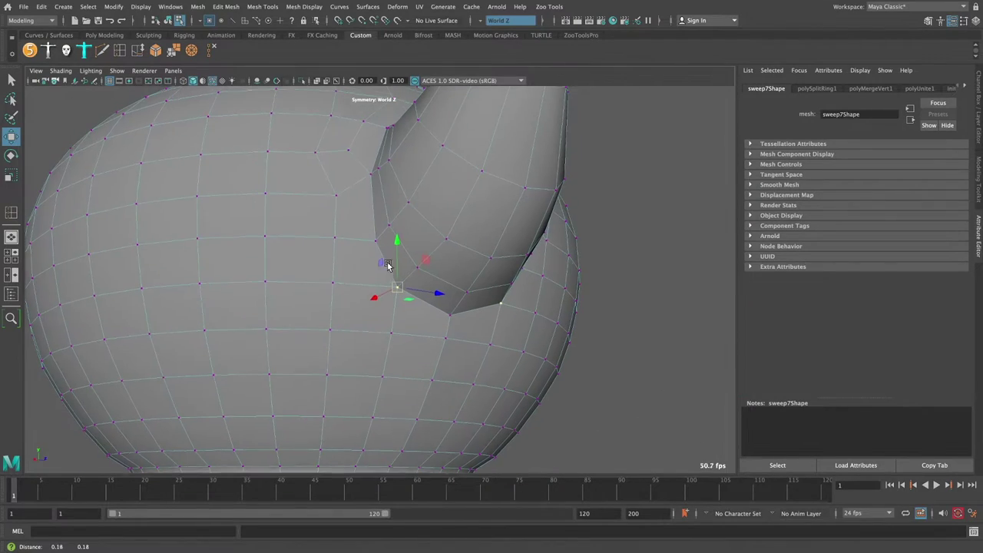
Delete the combined teapot mesh's history with Edit > Delete by Type > History
key(F8)
click(41, 6)
click(126, 119)
key(ctrl+z)
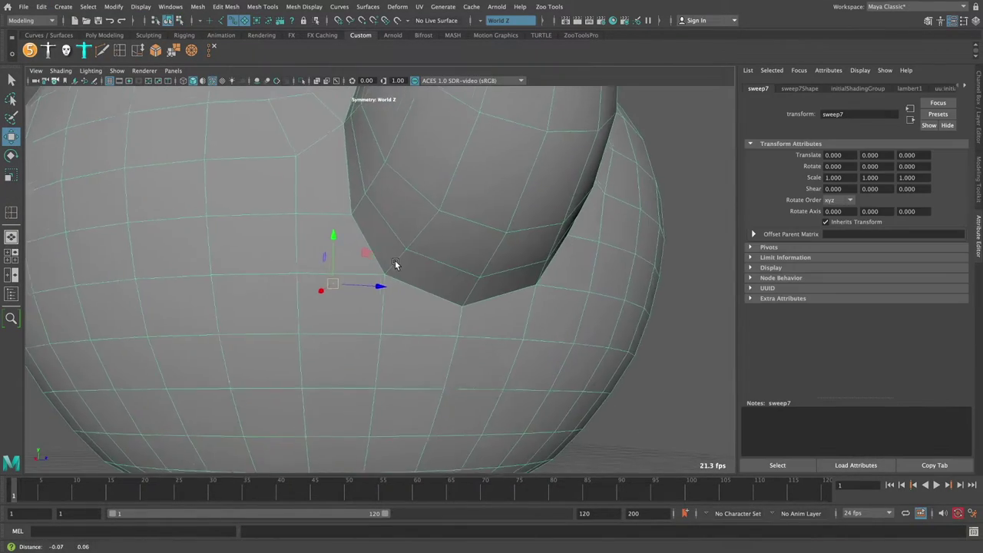
scroll(394, 261, up, 2)
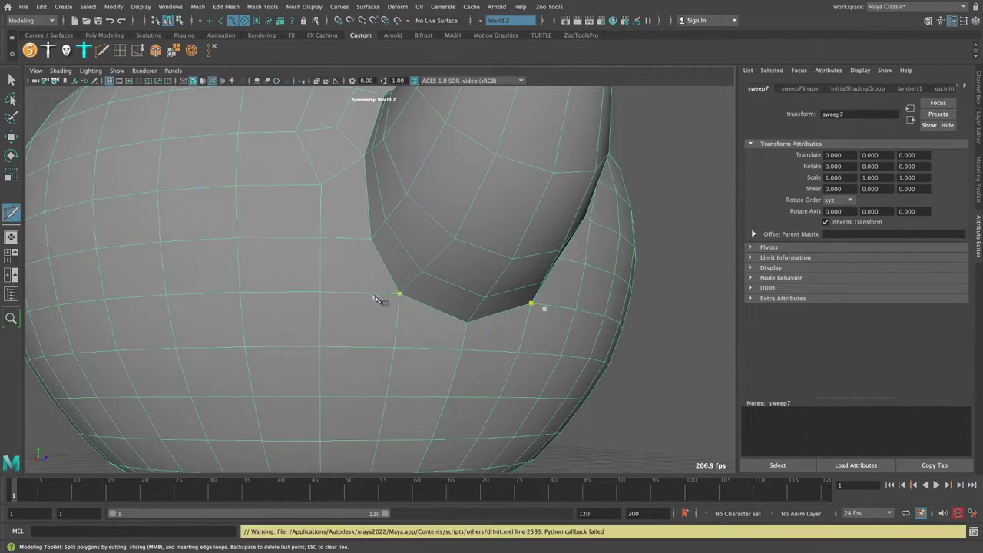
Cut a new edge from the body below the spout and pick a vertex on it
key(Escape)
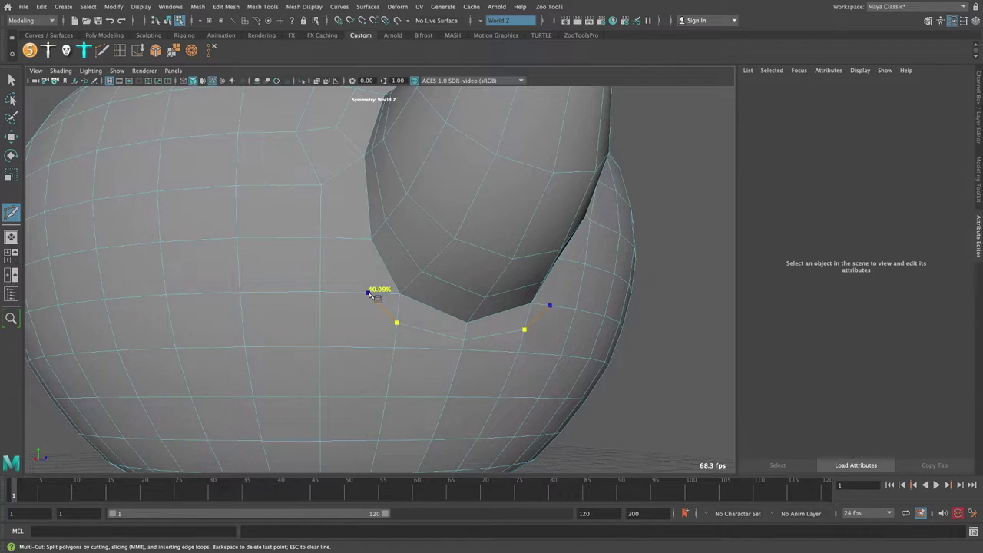
click(349, 237)
mouse_move(351, 241)
alt+middle_down()
mouse_move(350, 229)
mouse_move(378, 279)
alt+middle_up()
key(Return)
key(w)
click(378, 279)
alt+drag(378, 280, 324, 240)
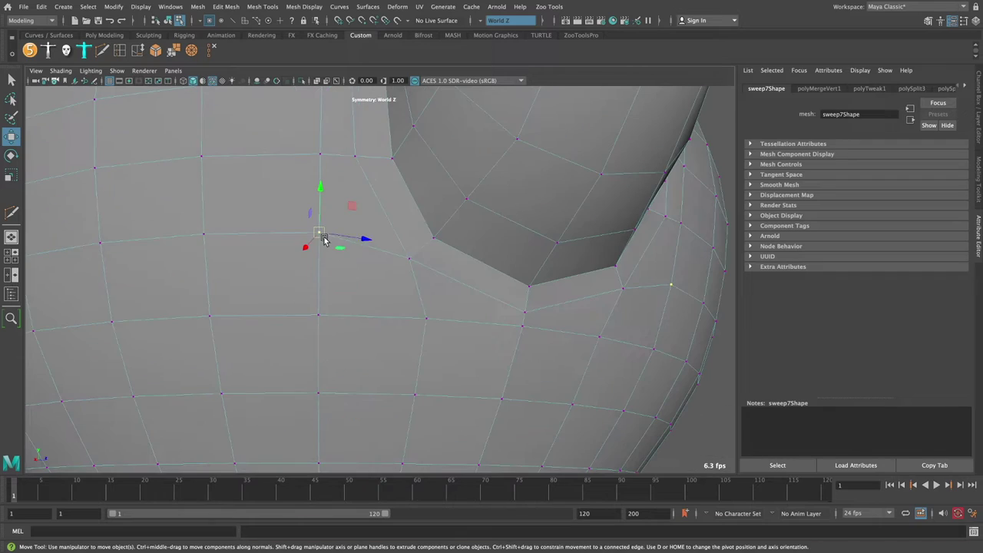
Commit another cut edge routing around the spout junction
mouse_move(409, 260)
alt+mouse_down()
mouse_move(374, 301)
mouse_move(346, 254)
mouse_move(334, 307)
mouse_move(384, 248)
mouse_move(356, 237)
mouse_move(396, 232)
alt+mouse_up()
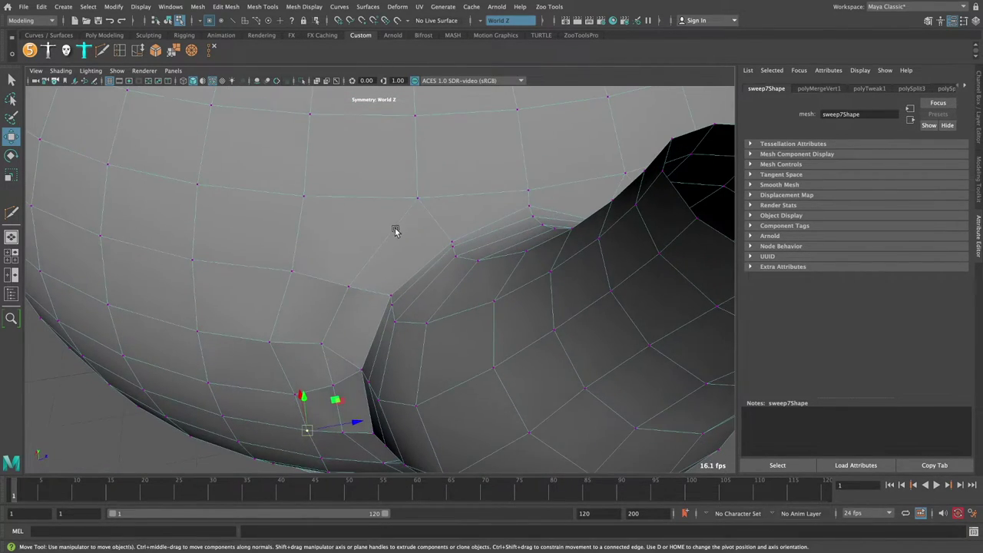
key(w)
mouse_move(448, 182)
alt+mouse_down()
mouse_move(419, 215)
mouse_move(146, 120)
alt+mouse_up()
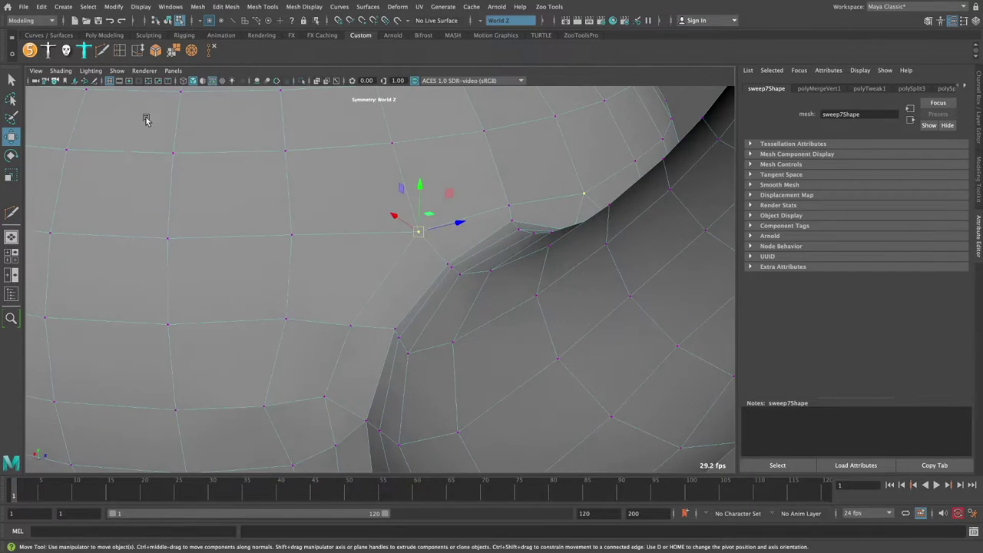
key(Return)
alt+drag(450, 222, 417, 230)
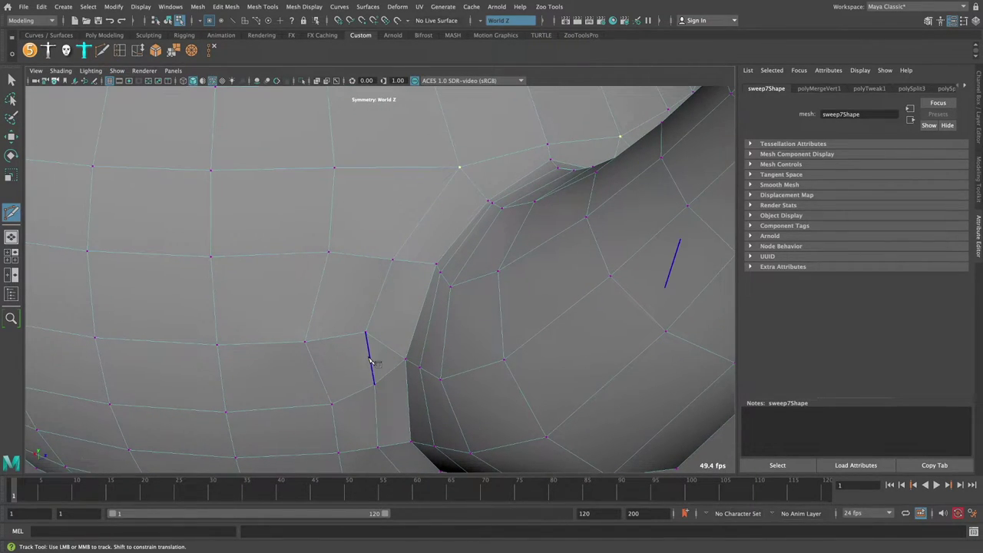
mouse_move(427, 167)
alt+mouse_down()
mouse_move(445, 219)
mouse_move(527, 186)
alt+mouse_up()
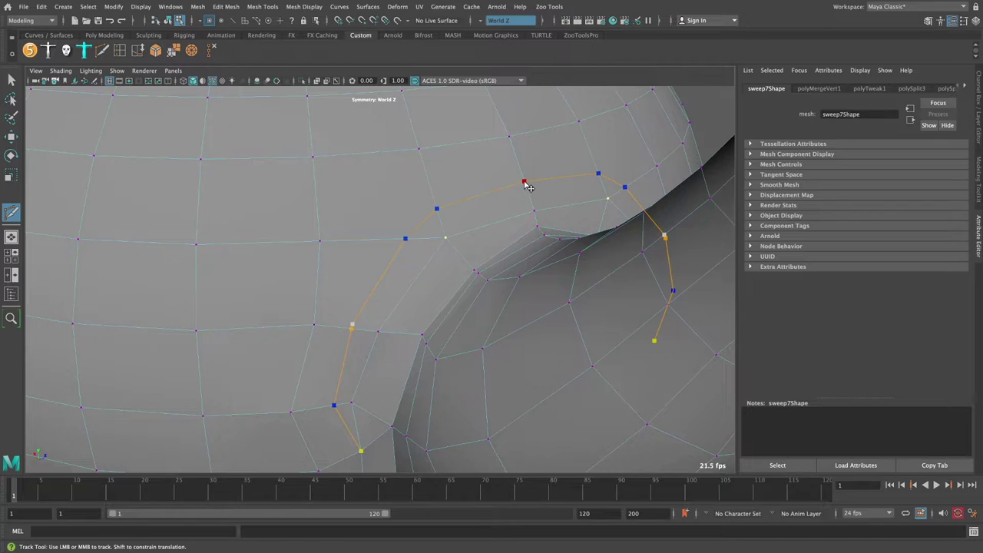
mouse_move(309, 132)
alt+mouse_down()
mouse_move(389, 265)
mouse_move(437, 237)
alt+mouse_up()
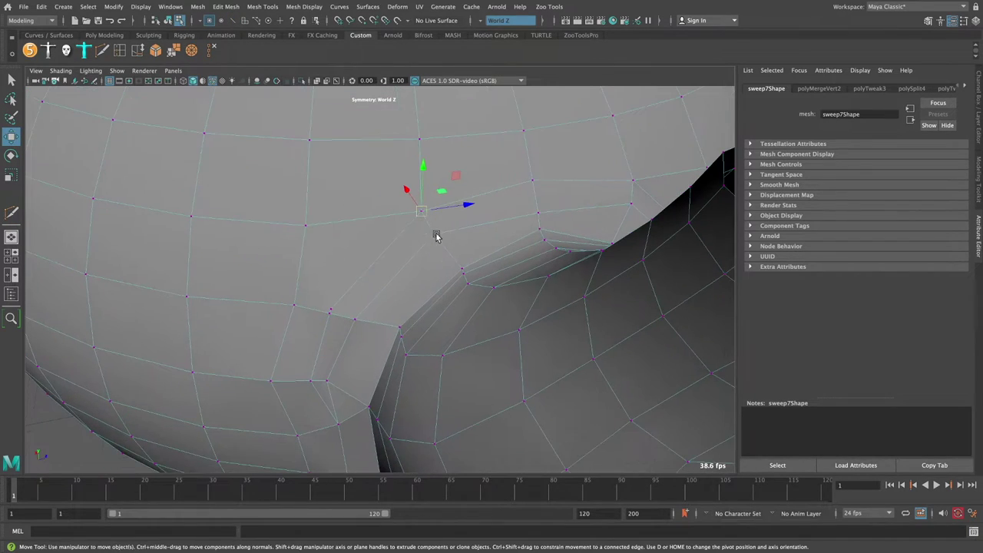
Slide an edge along the body surface and reposition a vertex at the spout junction
click(149, 58)
alt+drag(329, 215, 398, 233)
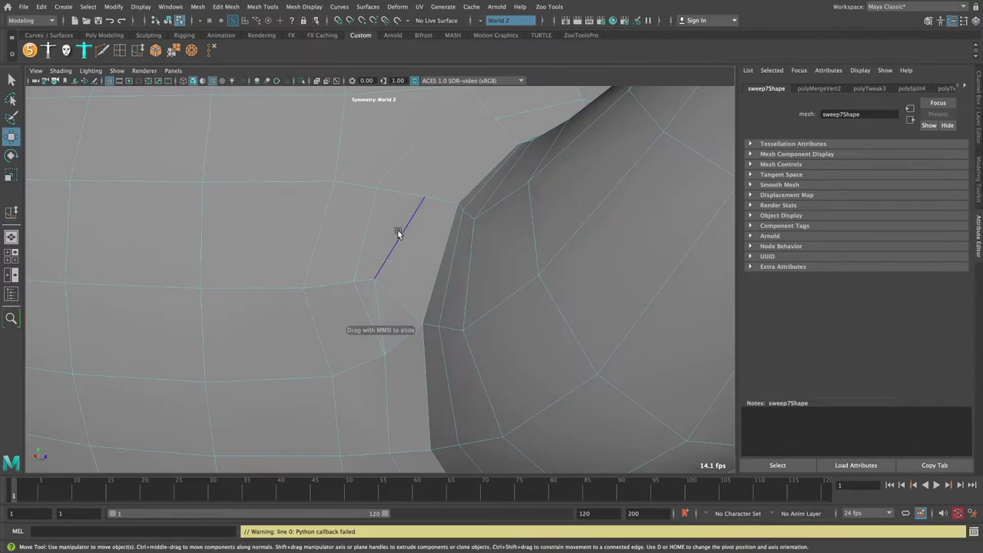
click(394, 190)
alt+drag(394, 189, 421, 233)
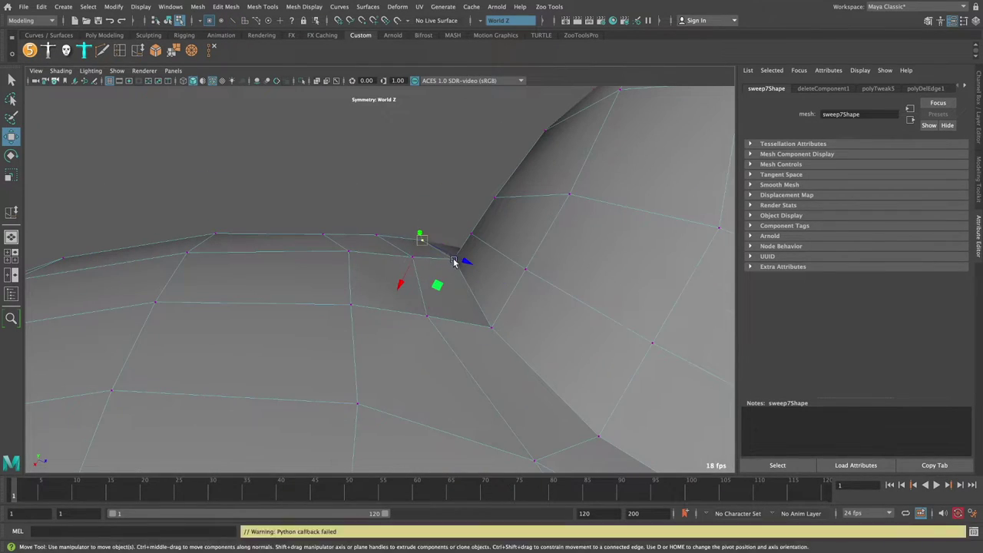
Pull a junction vertex at the spout base into a cleaner position
mouse_move(453, 262)
alt+mouse_down()
mouse_move(422, 255)
mouse_move(430, 305)
mouse_move(494, 274)
mouse_move(397, 279)
mouse_move(478, 259)
alt+mouse_up()
scroll(440, 291, down, 5)
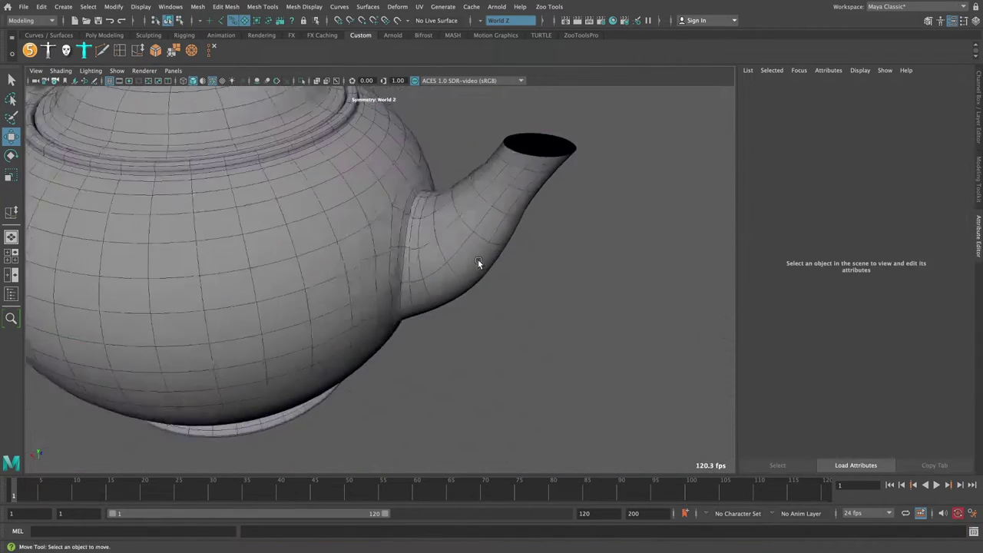
click(478, 259)
scroll(377, 263, up, 5)
alt+right_drag(377, 264, 364, 258)
drag(363, 258, 428, 191)
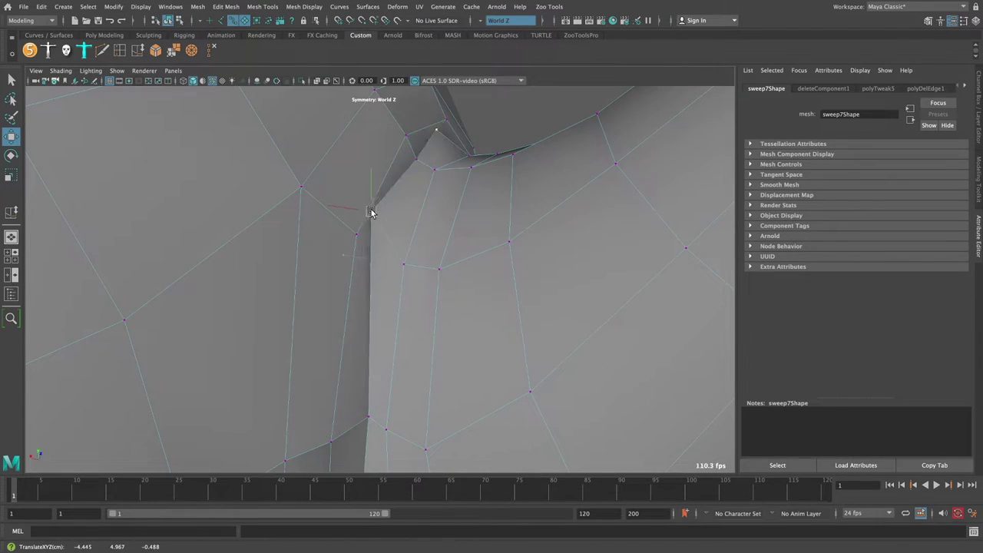
scroll(452, 187, down, 3)
Merge the teapot mesh's overlapping vertices with a 0.000 threshold
key(F8)
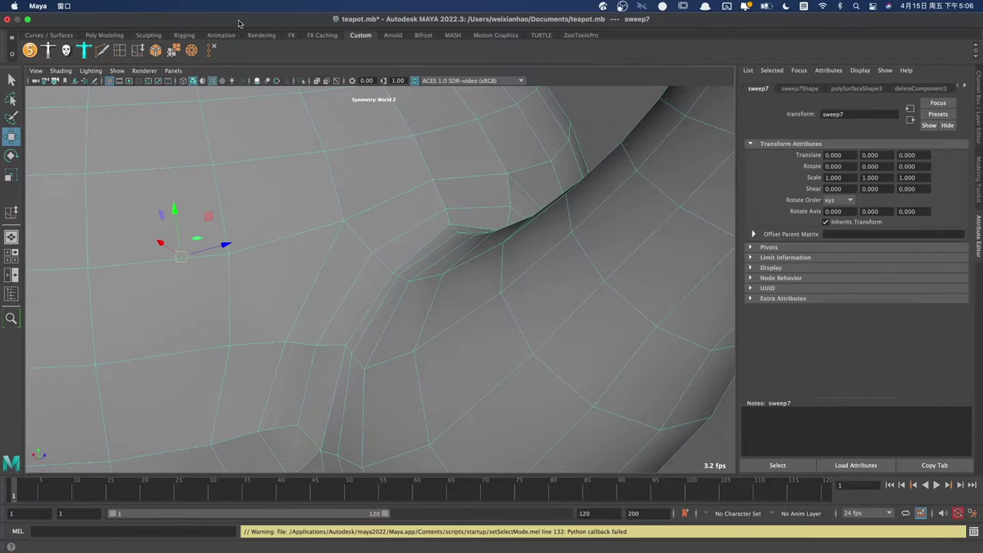
click(261, 6)
click(350, 188)
scroll(350, 188, down, 3)
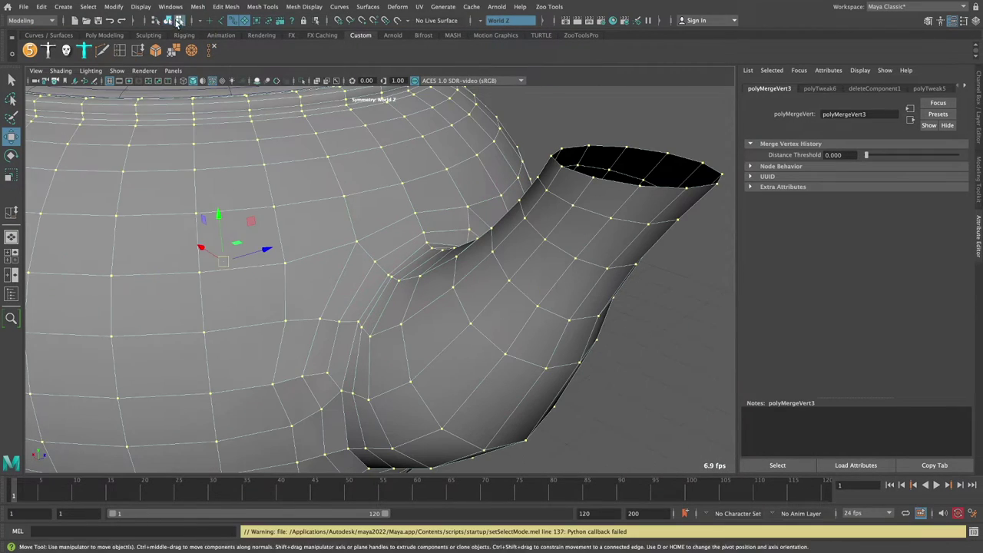
key(F8)
Select and adjust a vertex on the underside of the spout junction
alt+drag(645, 338, 391, 303)
key(F8)
scroll(391, 303, up, 5)
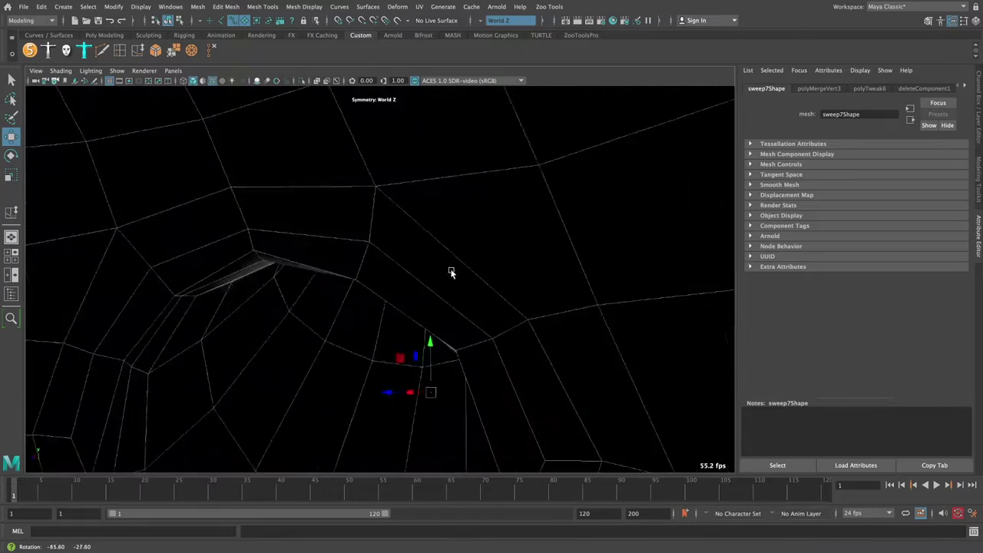
click(345, 259)
scroll(345, 259, down, 3)
scroll(469, 281, down, 3)
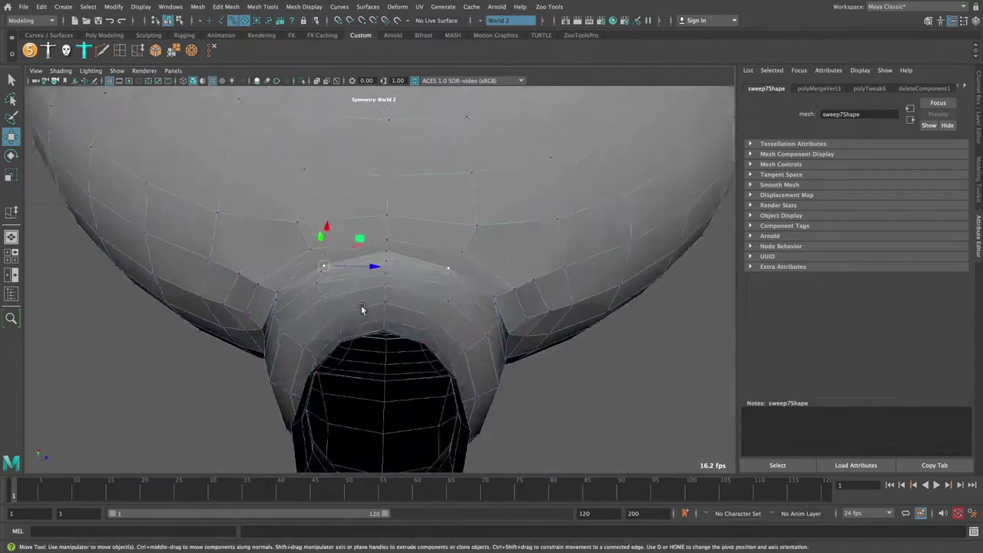
alt+drag(361, 238, 361, 228)
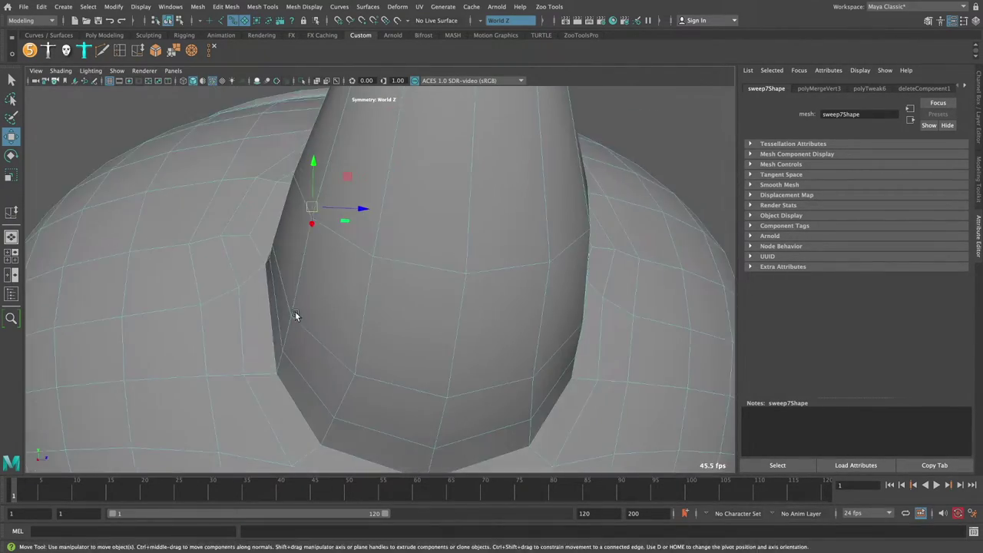
mouse_move(331, 294)
alt+mouse_down()
mouse_move(303, 314)
mouse_move(319, 369)
mouse_move(461, 361)
alt+mouse_up()
Preview the teapot smoothed to check the spout-to-body blend, then turn smoothing off
key(F8)
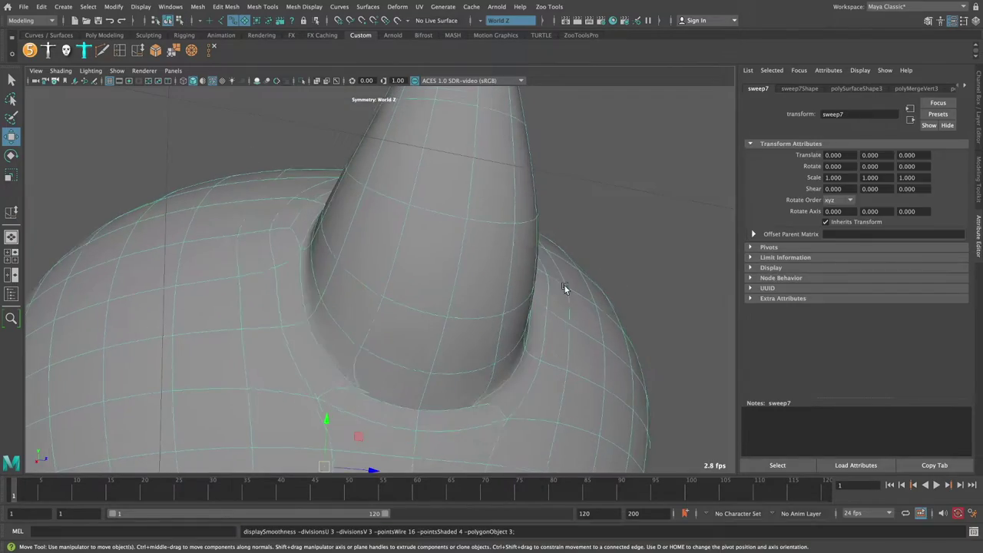
mouse_move(566, 357)
alt+mouse_down()
mouse_move(345, 274)
mouse_move(384, 281)
mouse_move(351, 255)
alt+mouse_up()
scroll(371, 278, up, 5)
scroll(371, 278, down, 5)
key(f)
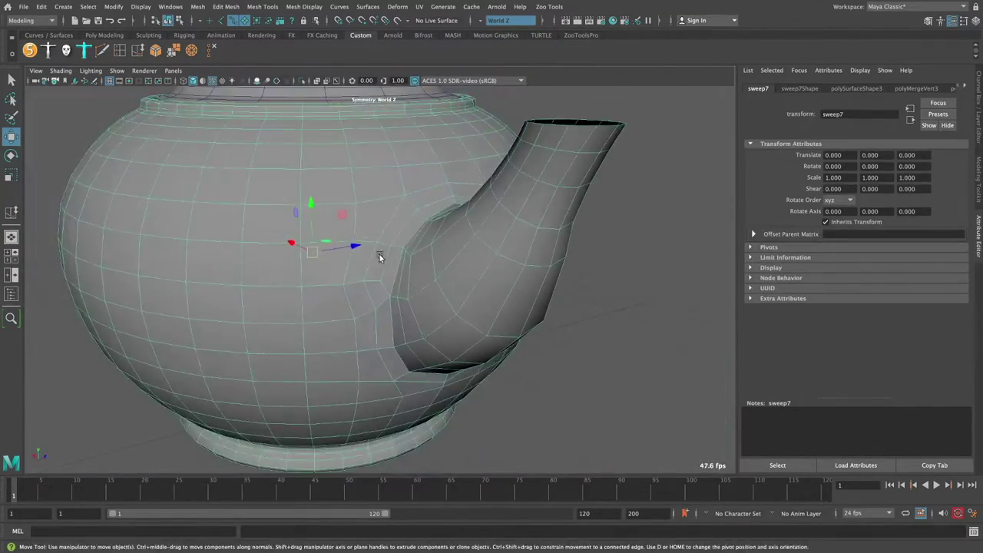
scroll(452, 278, up, 5)
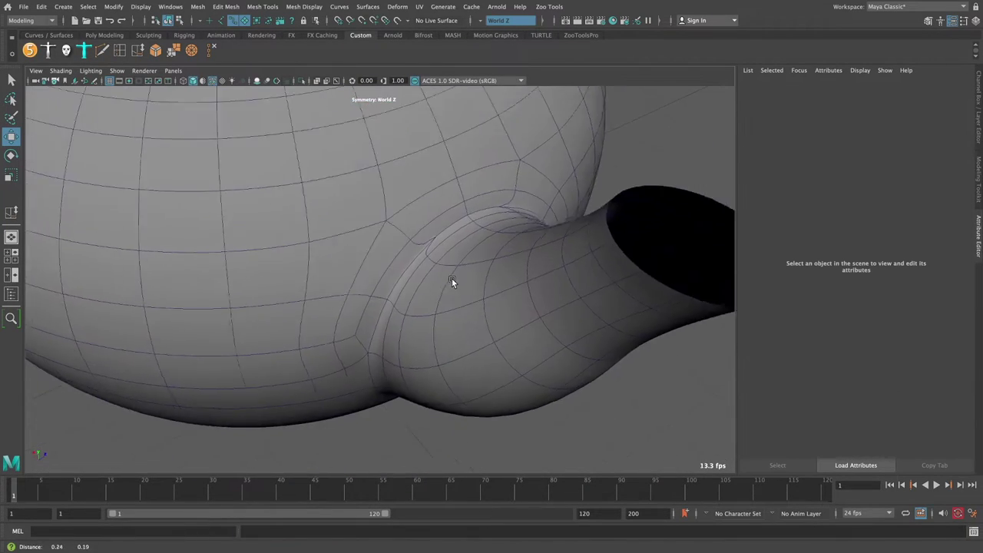
scroll(465, 260, up, 3)
key(Delete)
key(ctrl+z)
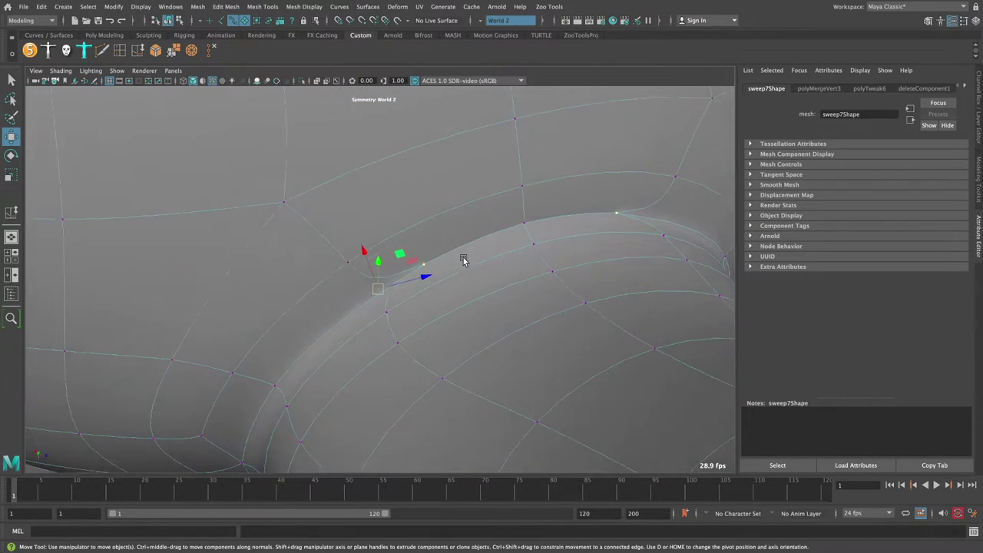
key(4)
click(311, 14)
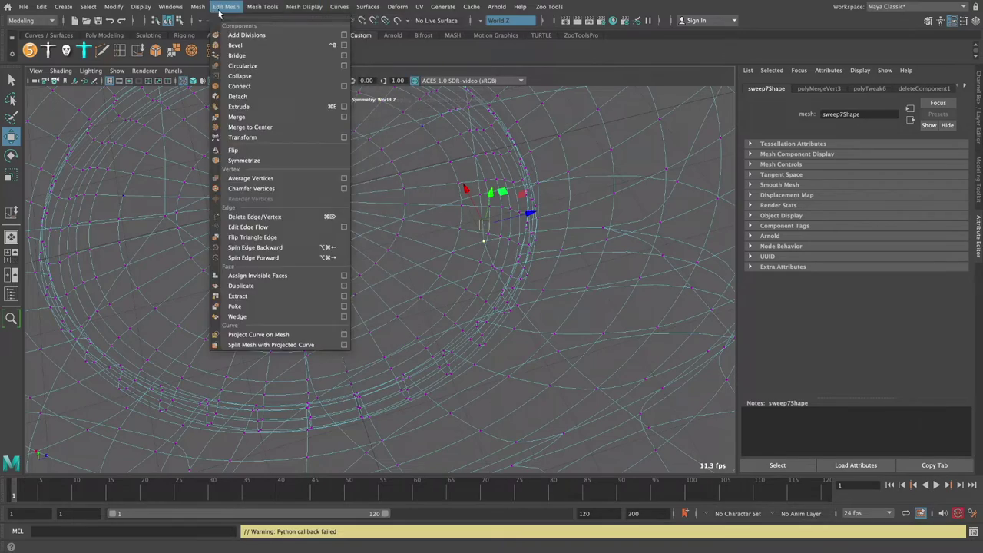
Merge the spout-join vertices and Target Weld them onto the teapot body
click(248, 121)
key(5)
key(4)
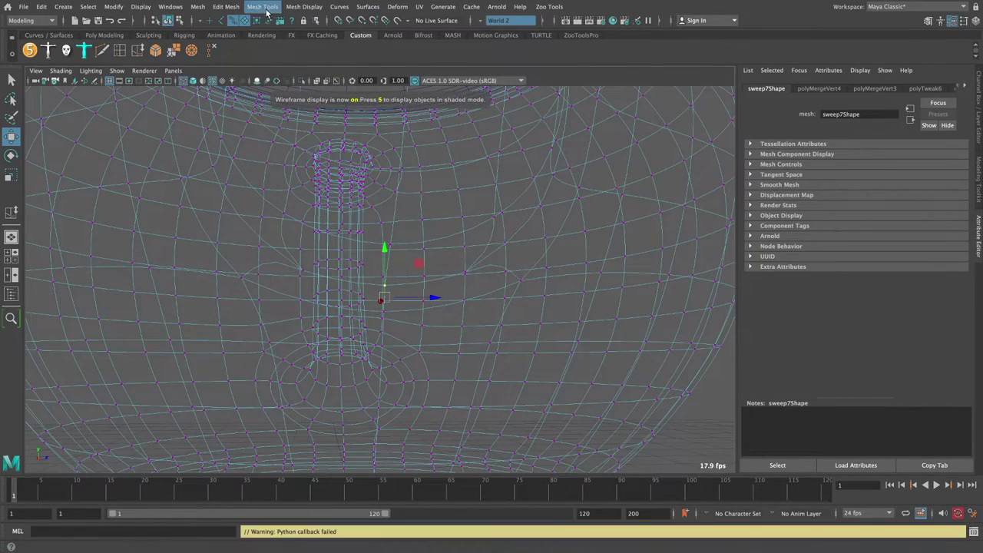
click(262, 7)
click(261, 261)
key(5)
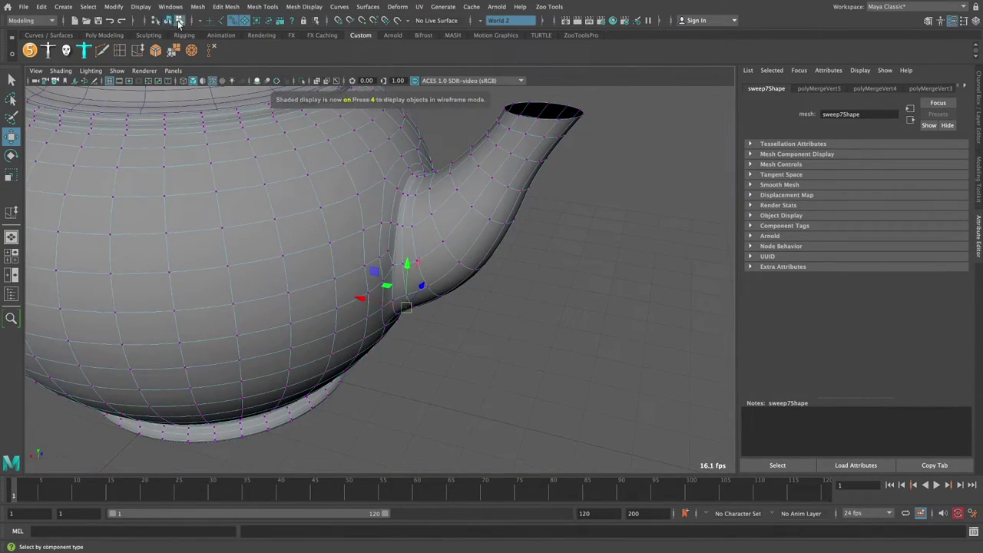
Select the teapot mesh and inspect the spout join up close
click(167, 20)
scroll(461, 246, up, 5)
click(367, 205)
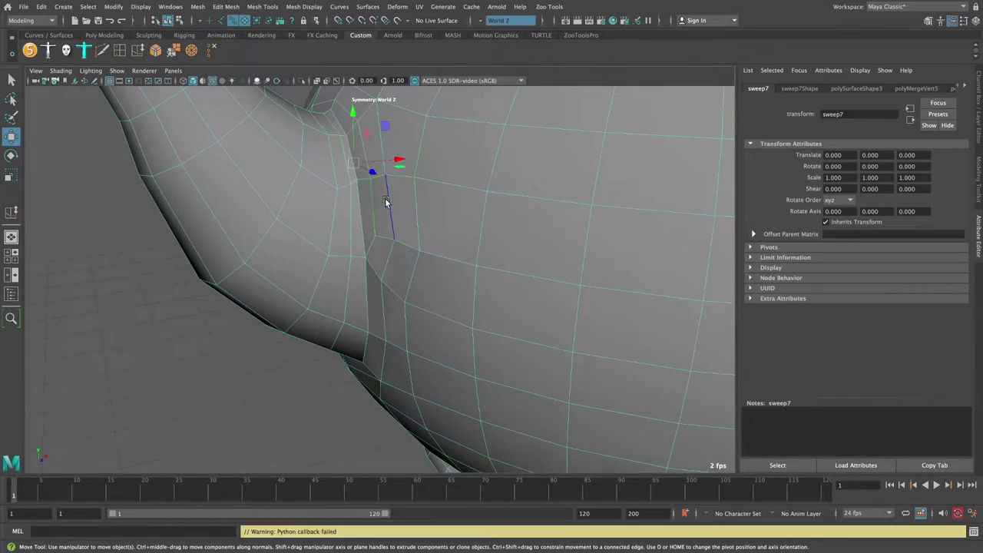
scroll(386, 202, down, 5)
mouse_move(404, 189)
alt+mouse_down()
mouse_move(367, 189)
mouse_move(325, 225)
mouse_move(347, 212)
alt+mouse_up()
scroll(304, 253, up, 3)
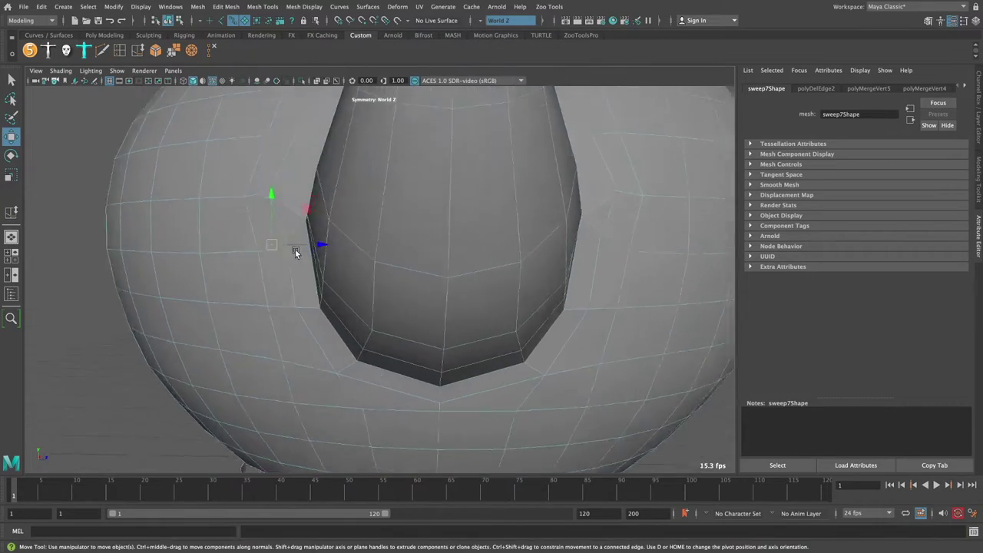
mouse_move(300, 246)
alt+mouse_down()
mouse_move(386, 251)
mouse_move(340, 220)
mouse_move(406, 244)
mouse_move(402, 226)
alt+mouse_up()
scroll(365, 248, down, 3)
scroll(407, 244, down, 2)
scroll(406, 245, up, 3)
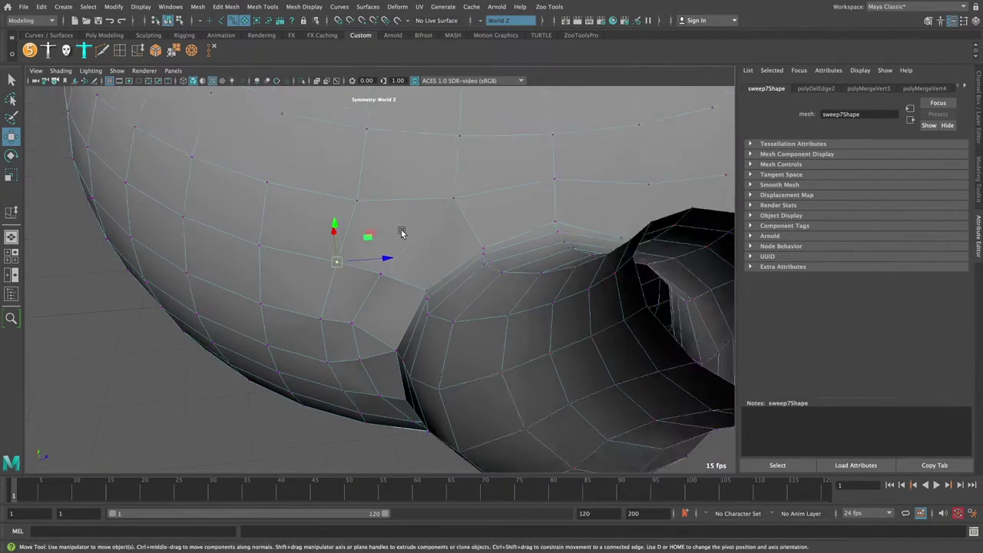
scroll(410, 266, up, 2)
scroll(421, 274, down, 3)
scroll(386, 267, down, 2)
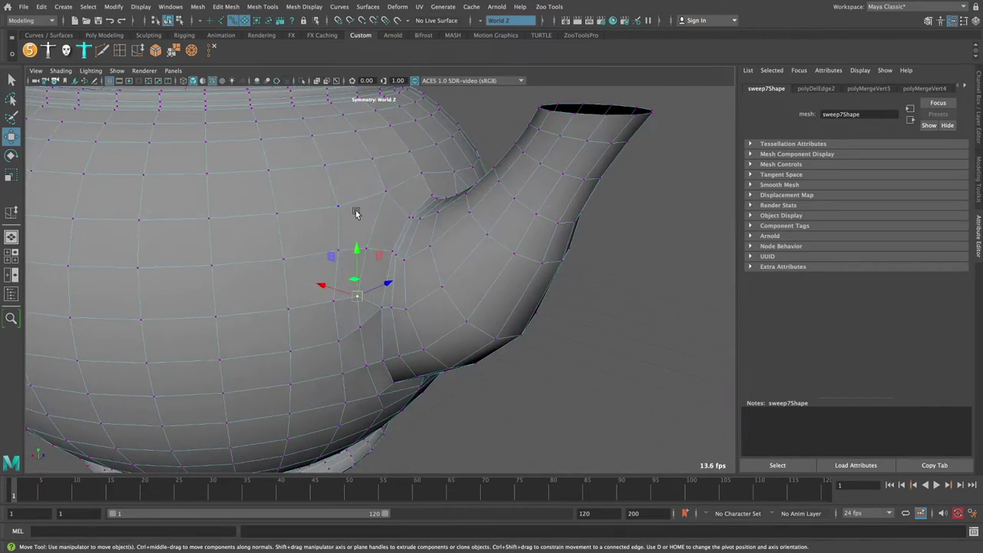
Switch to edge mode and use Edge Slide to tidy the edges at the spout base
click(169, 20)
mouse_move(430, 230)
alt+mouse_down()
mouse_move(483, 248)
mouse_move(417, 270)
mouse_move(364, 259)
mouse_move(325, 270)
alt+mouse_up()
key(F10)
scroll(395, 268, down, 2)
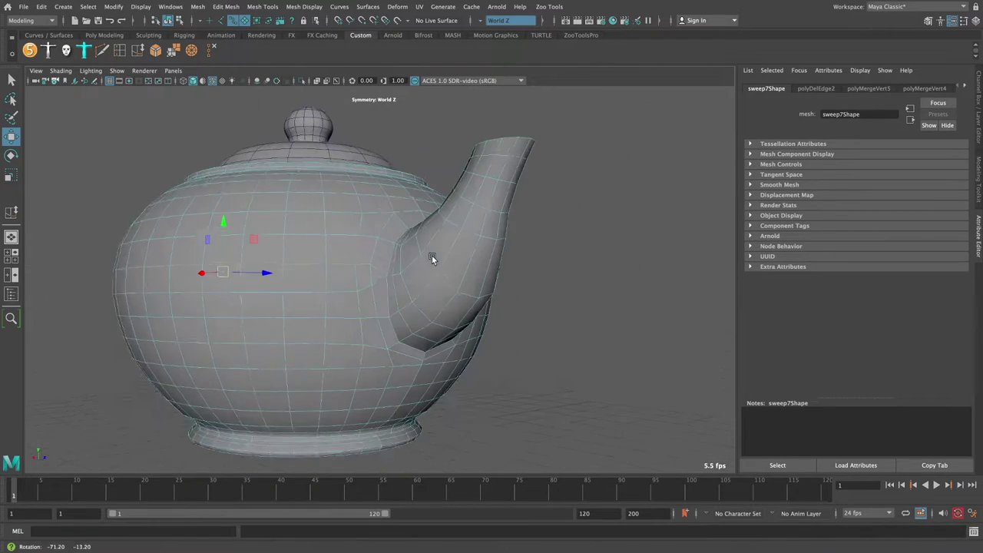
scroll(432, 259, up, 2)
click(138, 51)
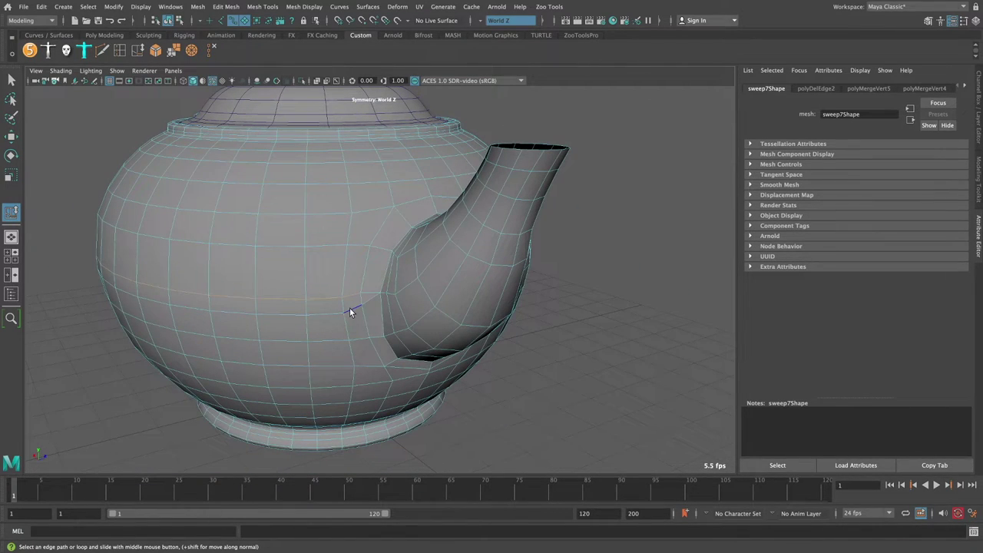
alt+drag(351, 307, 374, 222)
Reselect the teapot mesh with the Move tool active
key(w)
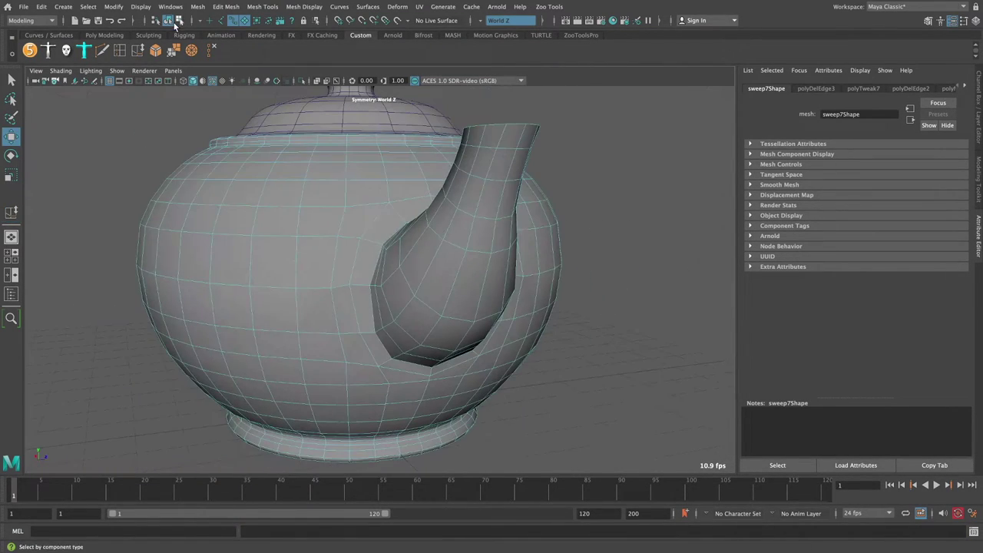
key(F8)
click(637, 221)
scroll(343, 237, up, 5)
click(343, 237)
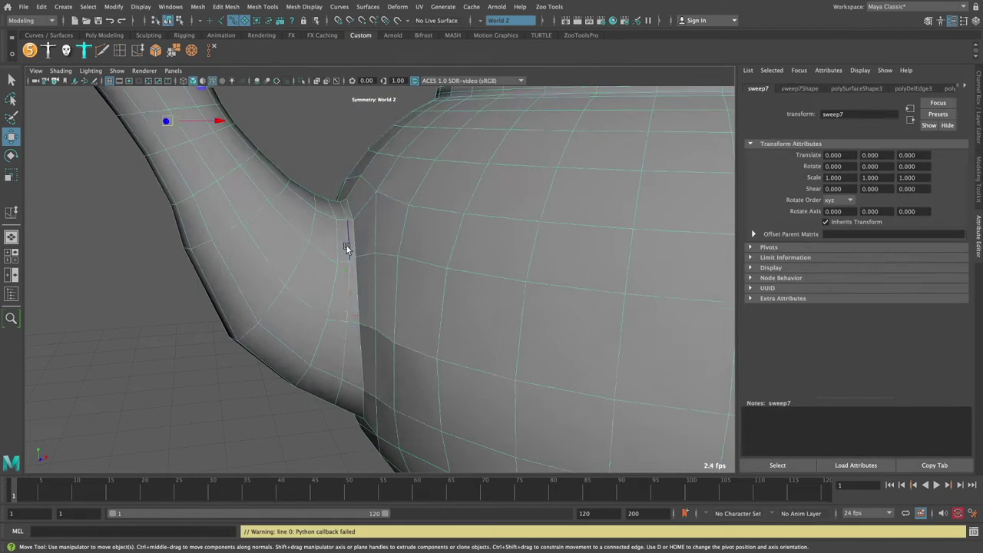
click(213, 37)
scroll(483, 221, down, 5)
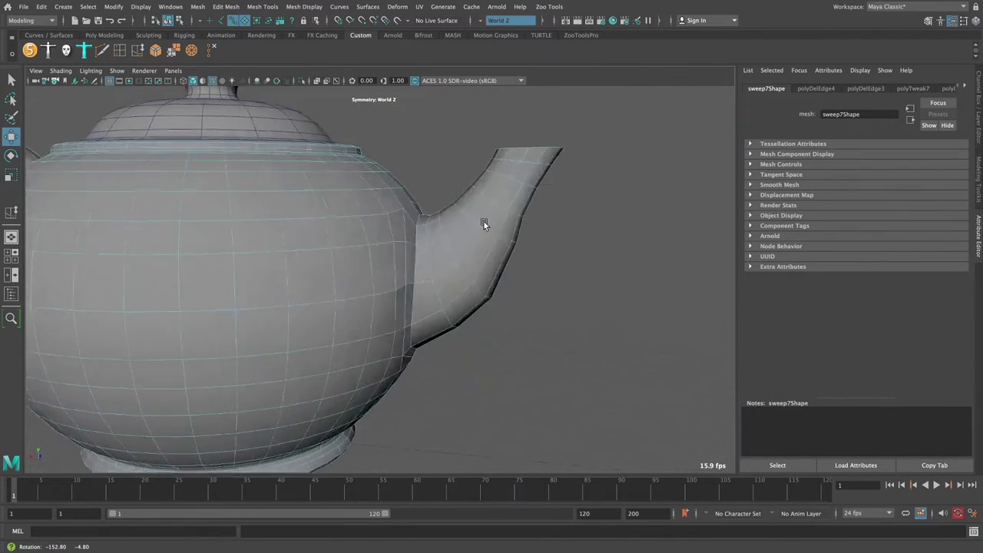
Select the edge loop around the spout opening
alt+drag(483, 220, 455, 213)
scroll(391, 224, down, 3)
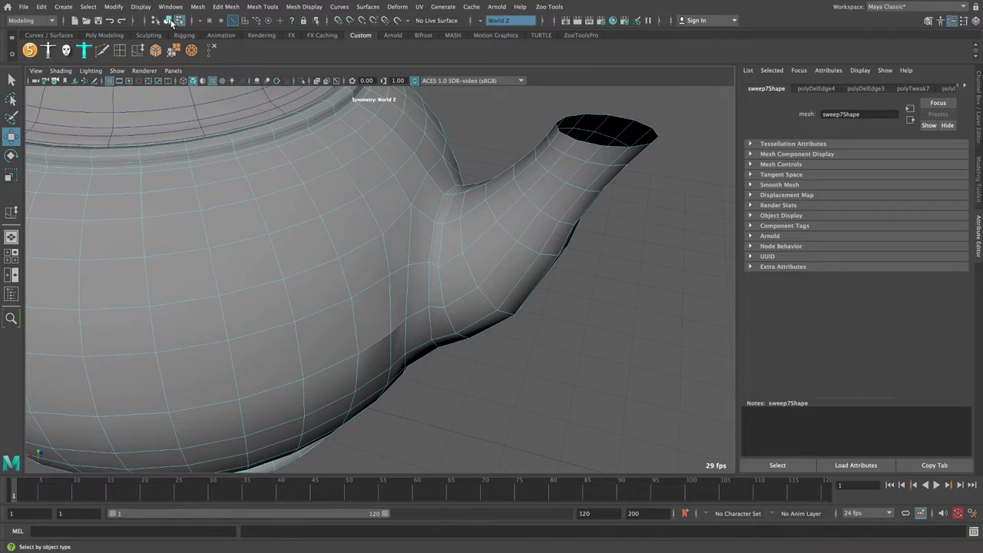
scroll(548, 256, down, 3)
click(549, 256)
alt+drag(548, 257, 466, 264)
scroll(398, 265, up, 5)
click(388, 278)
scroll(397, 268, up, 3)
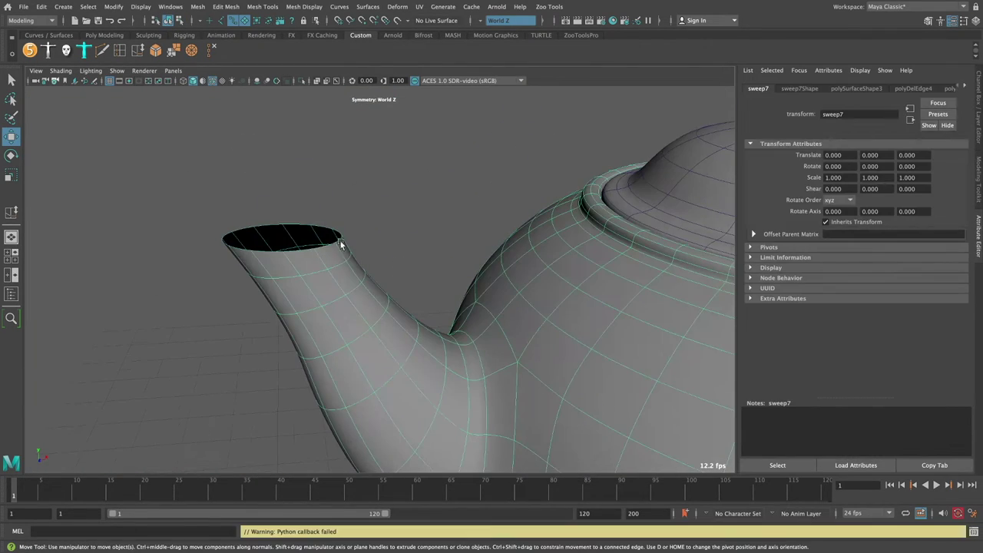
scroll(398, 268, up, 2)
double_click(348, 227)
Extrude the spout rim edges twice, undoing the first extrusion's offset
key(ctrl+e)
mouse_move(348, 230)
alt+mouse_down()
mouse_move(409, 263)
mouse_move(365, 253)
mouse_move(428, 201)
alt+mouse_up()
scroll(421, 260, up, 3)
key(ctrl+z)
key(e)
key(ctrl+e)
Check the extruded rim against the reference photo in side view, then return to perspective
key(space)
key(space)
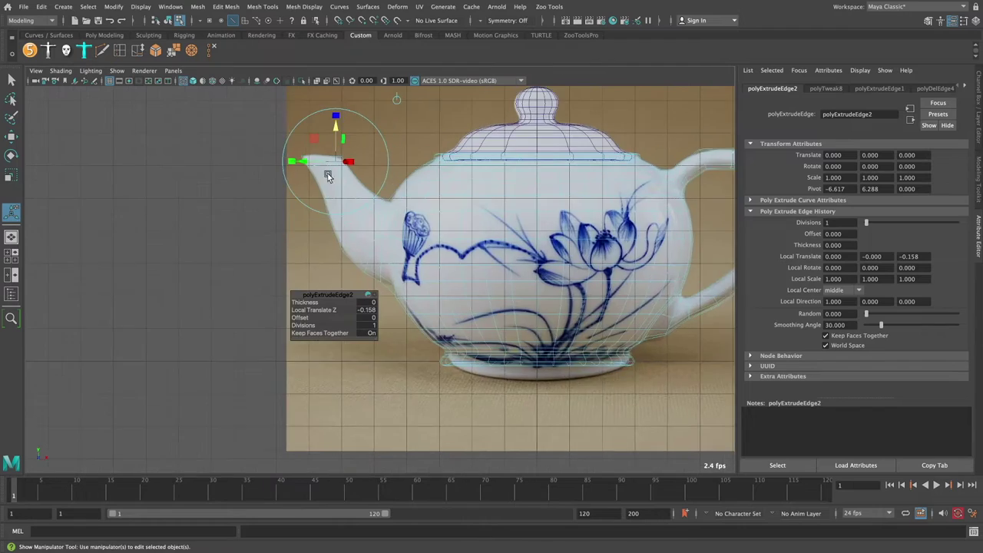
scroll(328, 173, up, 4)
scroll(389, 216, up, 3)
key(w)
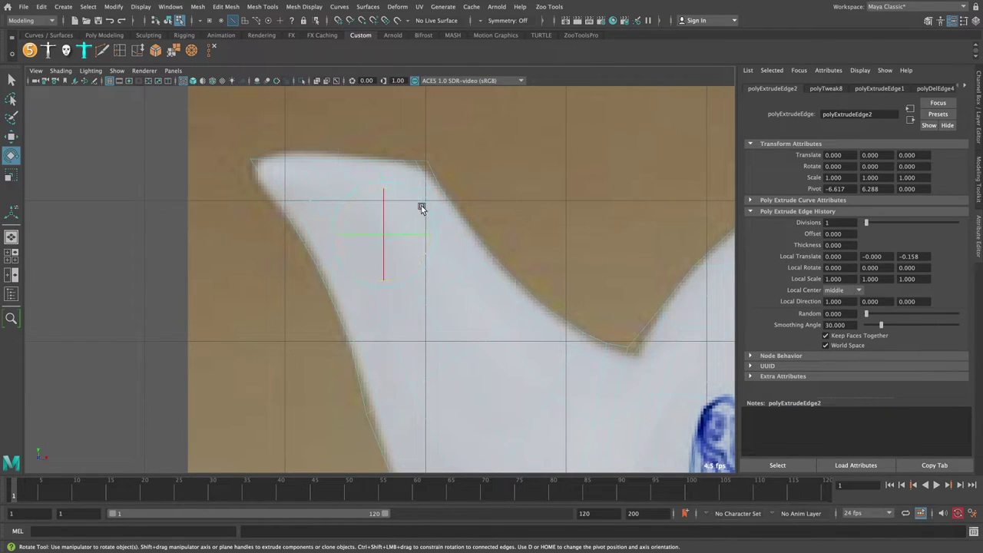
key(space)
drag(381, 250, 473, 200)
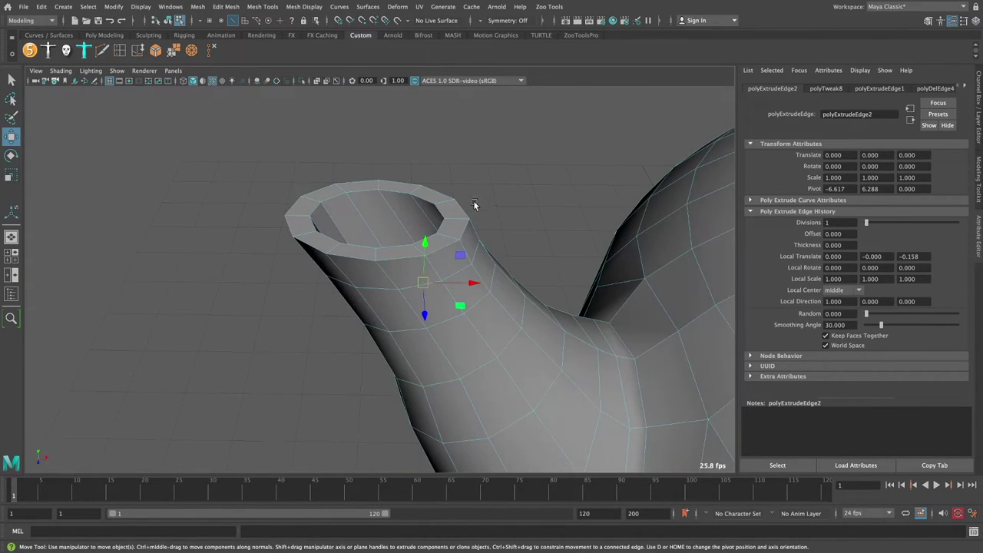
Insert two extra edge loops near the spout rim
alt+drag(421, 283, 361, 253)
shift+right_drag(361, 253, 343, 243)
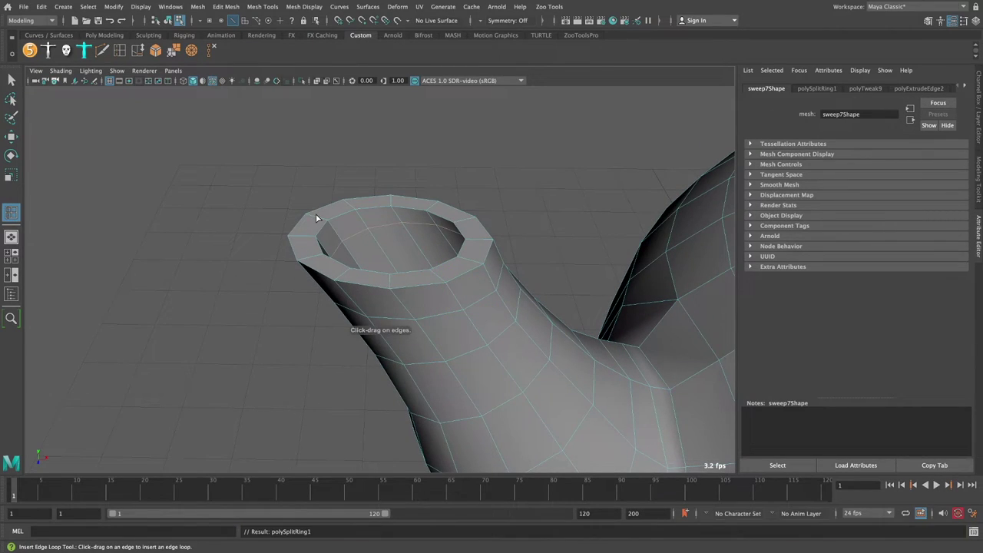
alt+drag(417, 257, 400, 255)
click(406, 235)
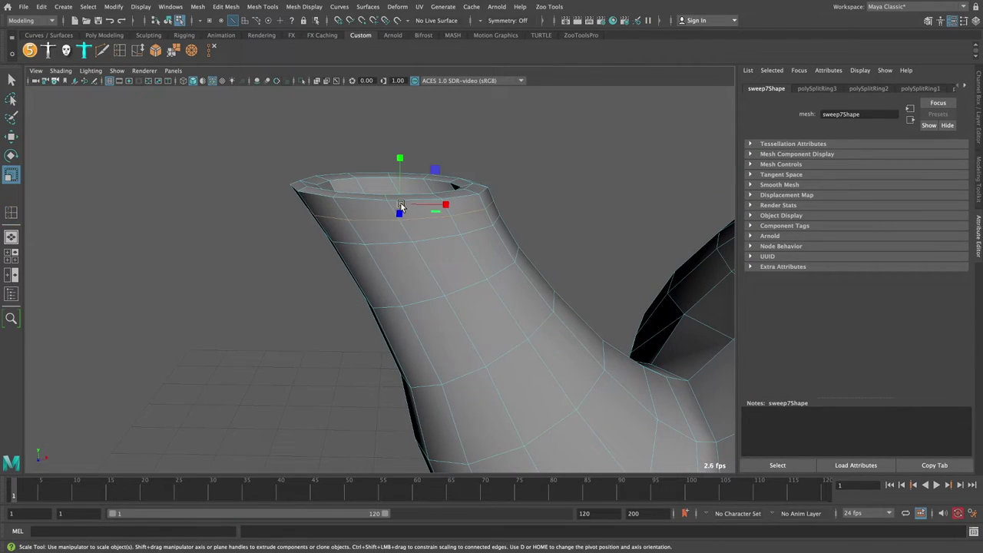
scroll(402, 156, down, 3)
Toggle the smoothed preview and scale the opening's inner ring to shape the lip
key(F8)
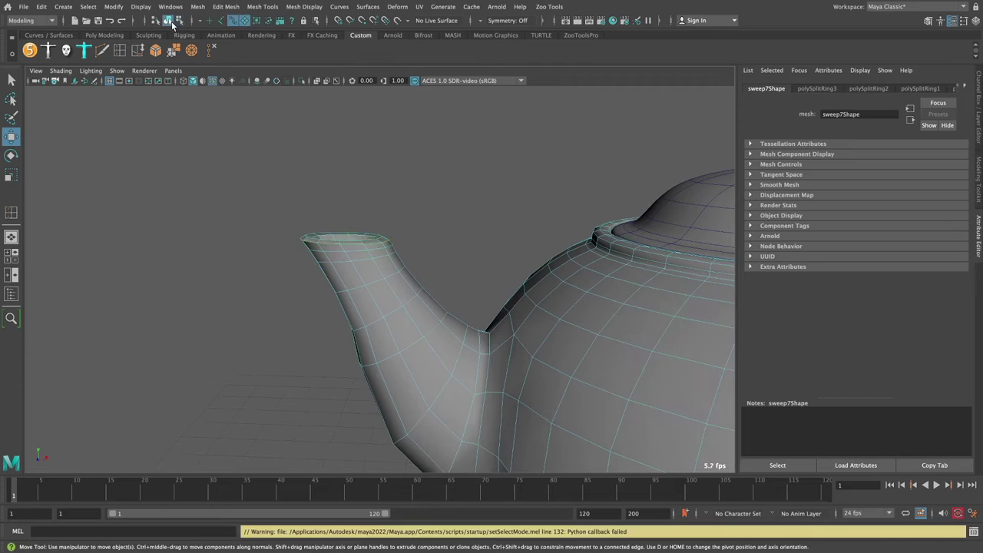
click(456, 239)
click(421, 265)
key(1)
mouse_move(457, 238)
alt+mouse_down()
mouse_move(387, 290)
mouse_move(338, 253)
alt+mouse_up()
key(r)
key(w)
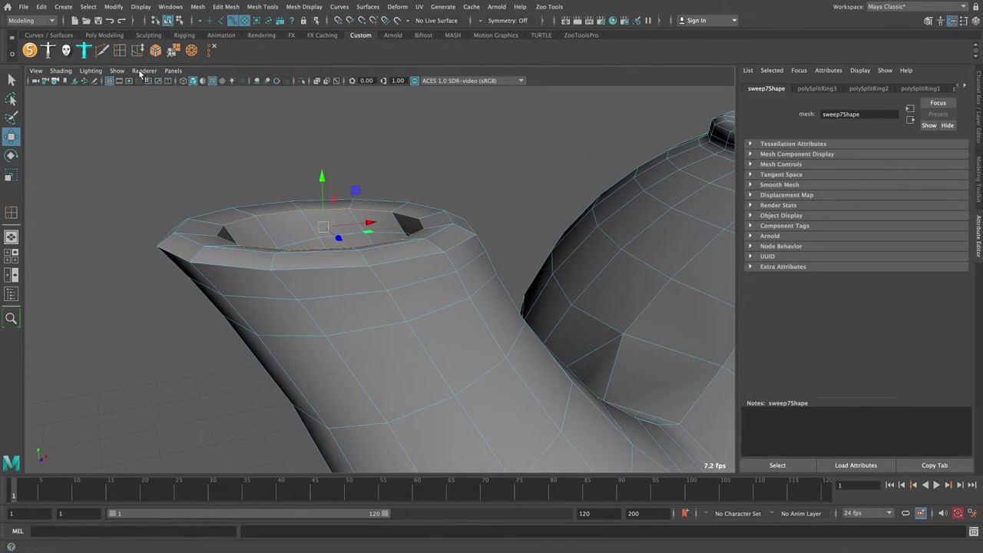